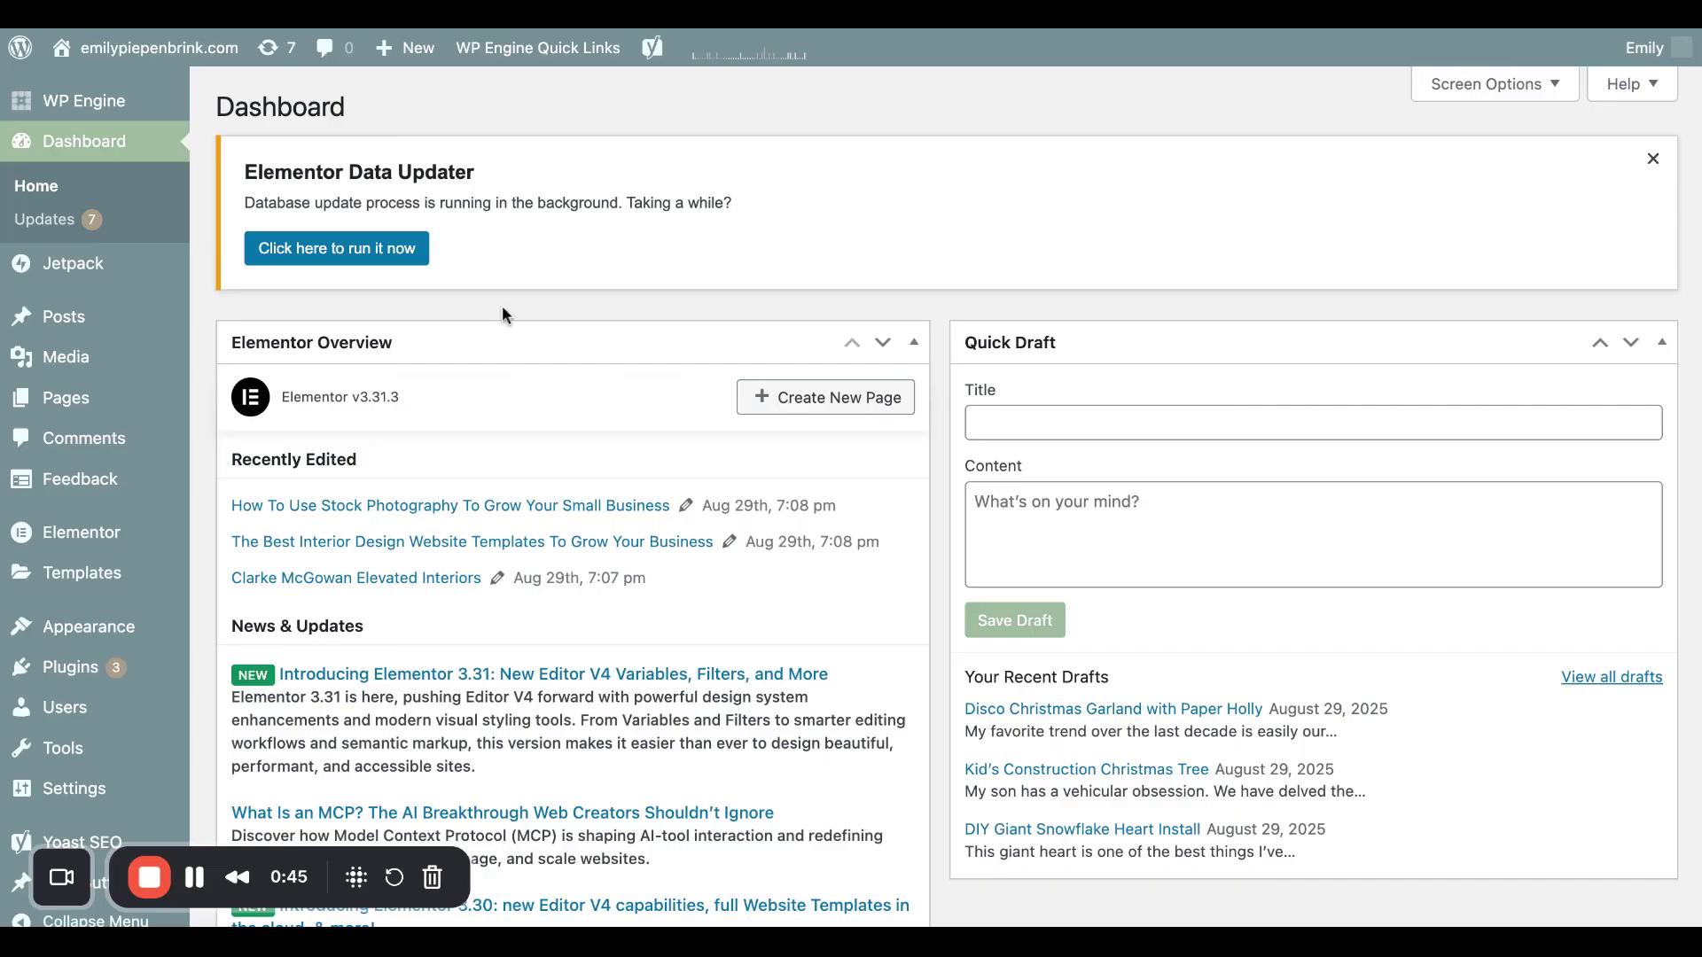
Open the management page for post categories
scroll(582, 308, down, 1)
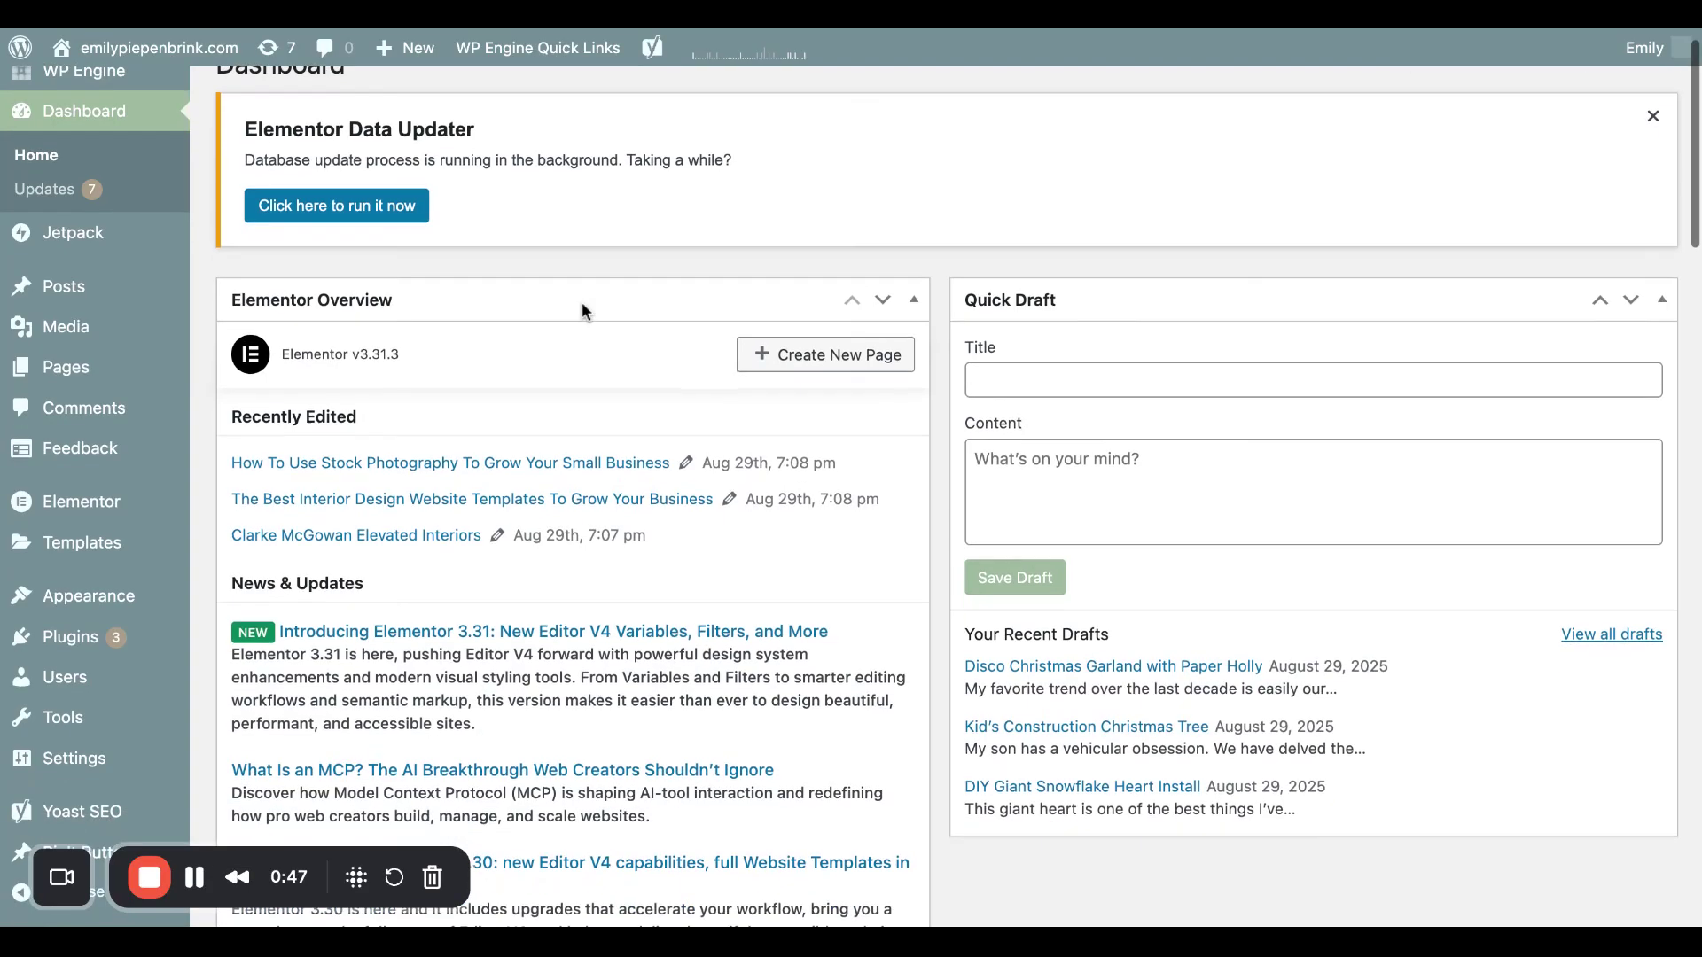
scroll(582, 301, up, 1)
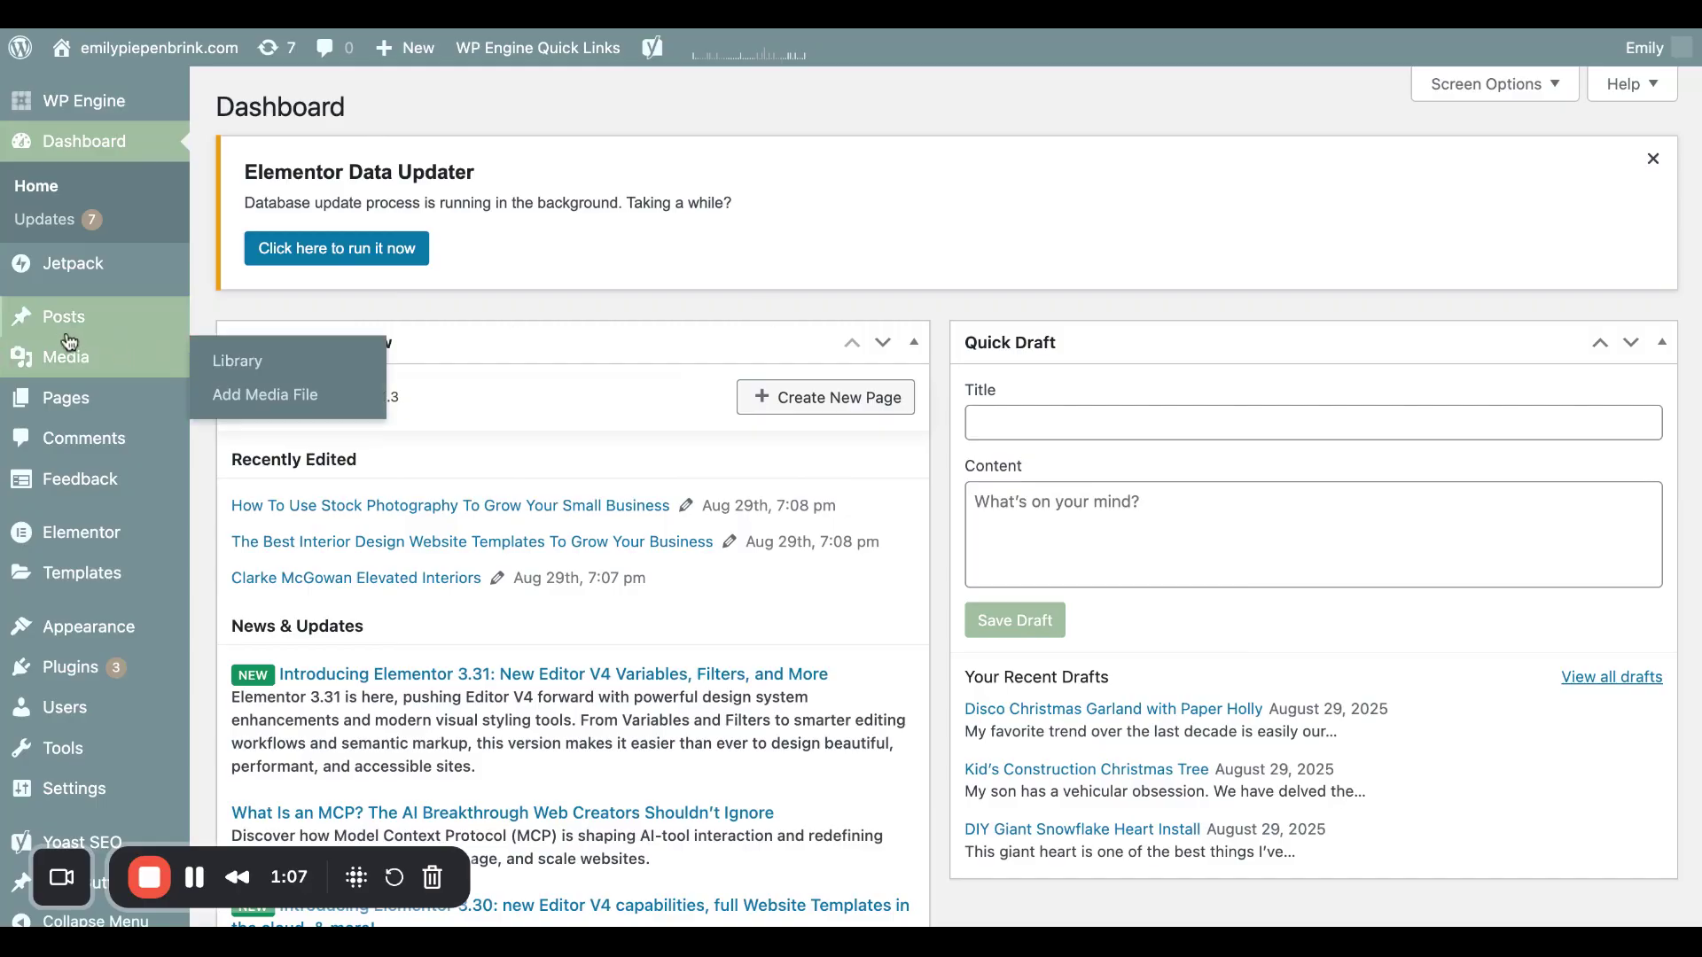
mouse_move(64, 326)
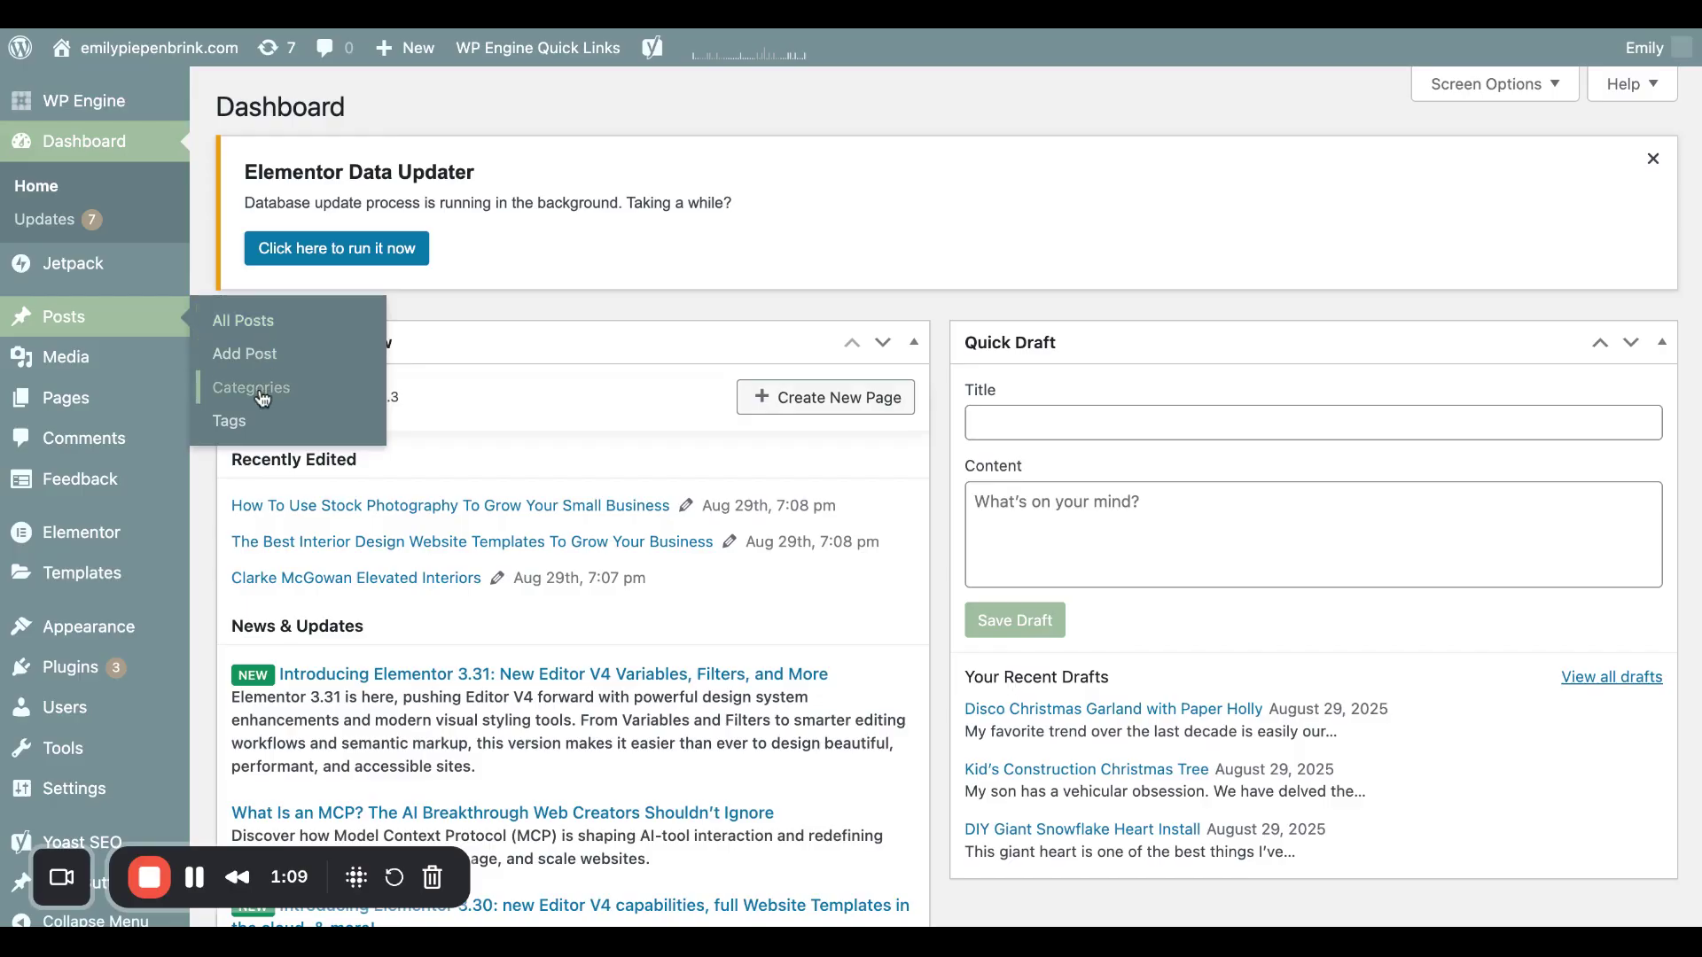
click(263, 398)
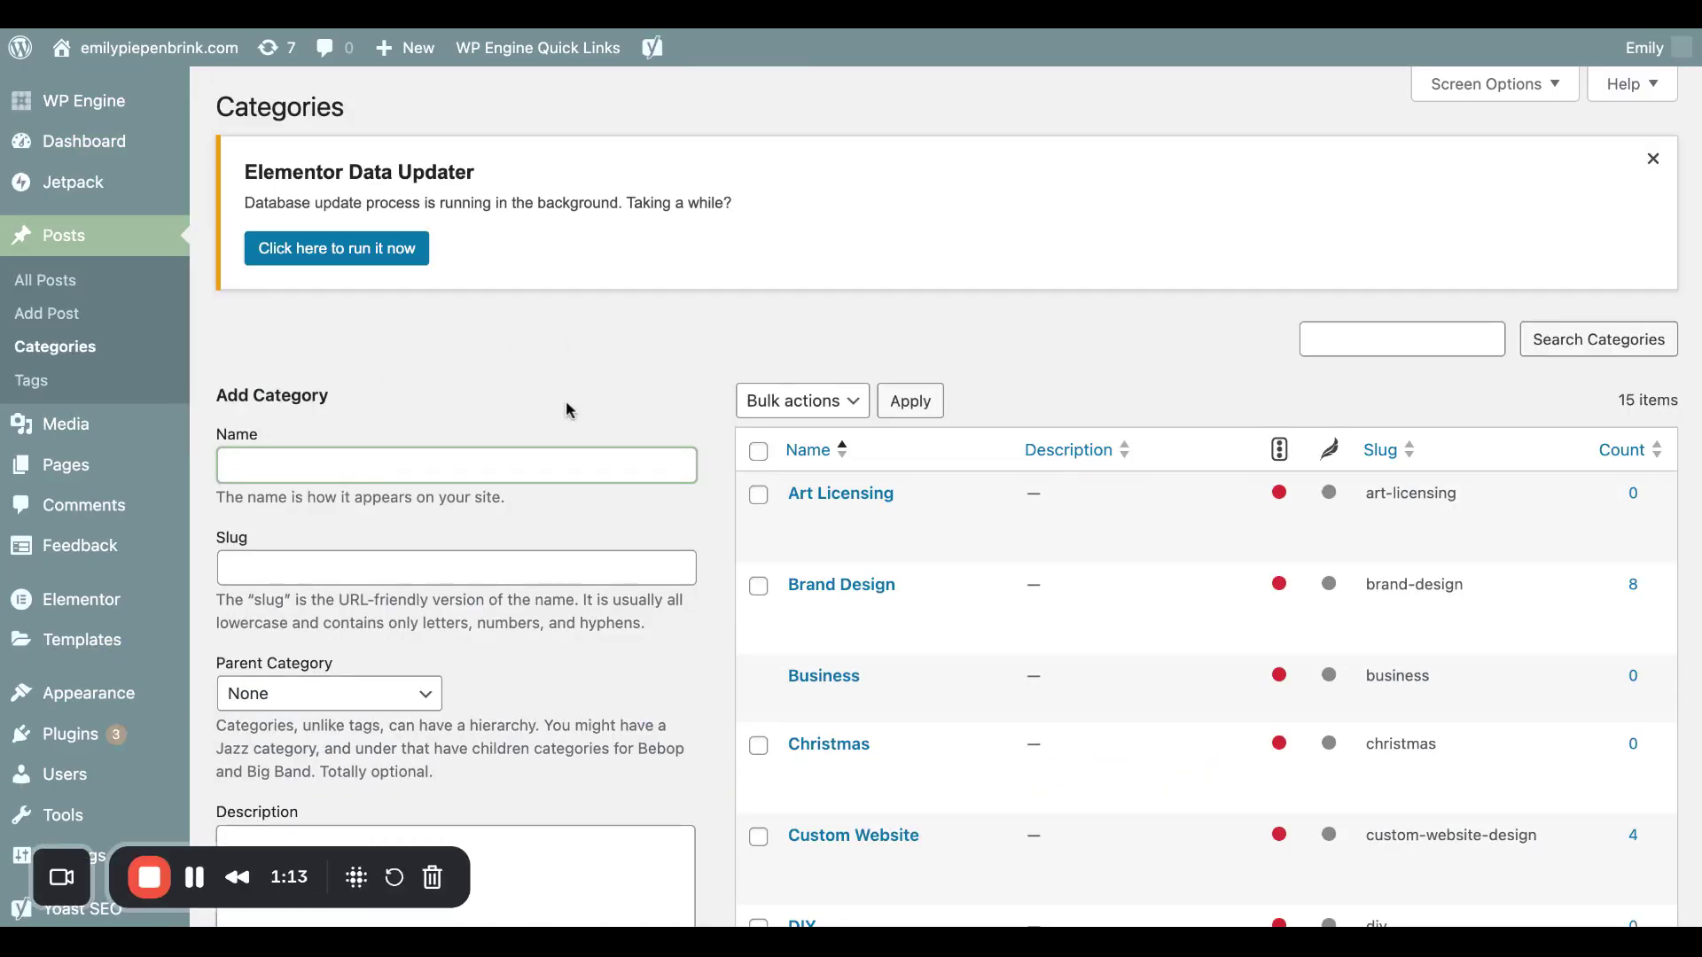
scroll(568, 410, down, 2)
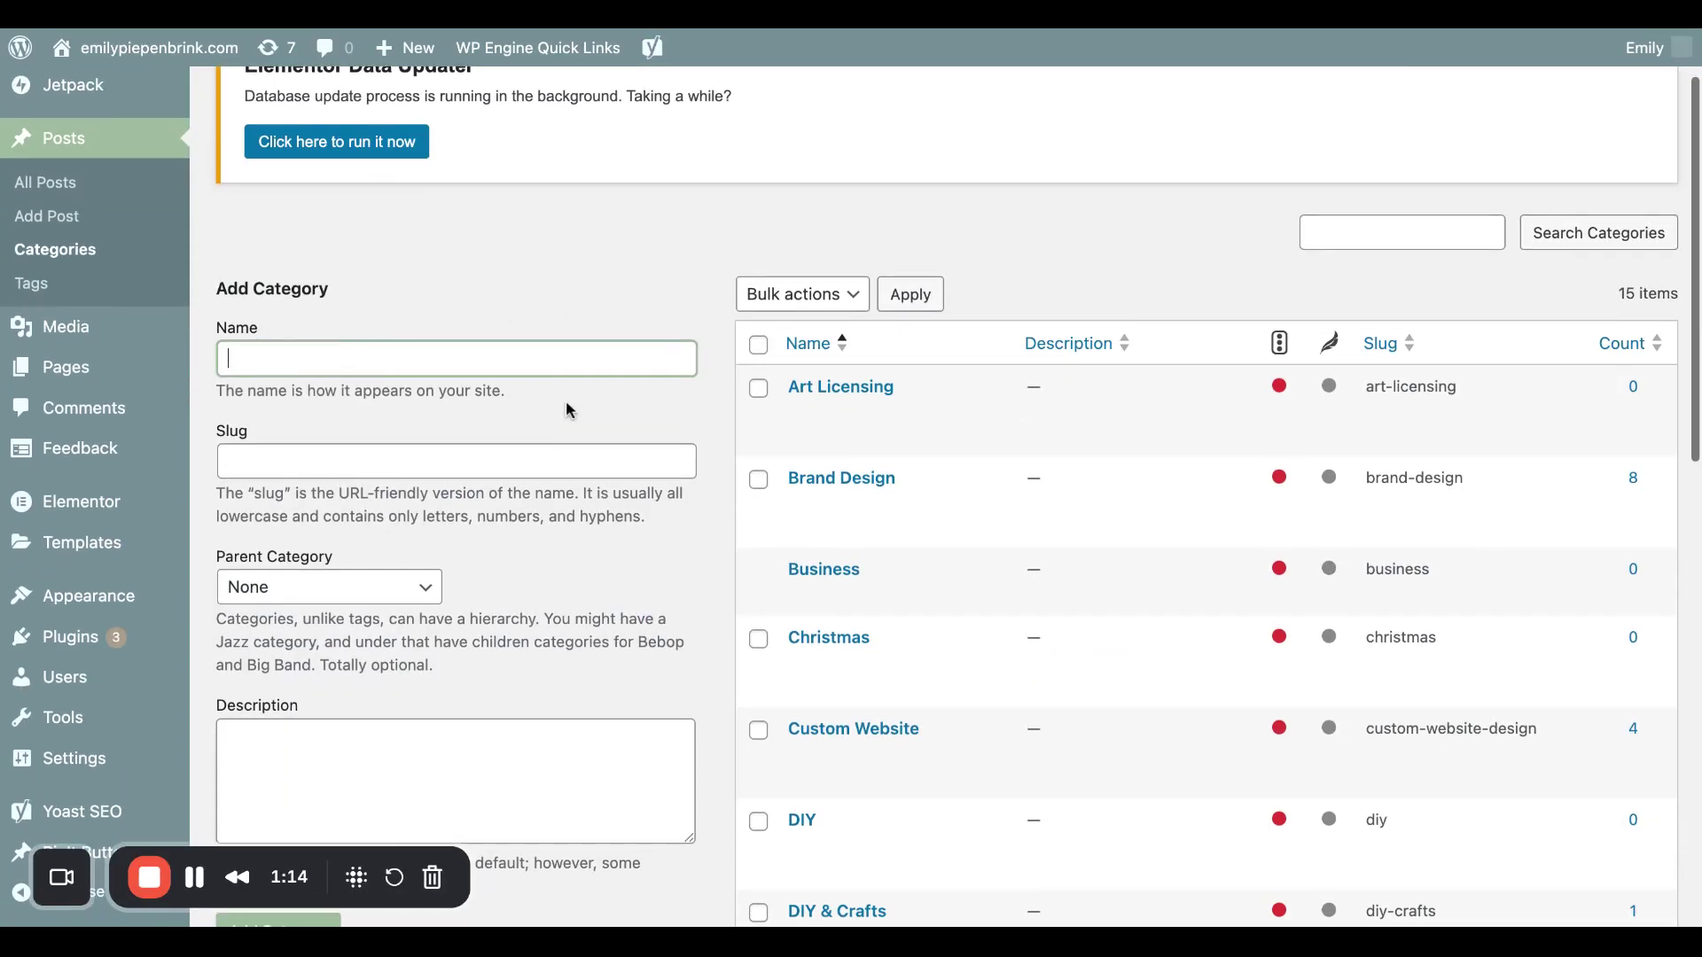
text(Category)
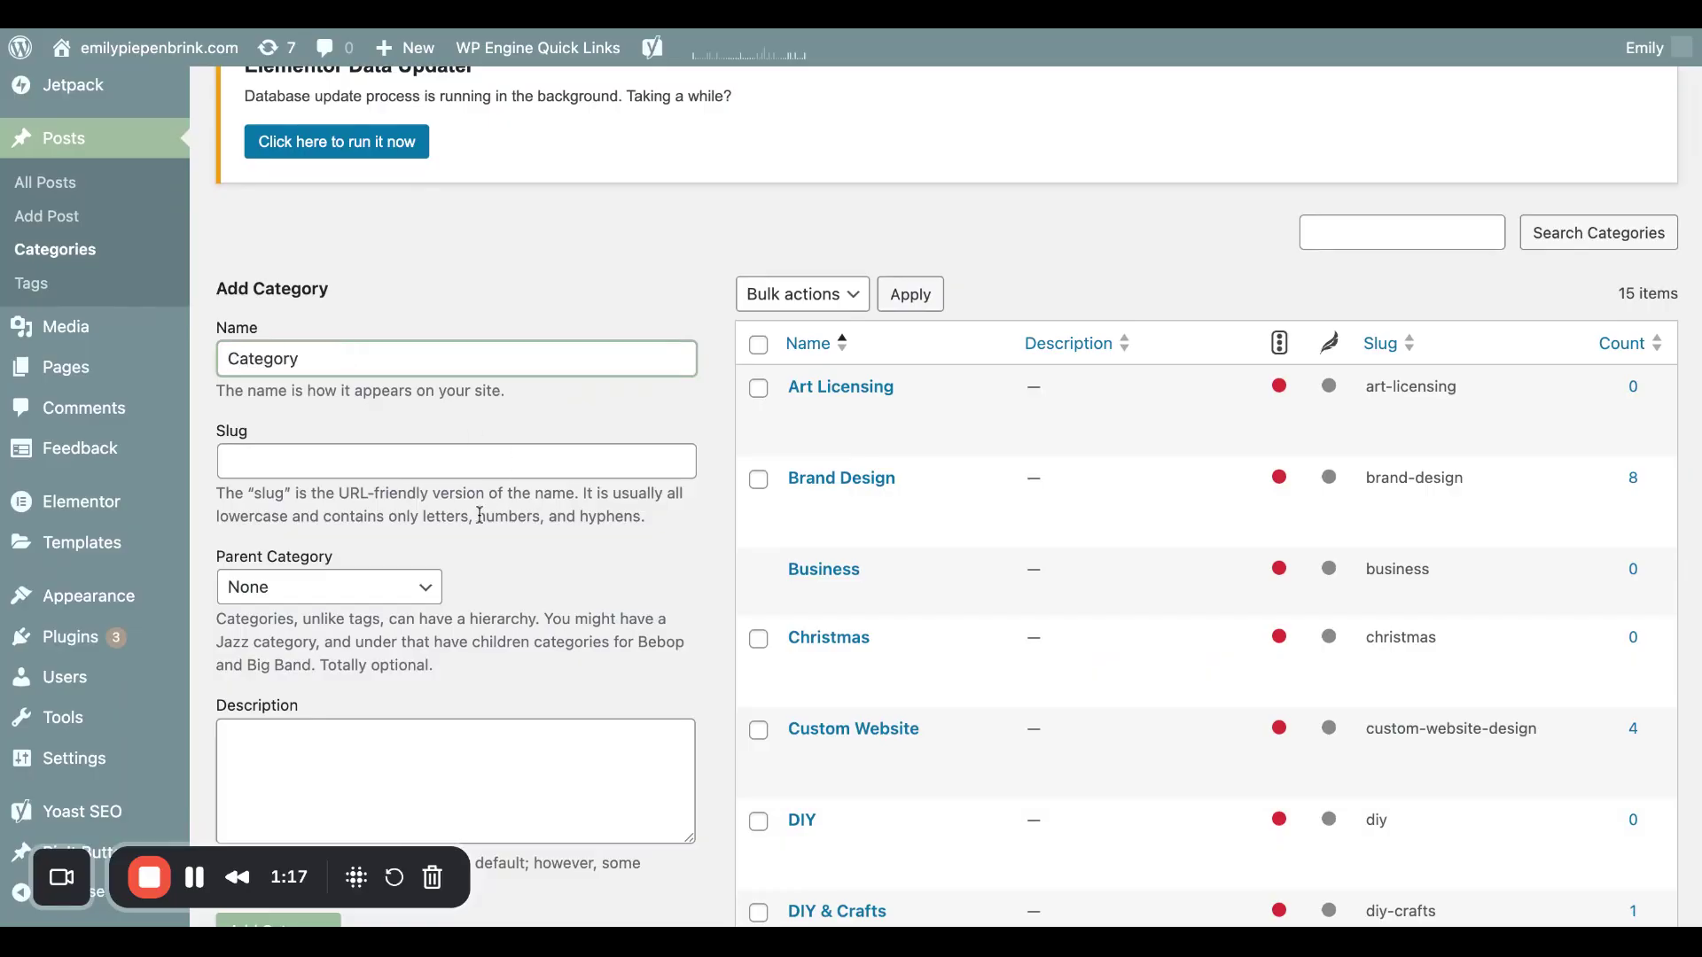
scroll(483, 513, down, 2)
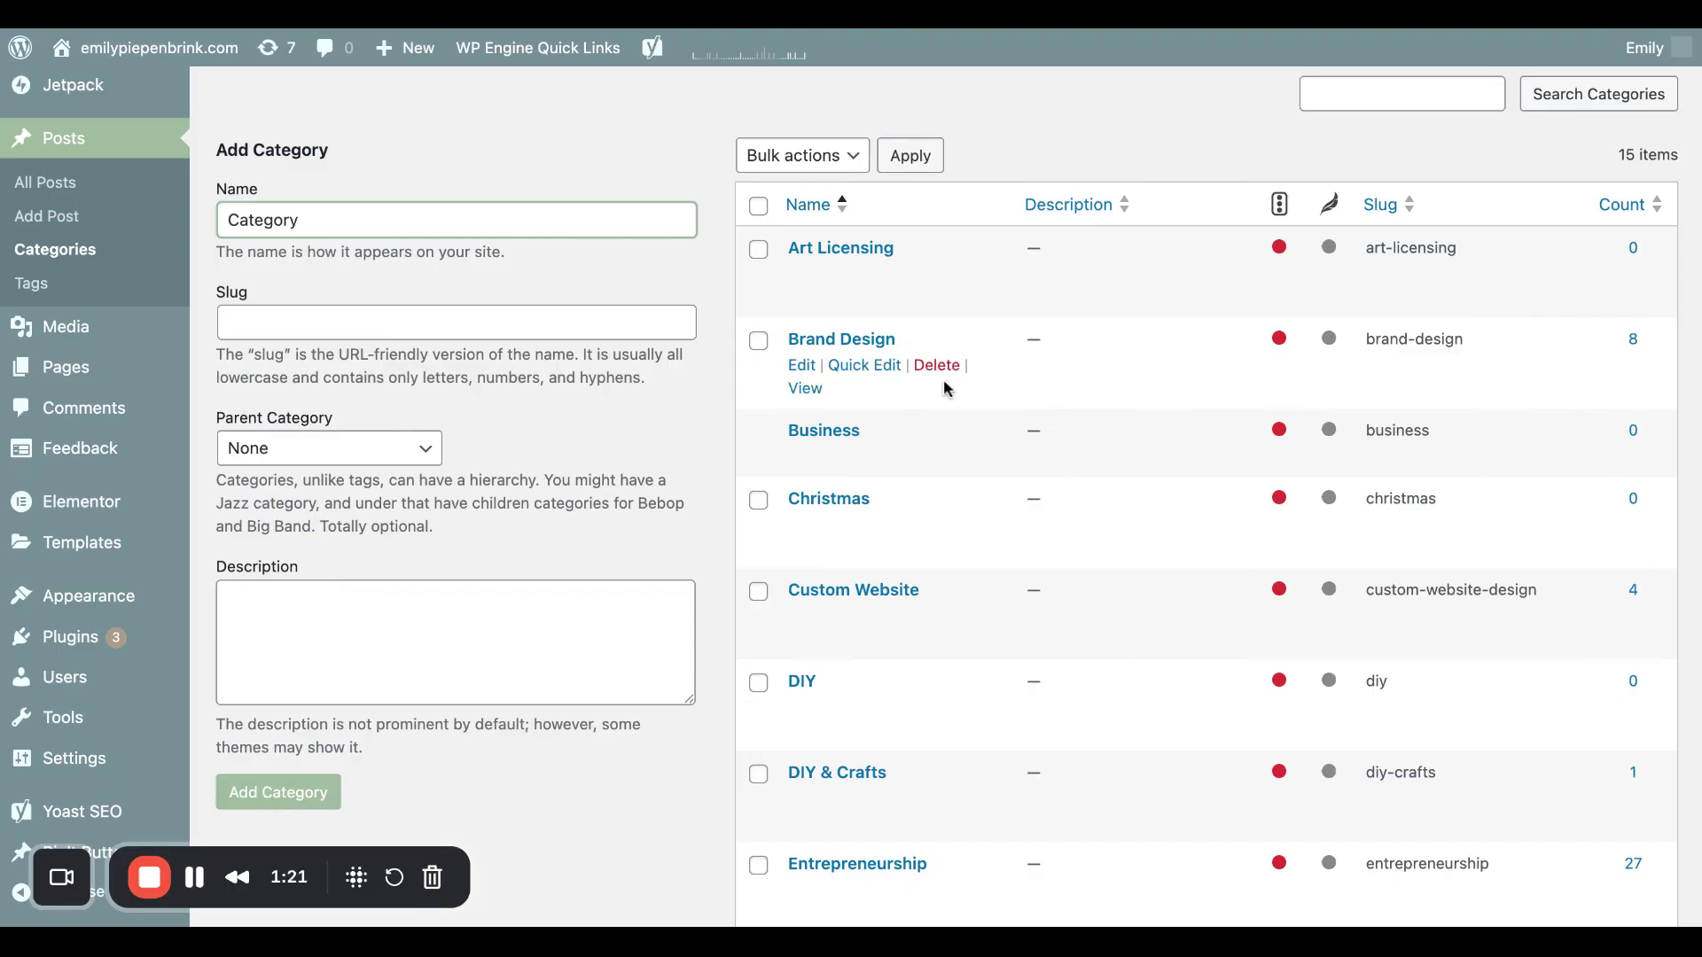
scroll(774, 349, up, 3)
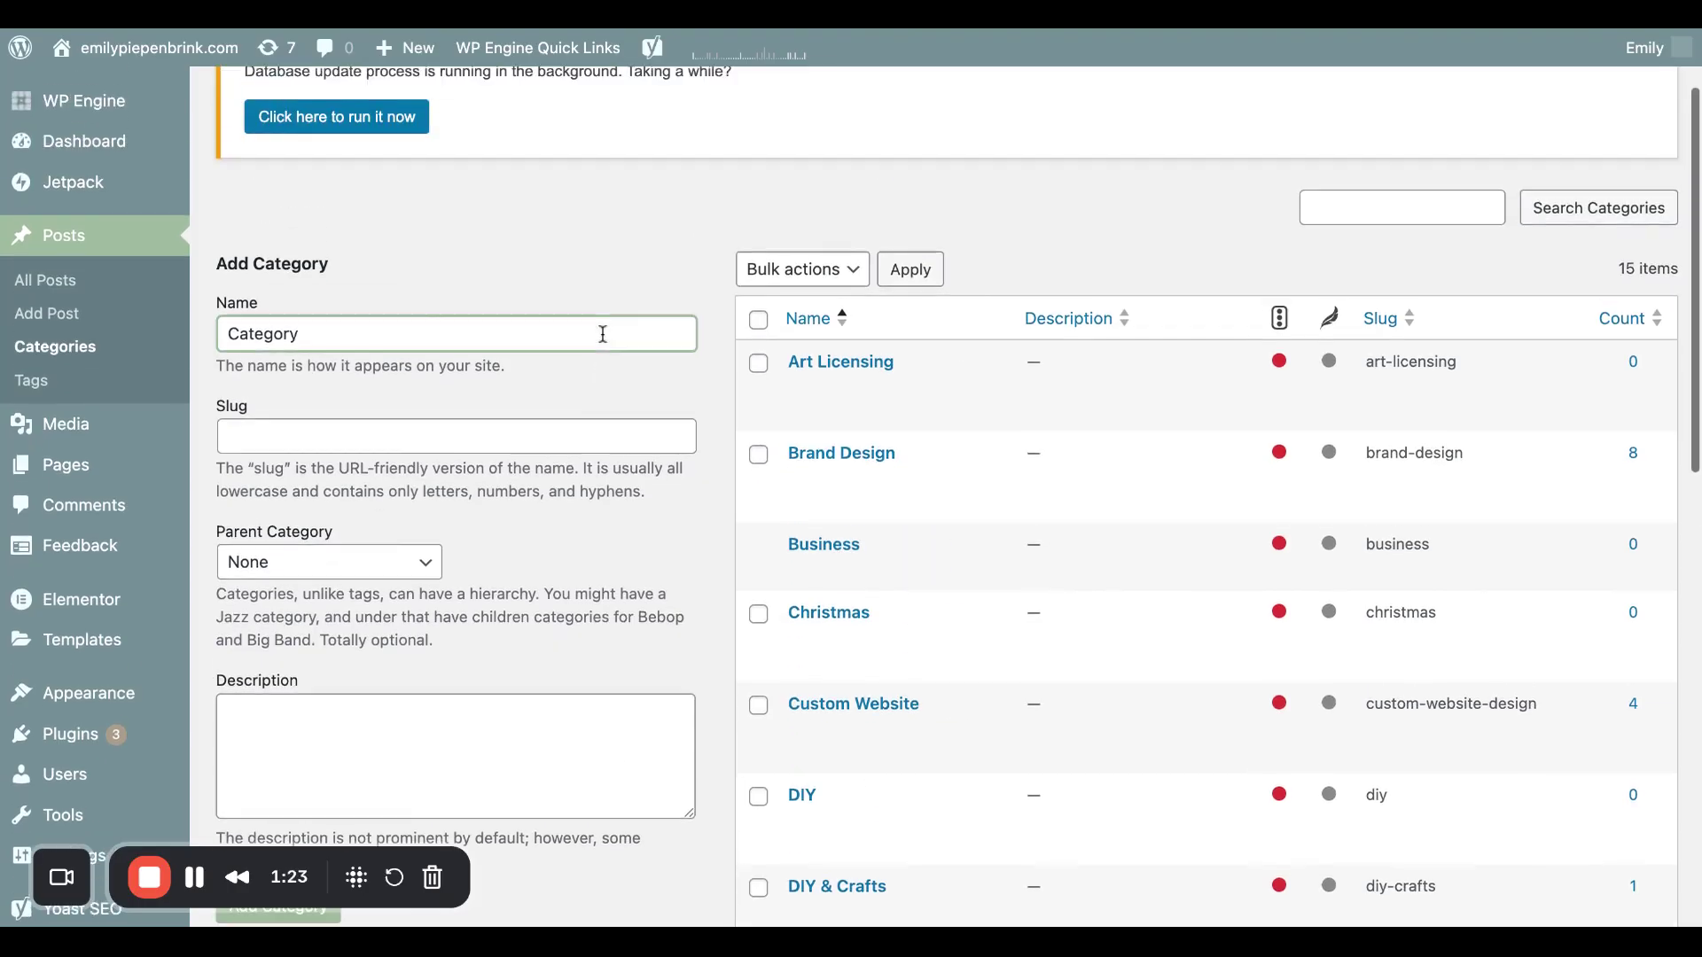
drag(341, 411, 218, 411)
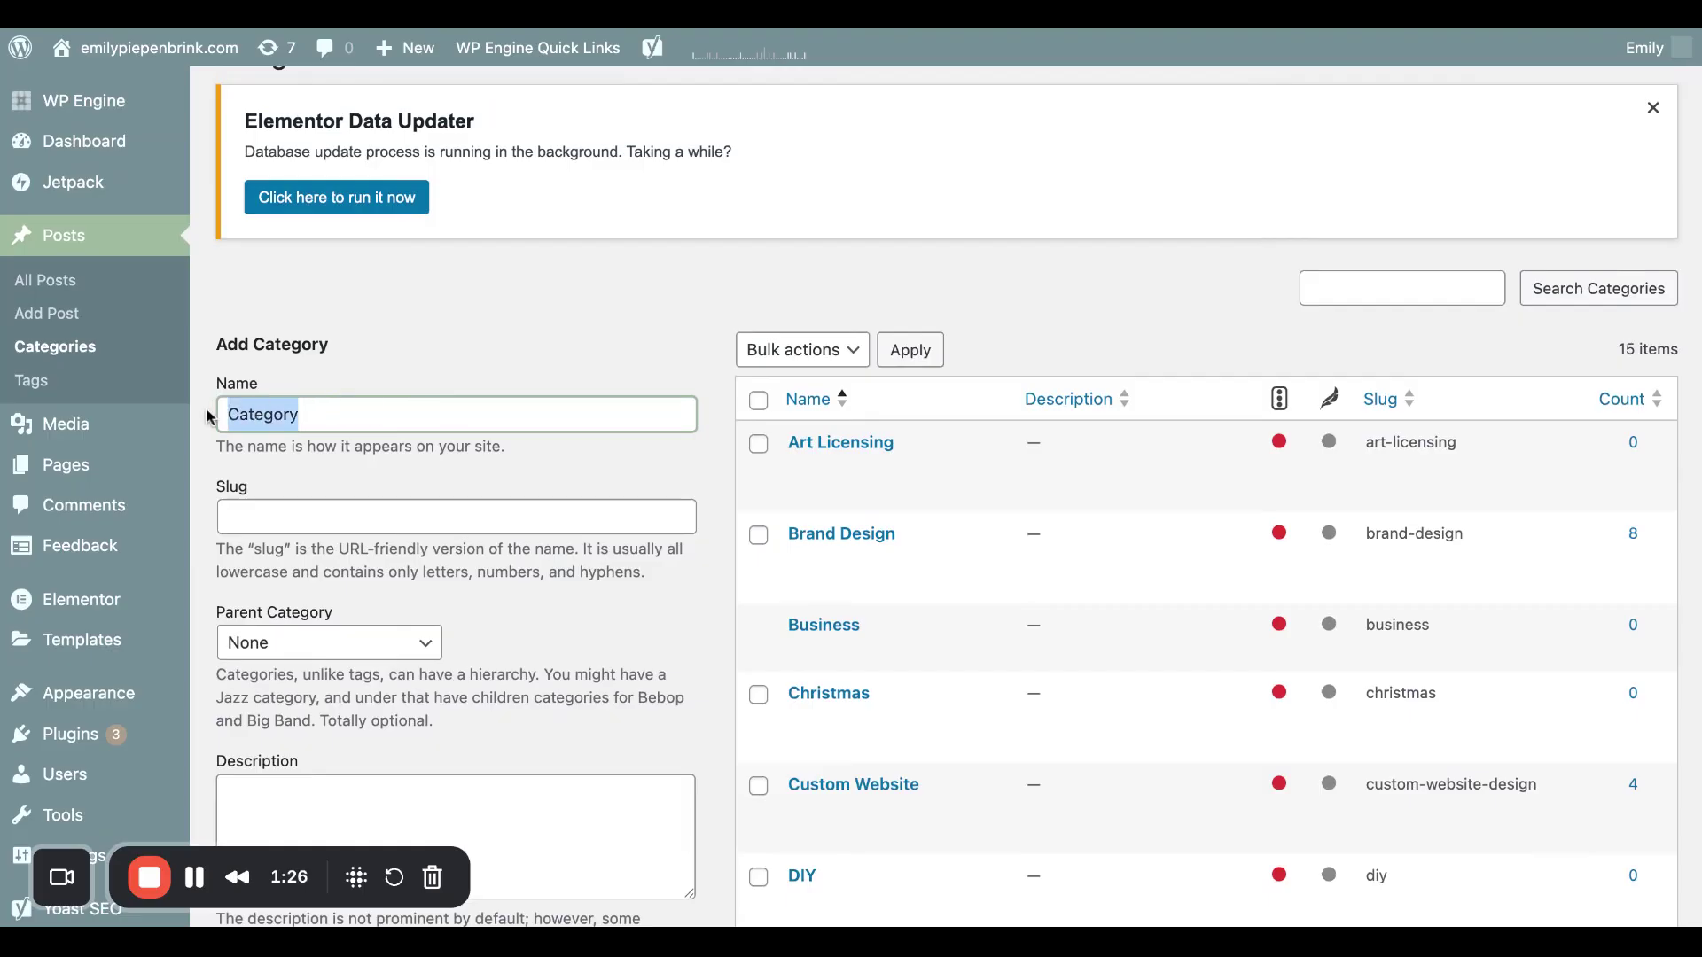
key(BackSpace)
scroll(530, 296, up, 1)
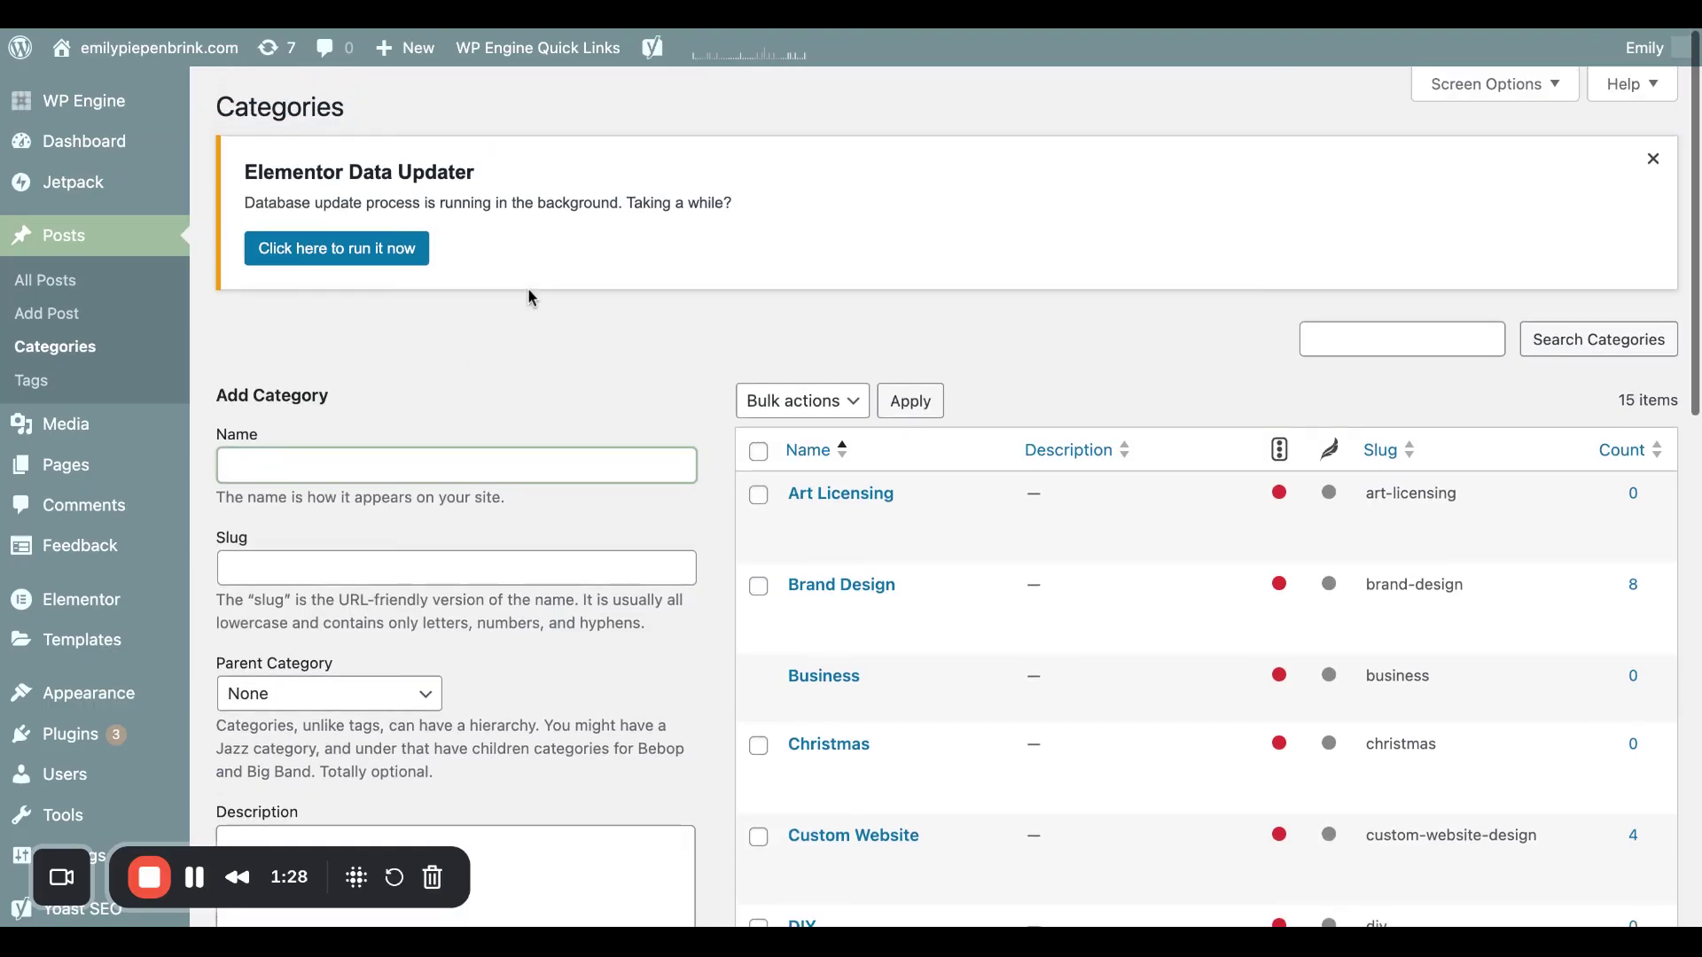
Review the existing post categories through the end of the list
scroll(504, 451, down, 4)
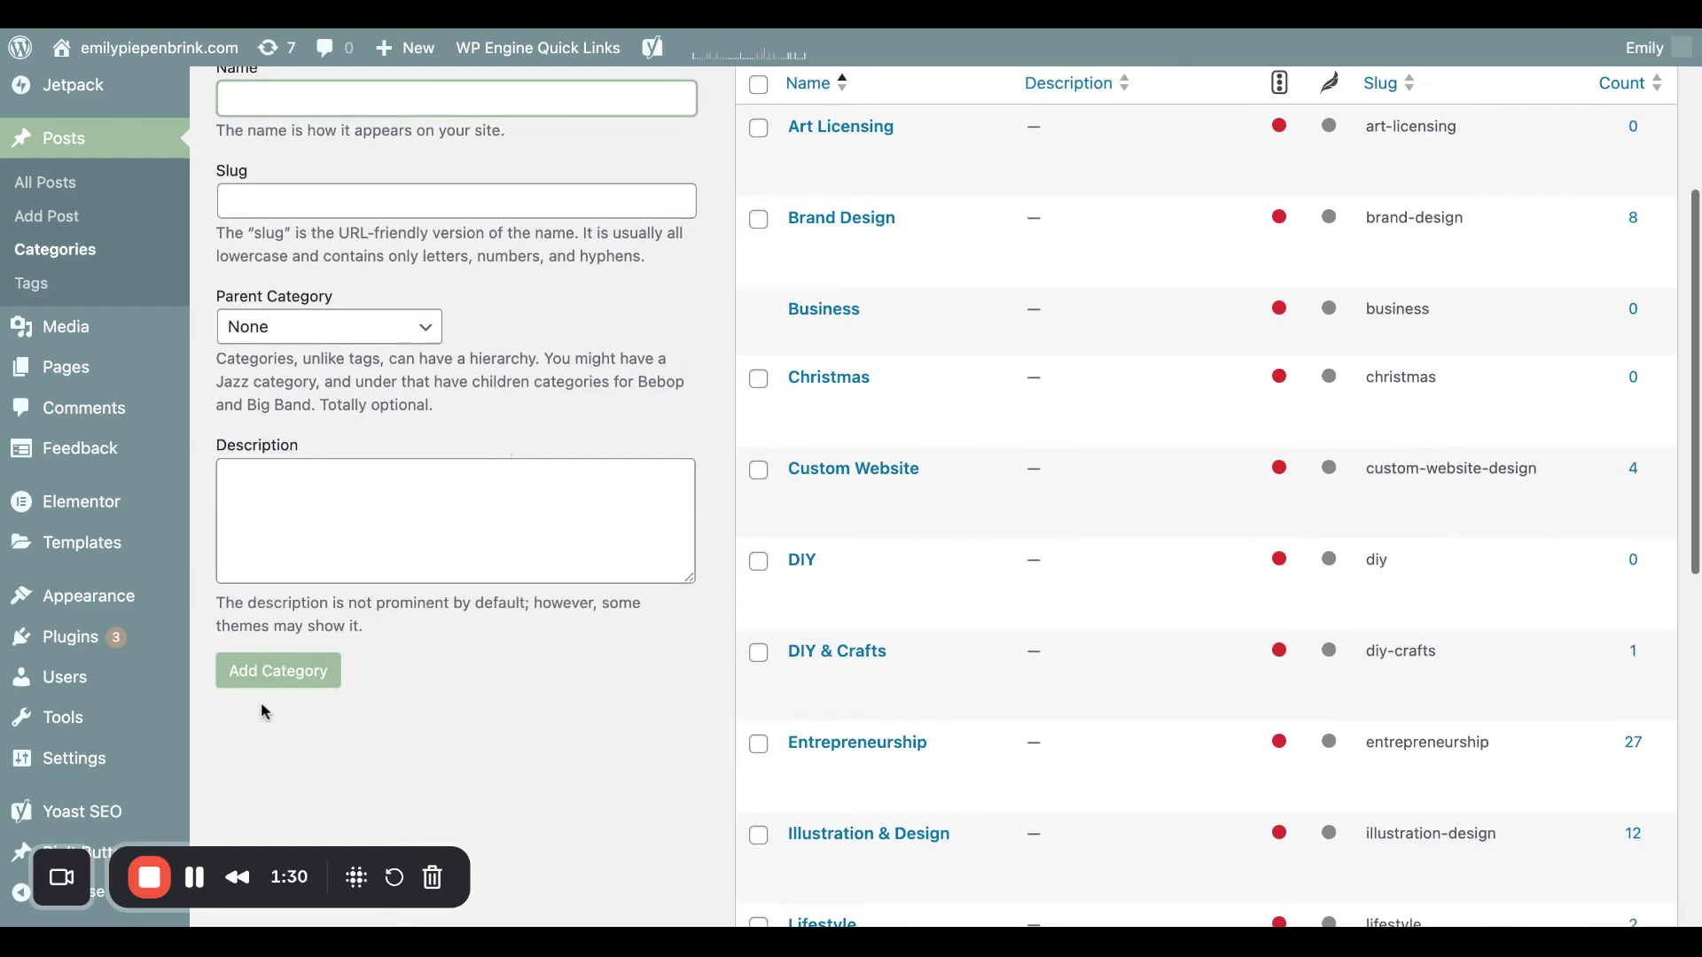
scroll(454, 636, down, 6)
scroll(452, 634, down, 3)
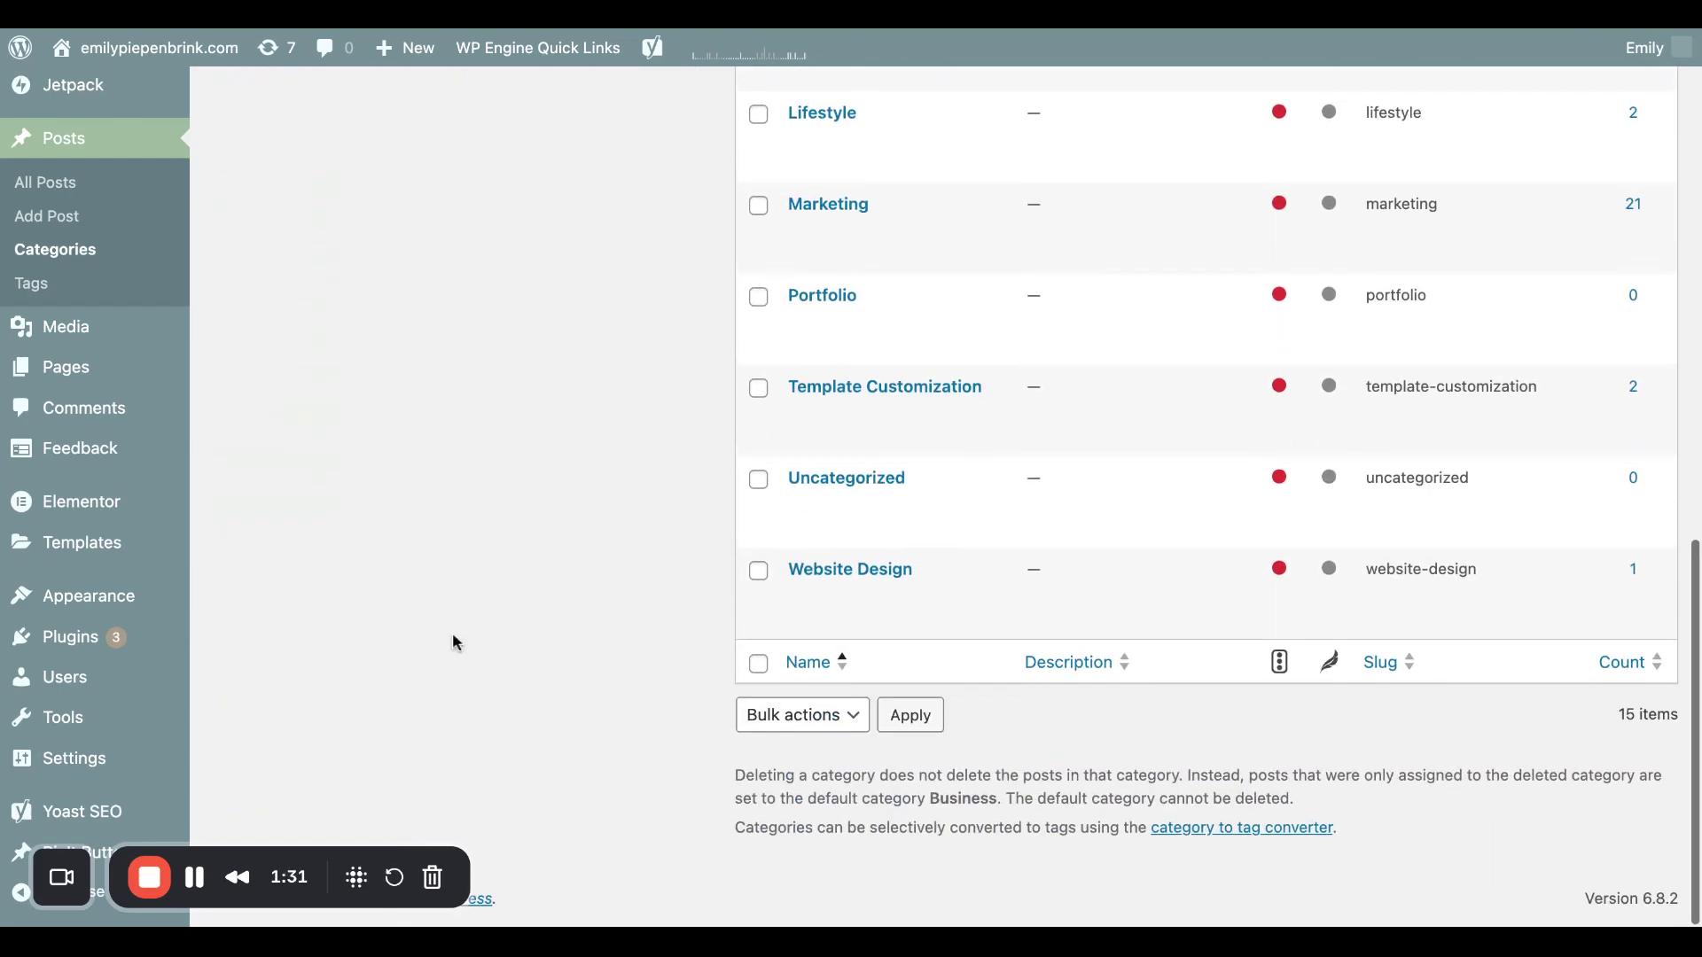
scroll(452, 635, up, 15)
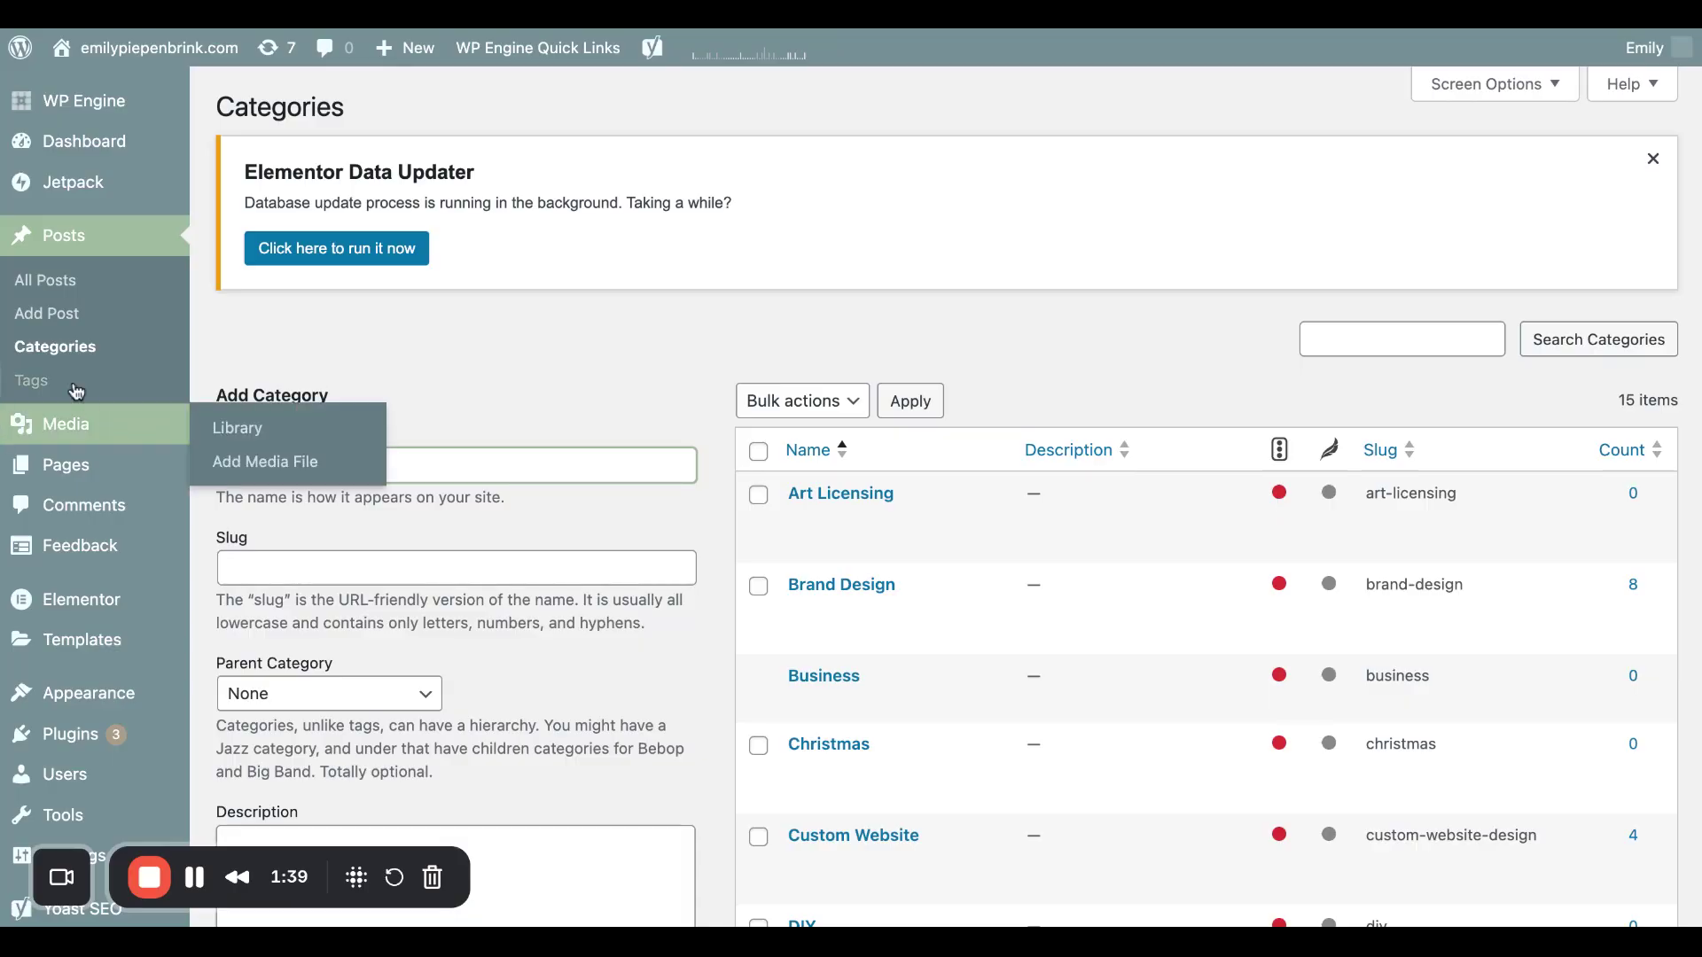
click(80, 355)
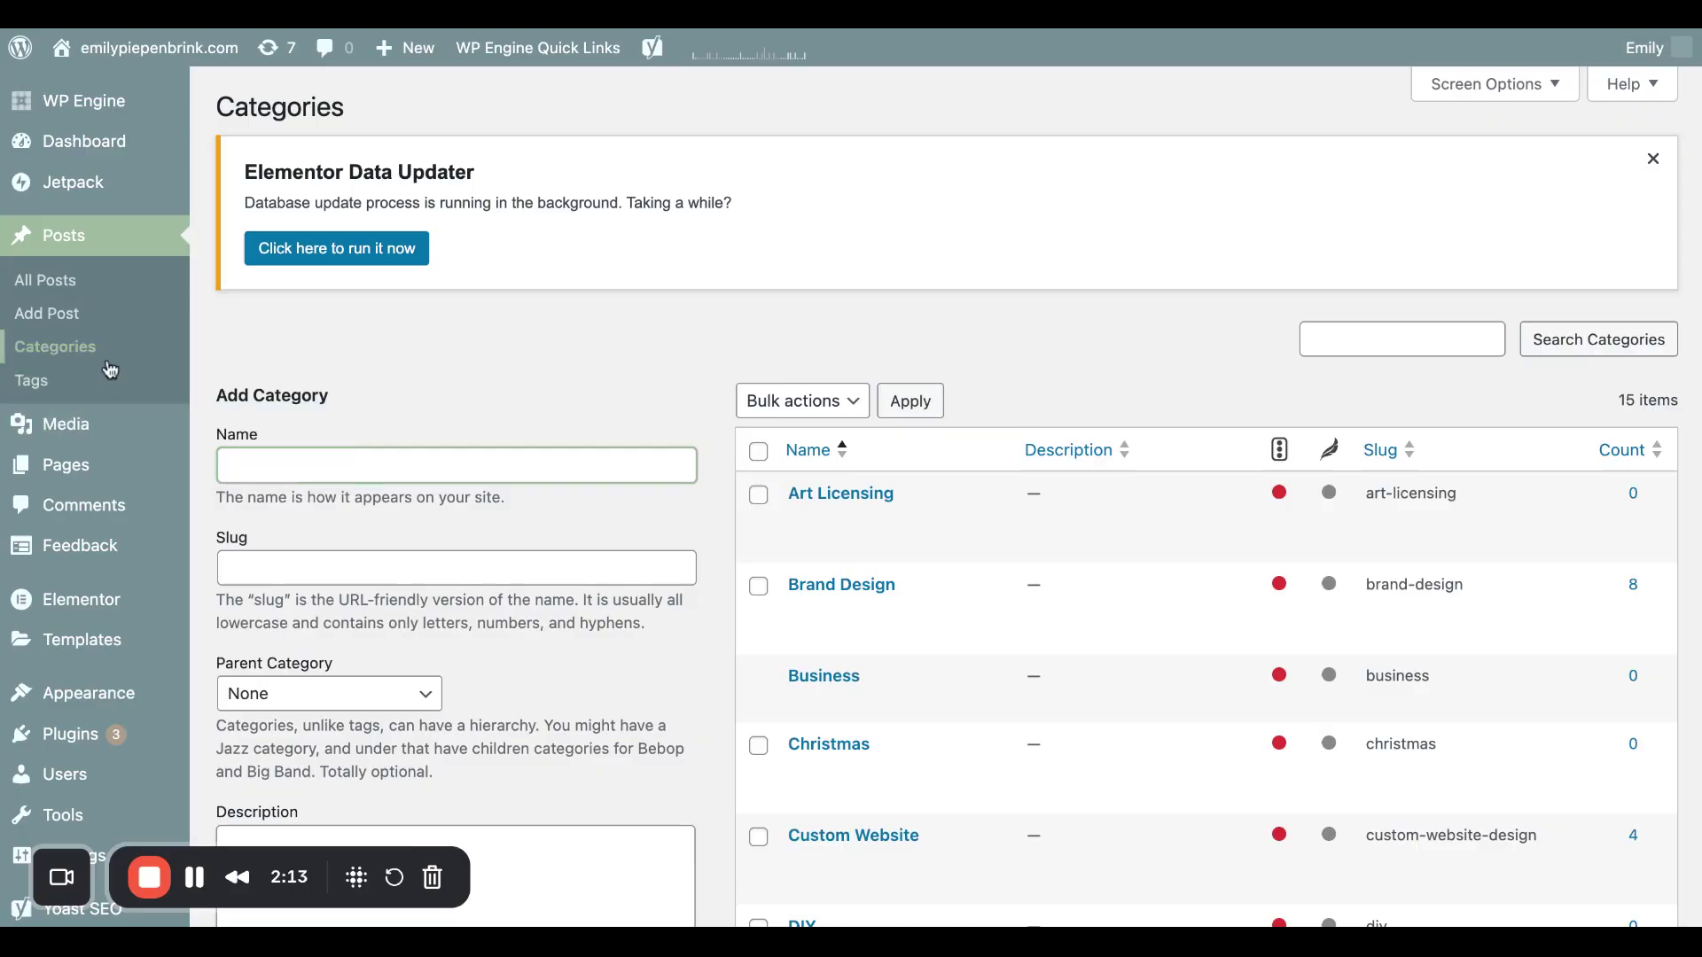
Open the Reading settings and examine the homepage display and the maximum number of posts on blog pages
scroll(88, 638, down, 2)
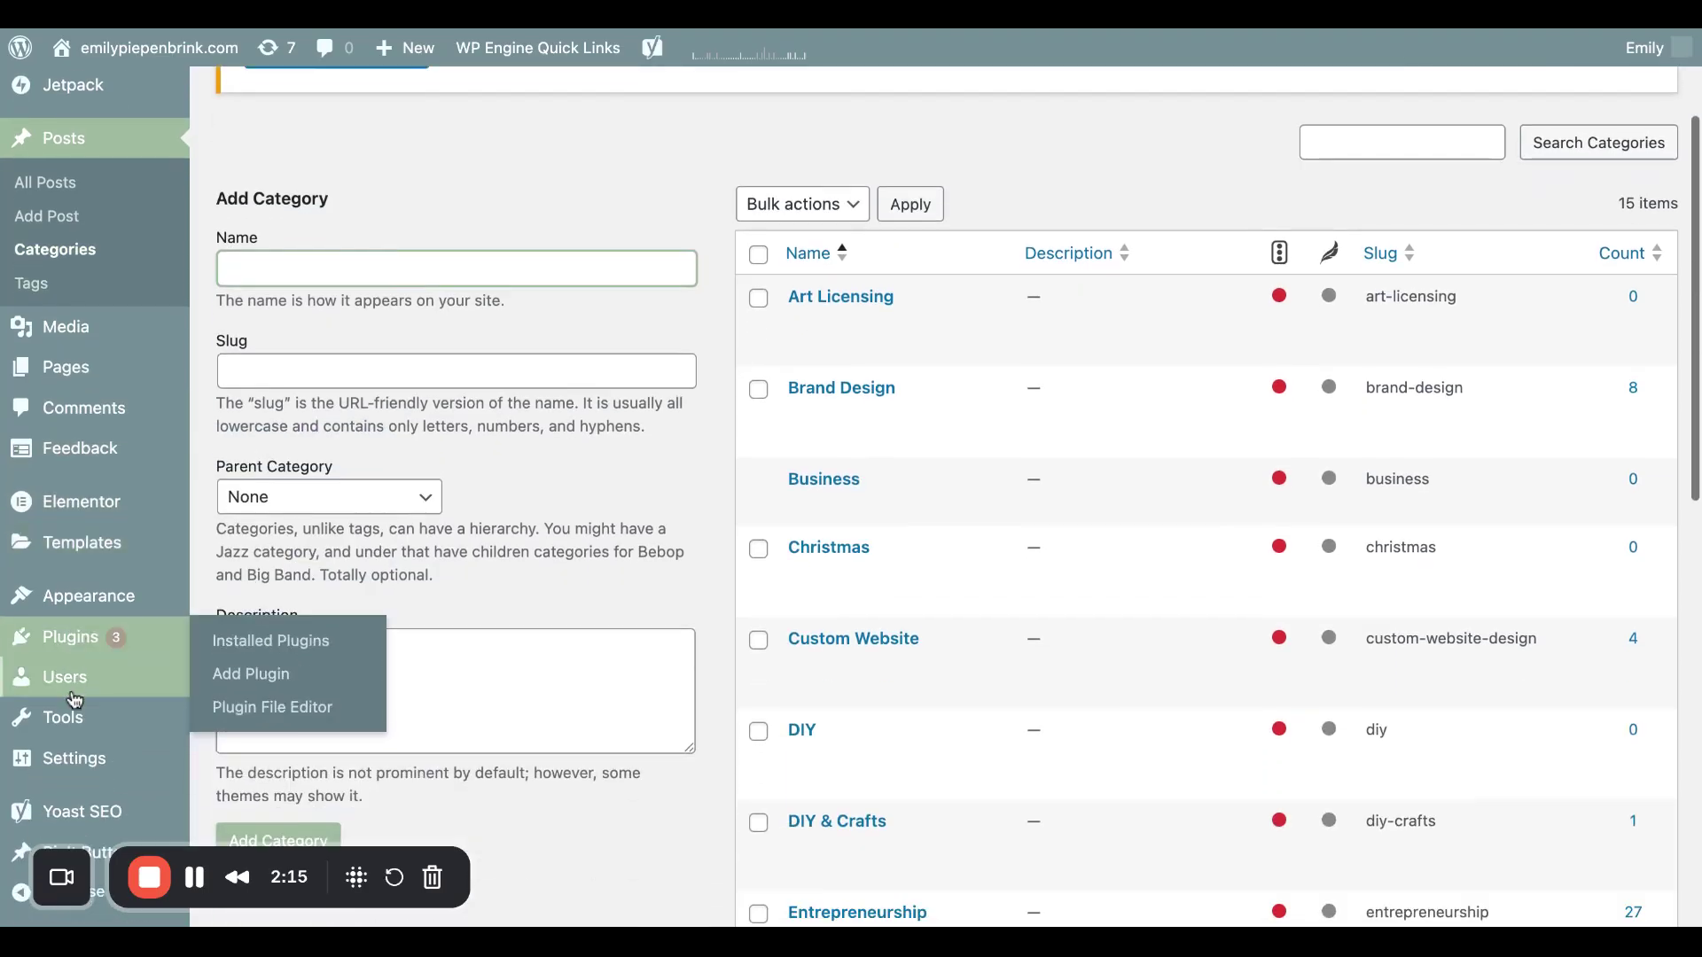
mouse_move(76, 764)
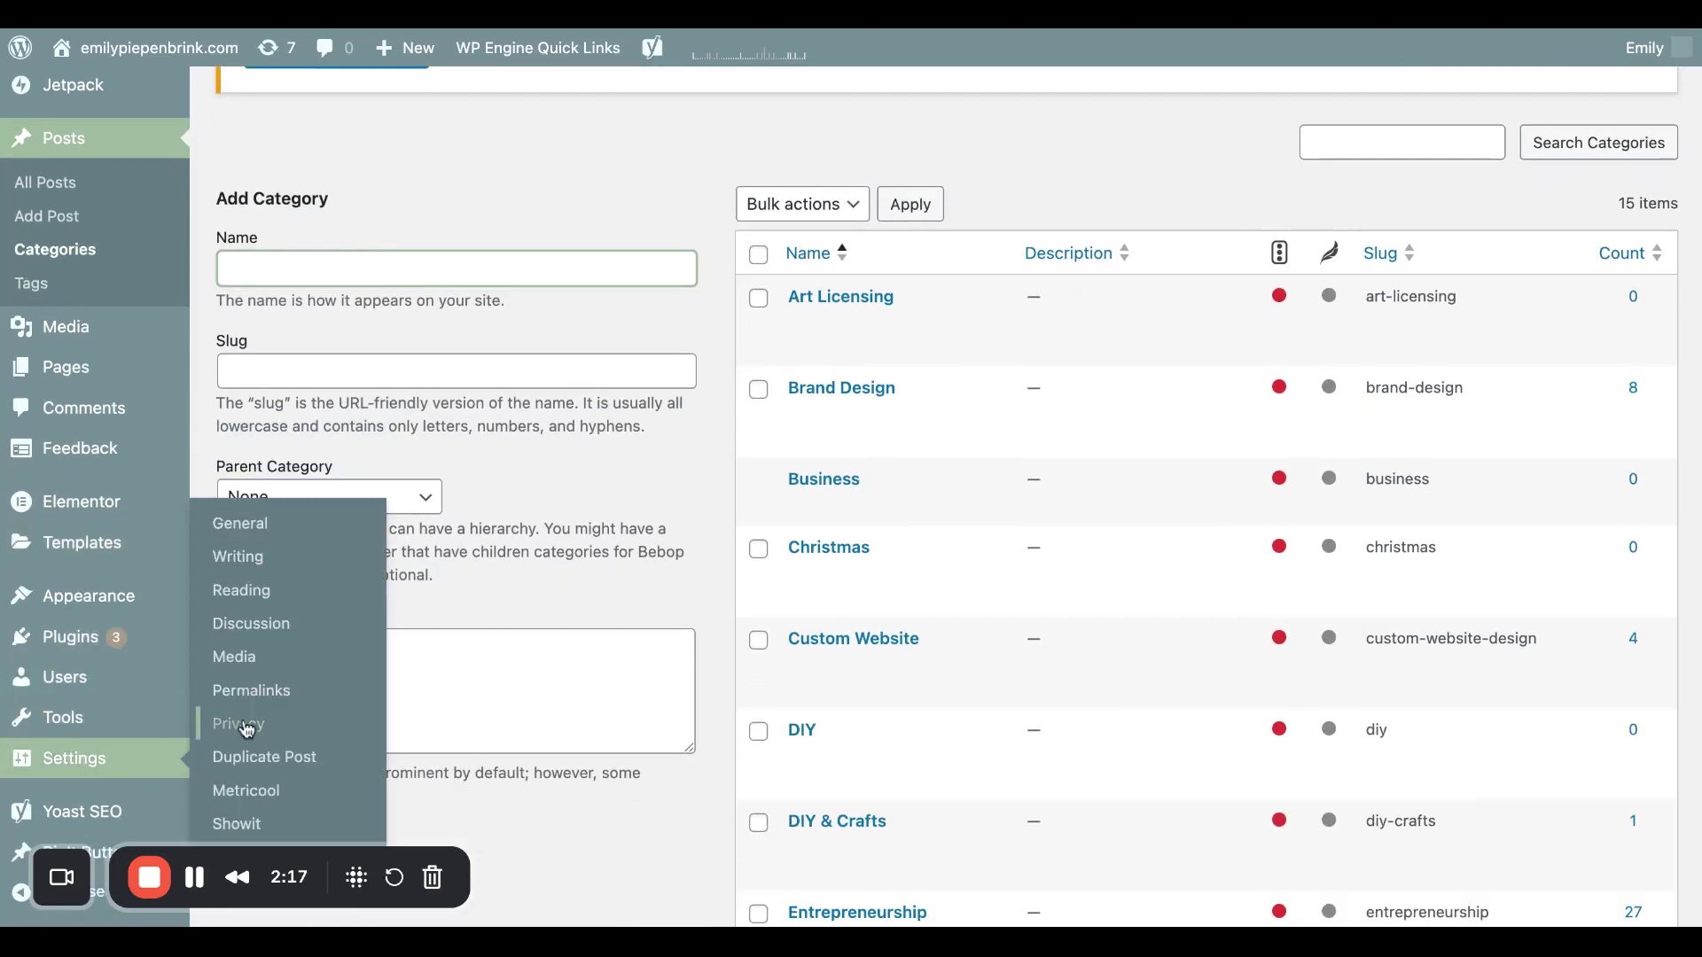
click(259, 600)
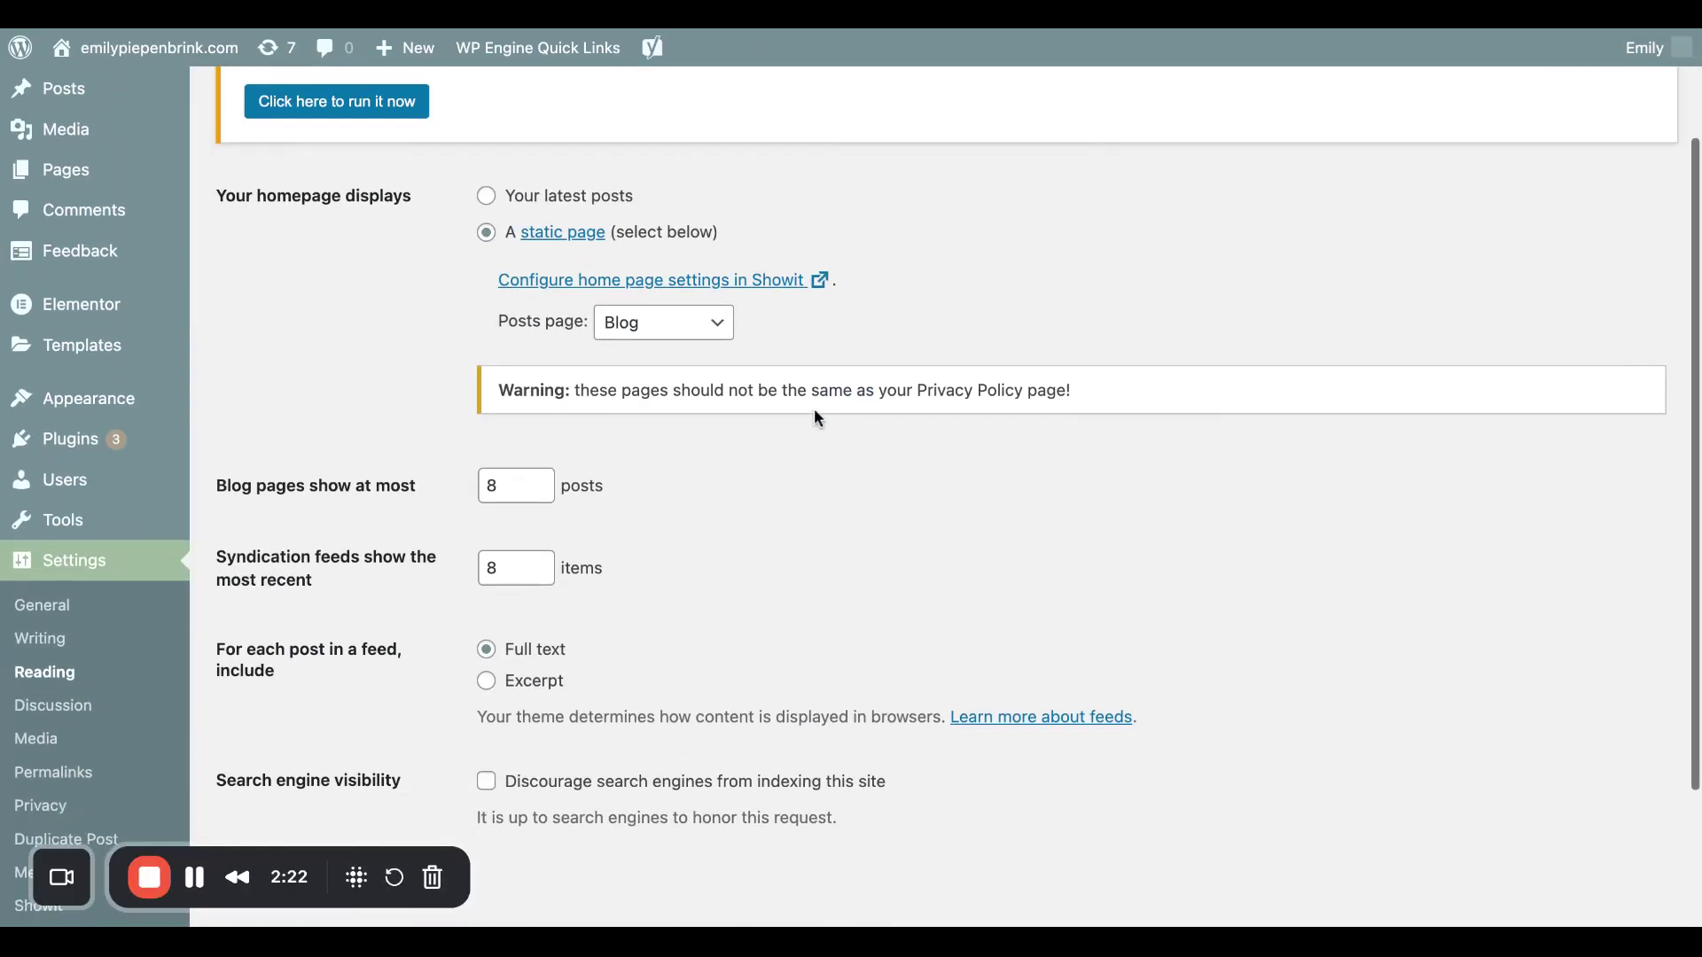
scroll(816, 418, down, 3)
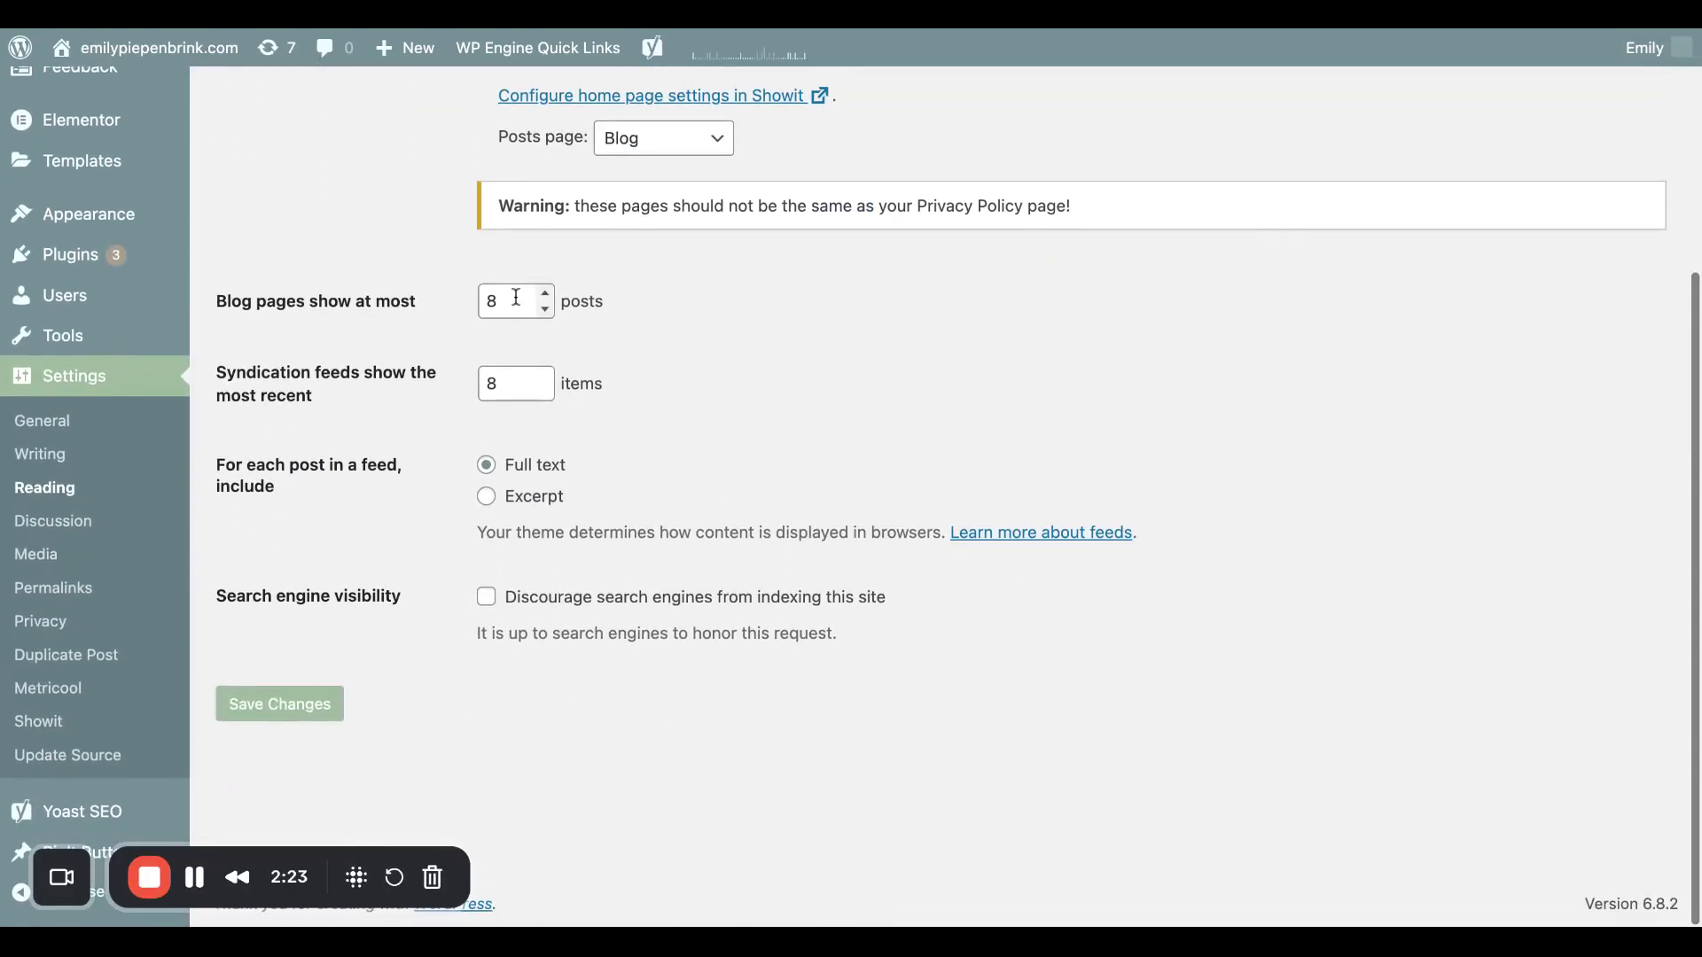
click(517, 297)
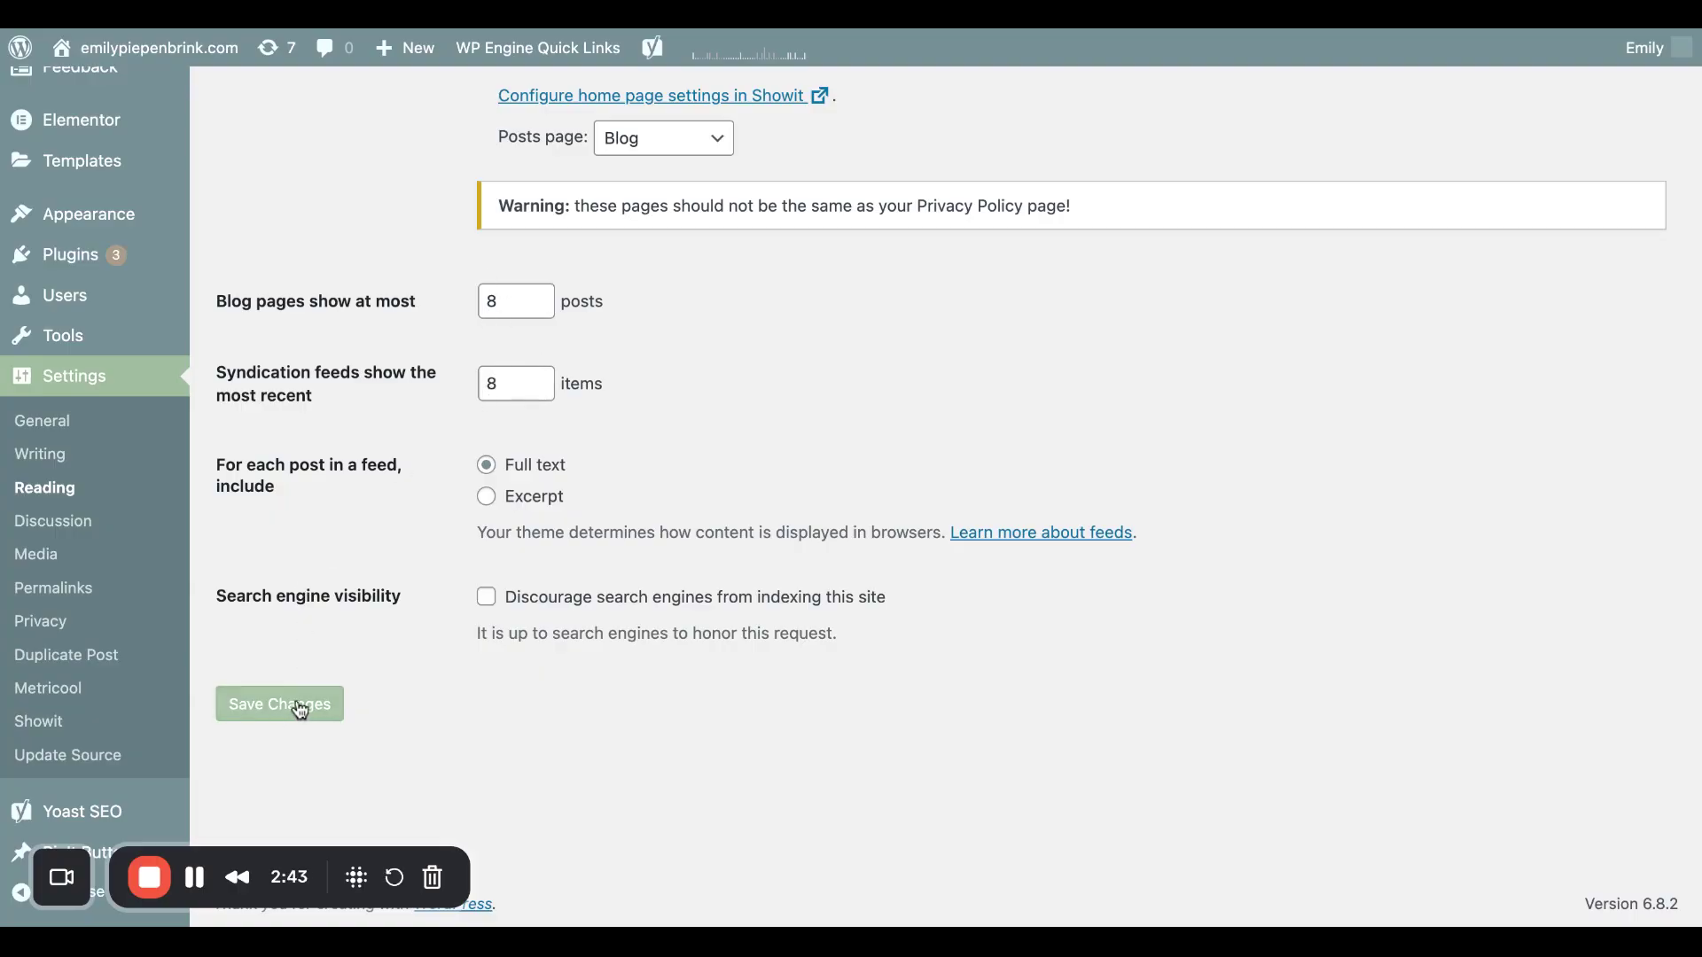
scroll(853, 396, up, 5)
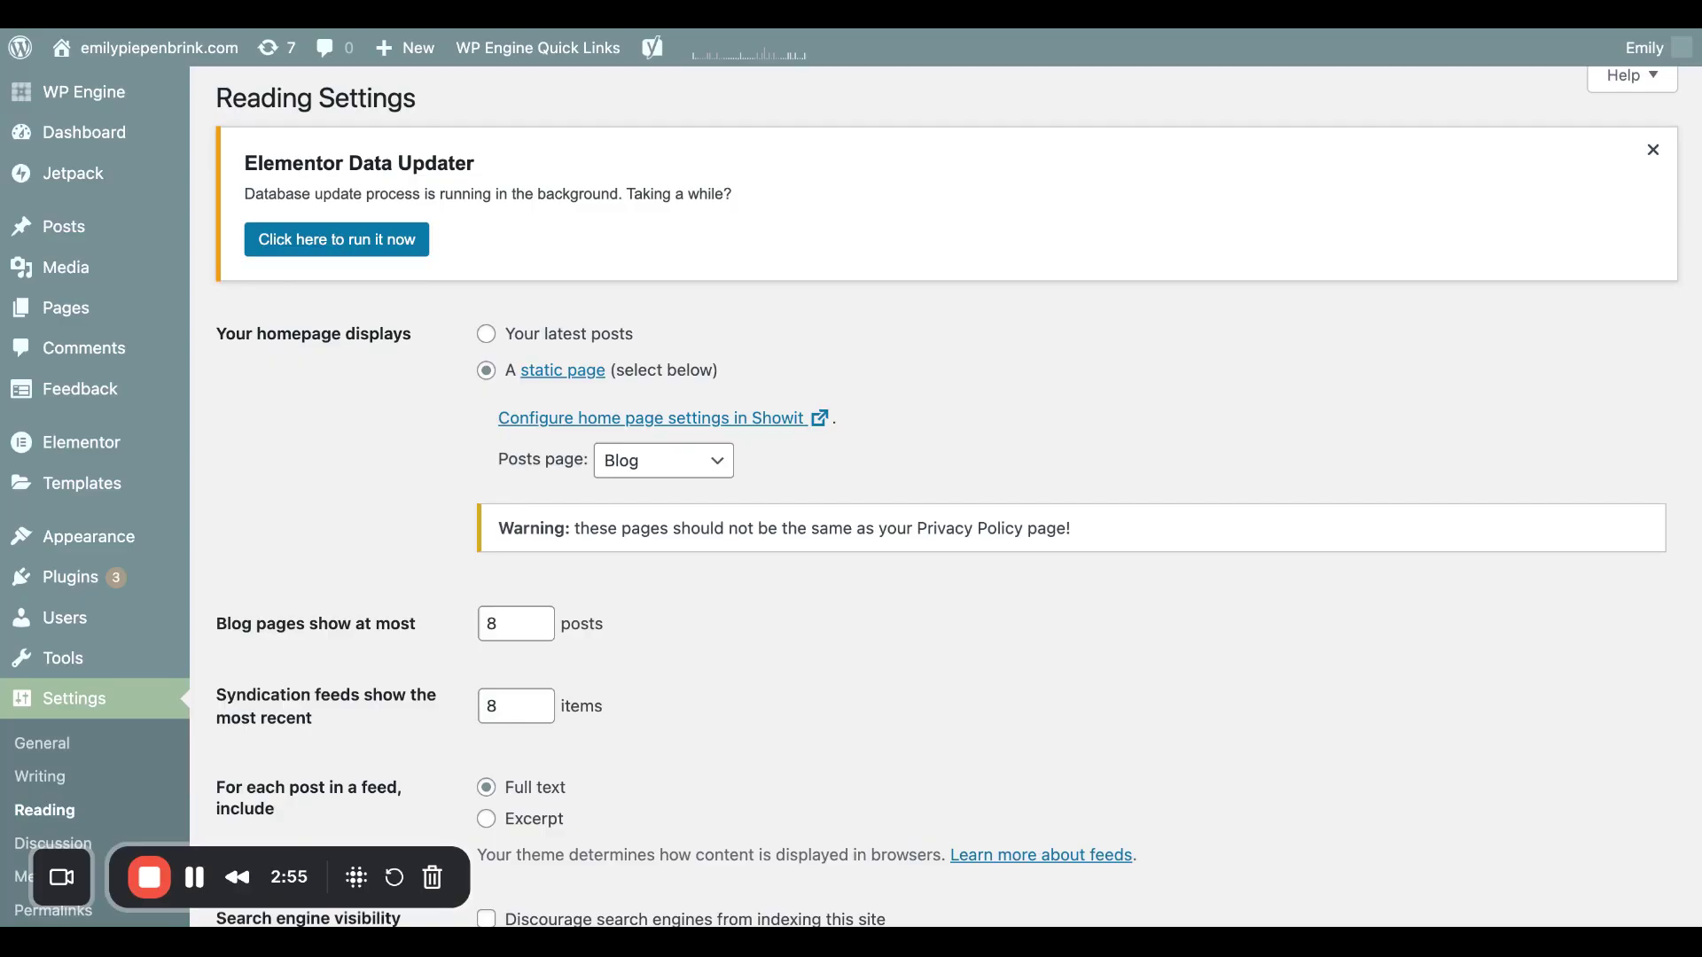
scroll(784, 585, down, 3)
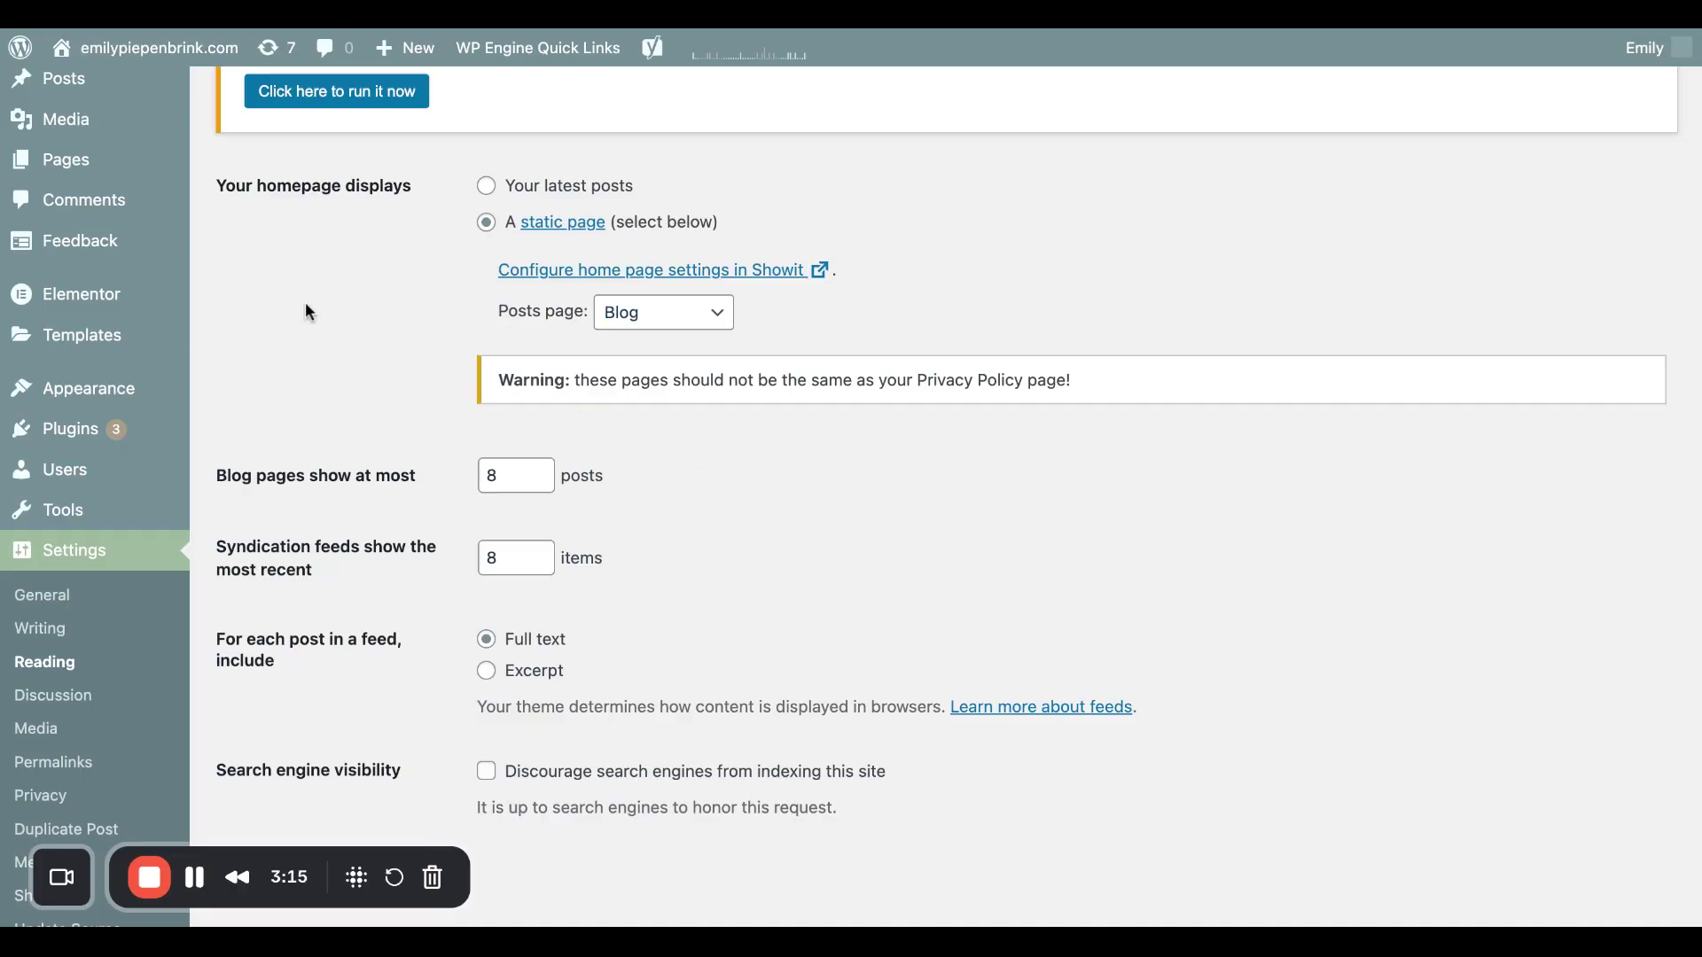
Open the list of installed plugins and review the entries and their available updates
mouse_move(57, 447)
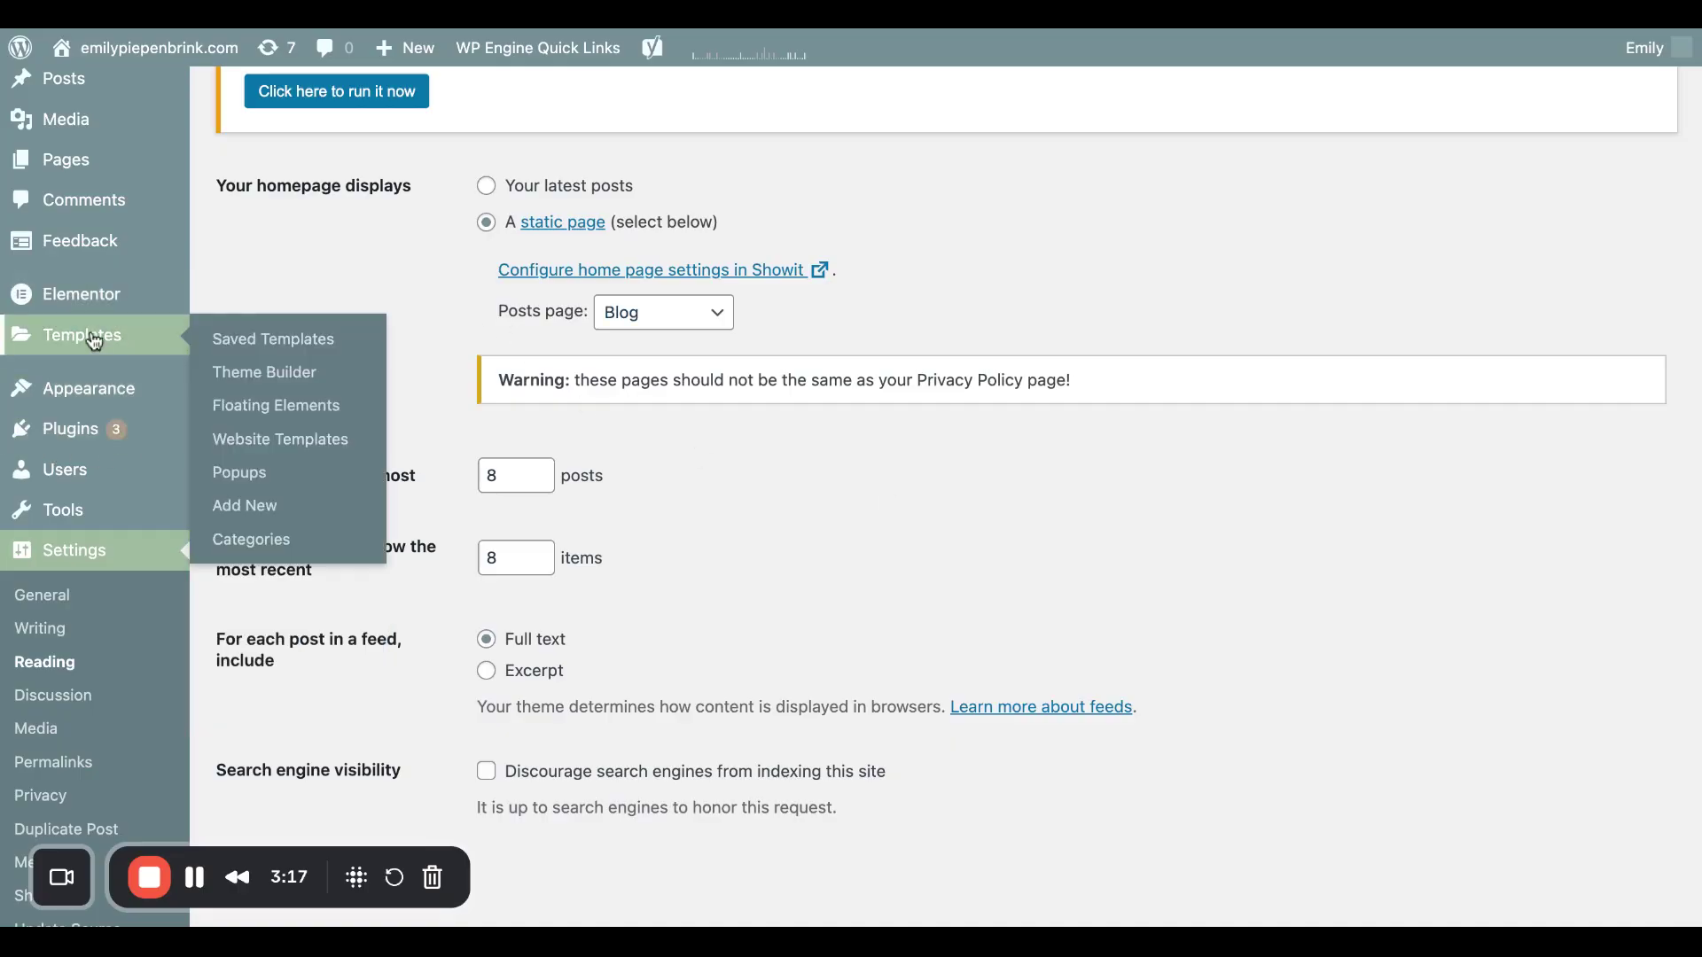
click(60, 435)
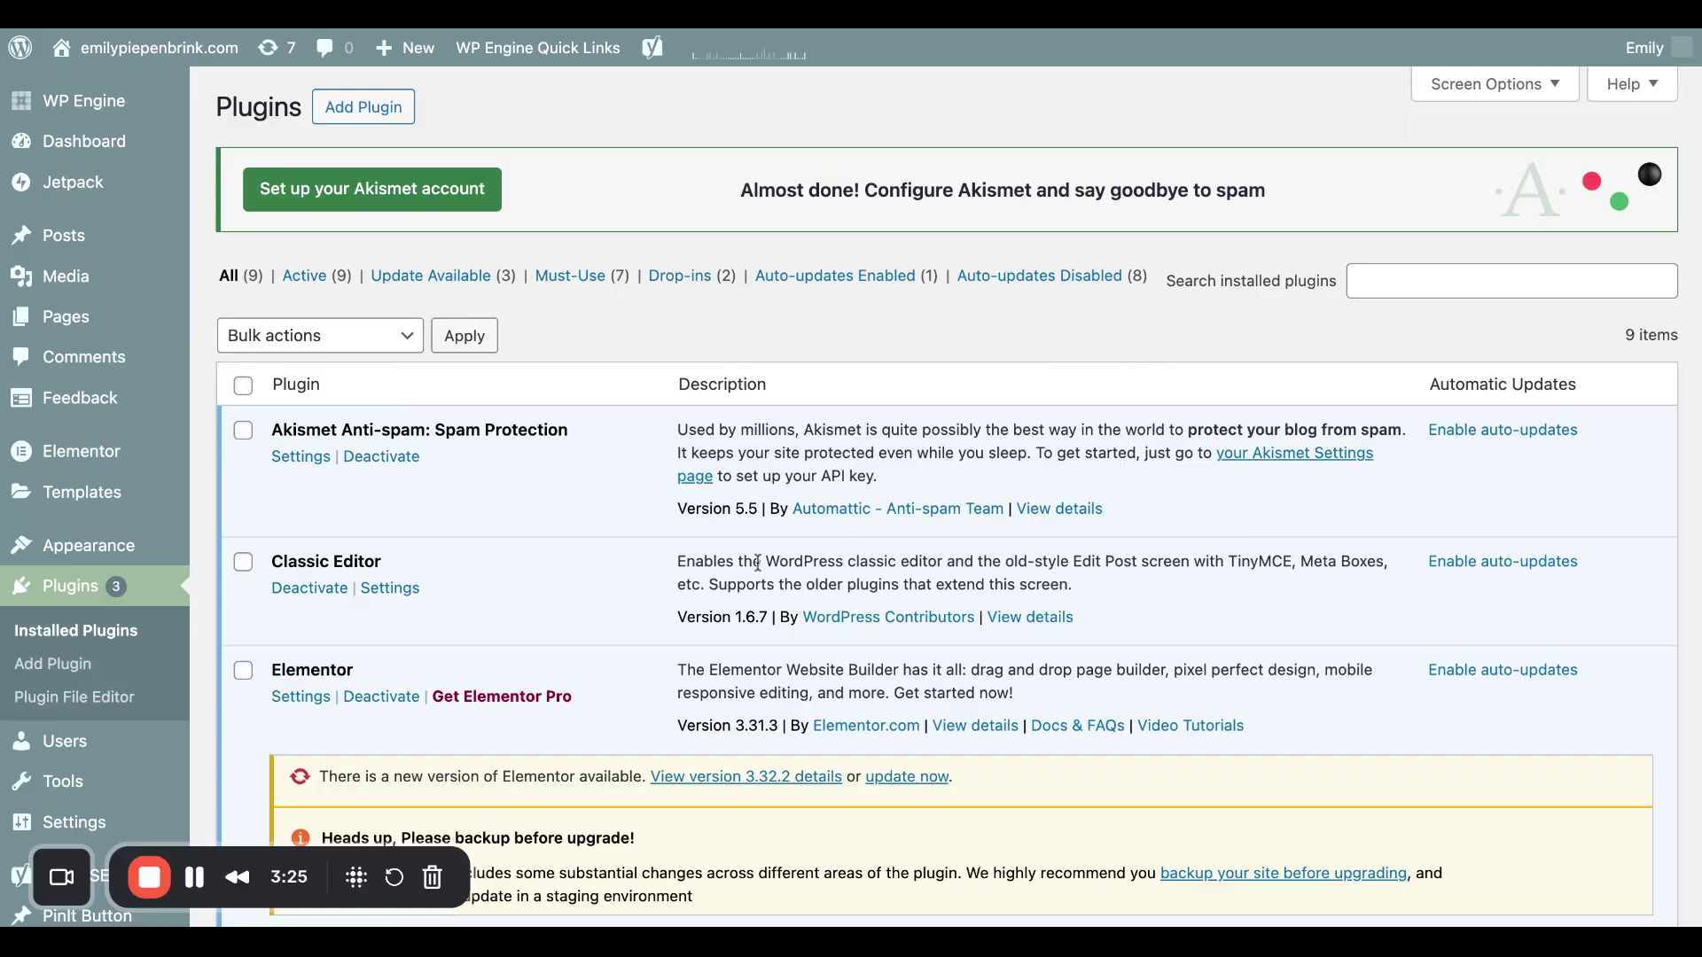
scroll(811, 588, down, 6)
scroll(811, 587, down, 5)
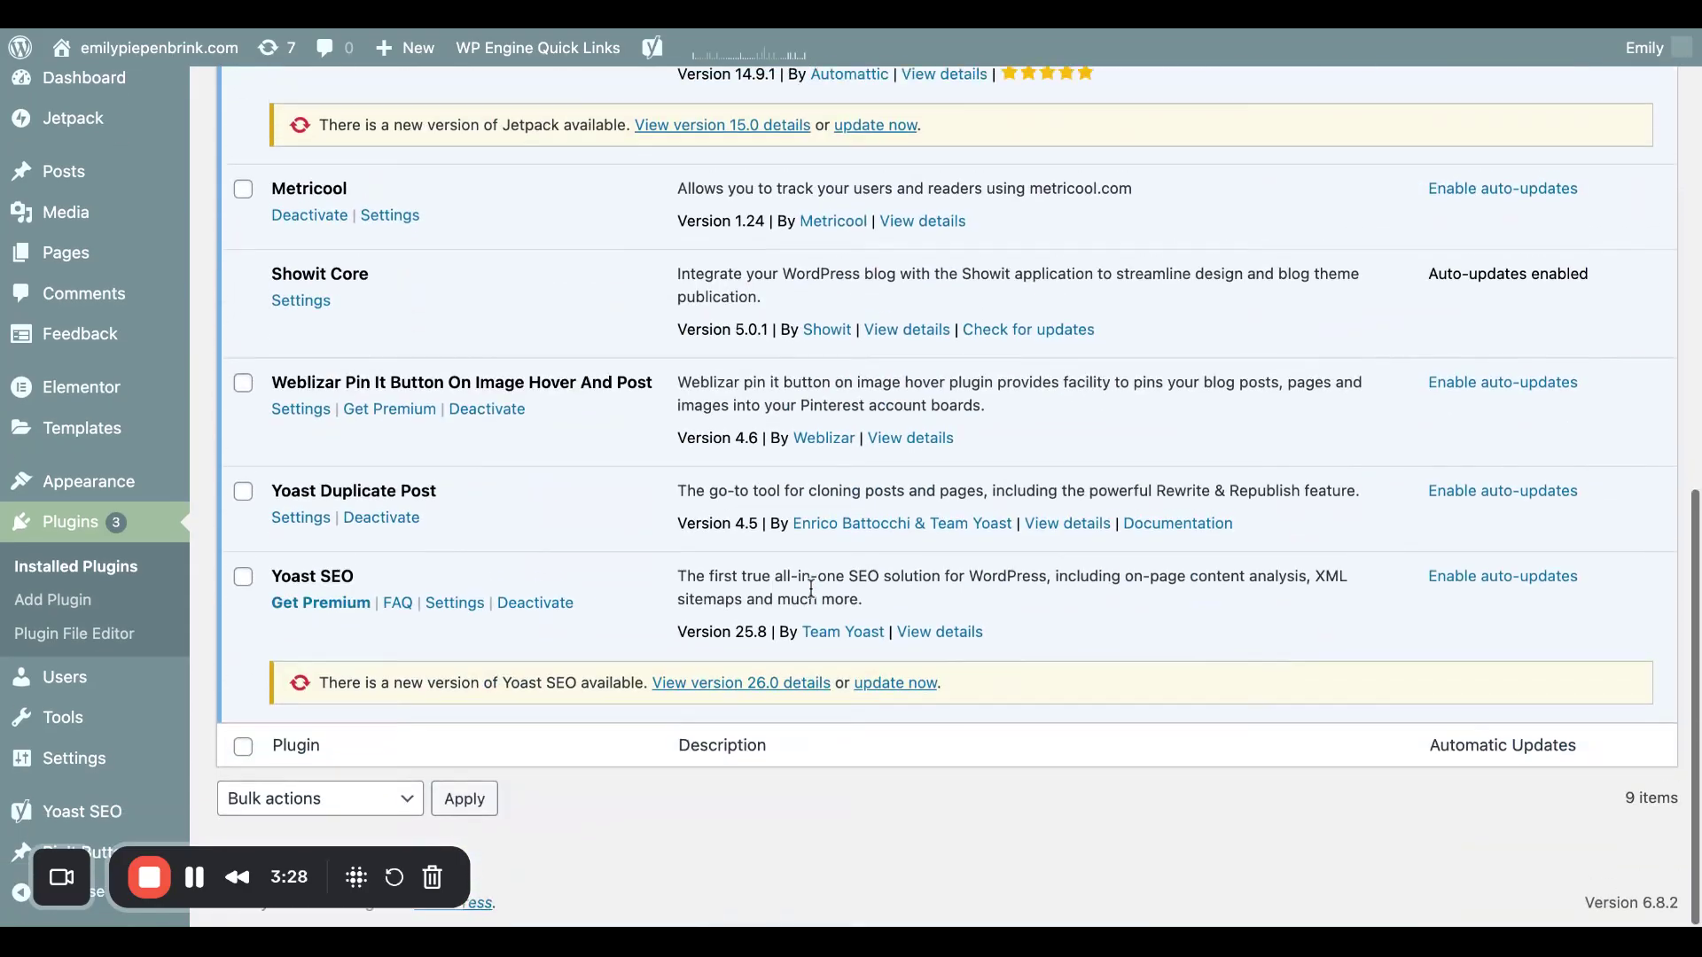
scroll(755, 565, up, 10)
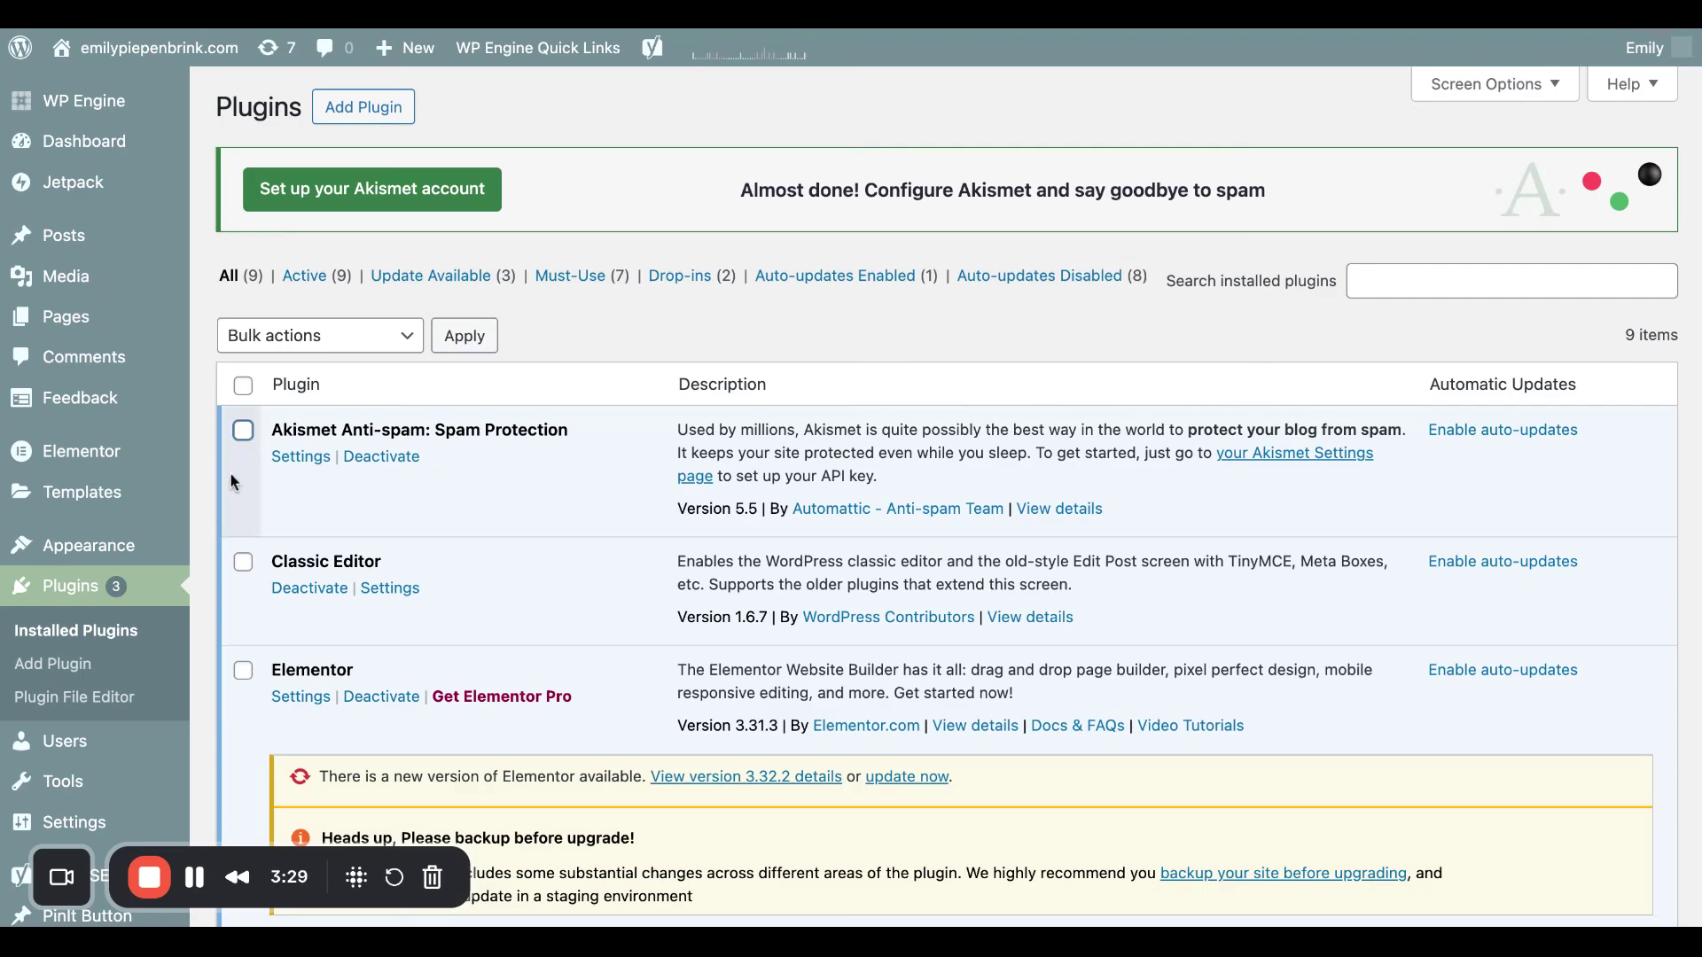
scroll(420, 604, down, 5)
scroll(420, 604, up, 5)
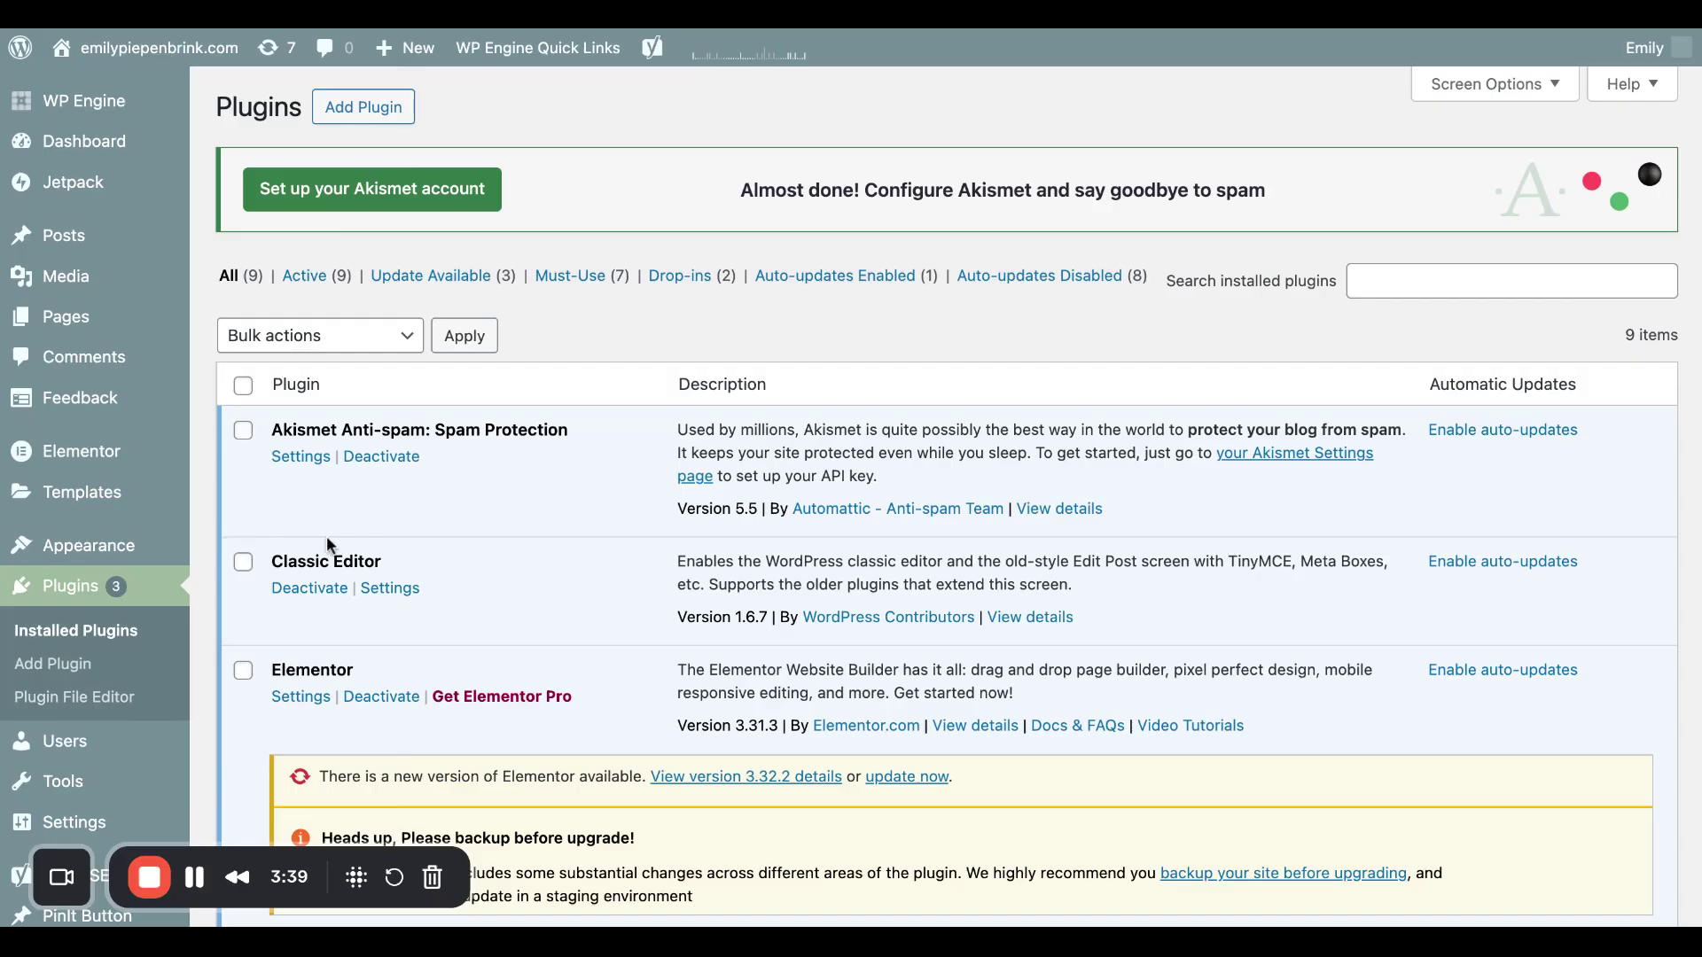
scroll(326, 536, down, 1)
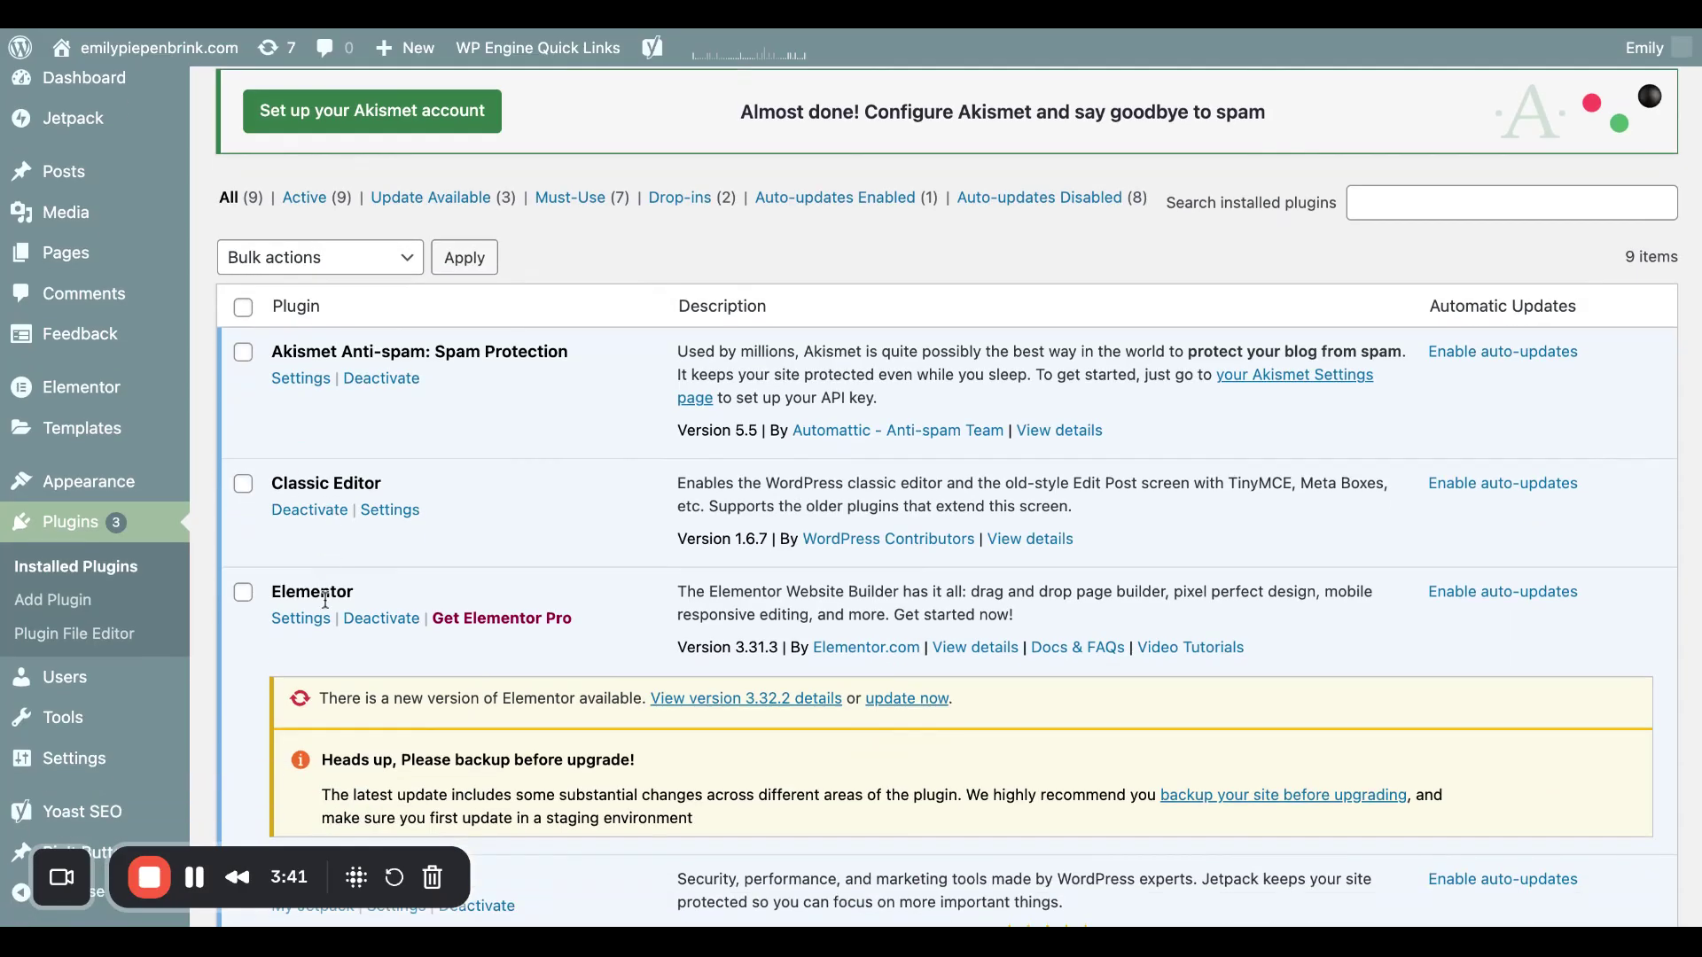
scroll(958, 498, down, 3)
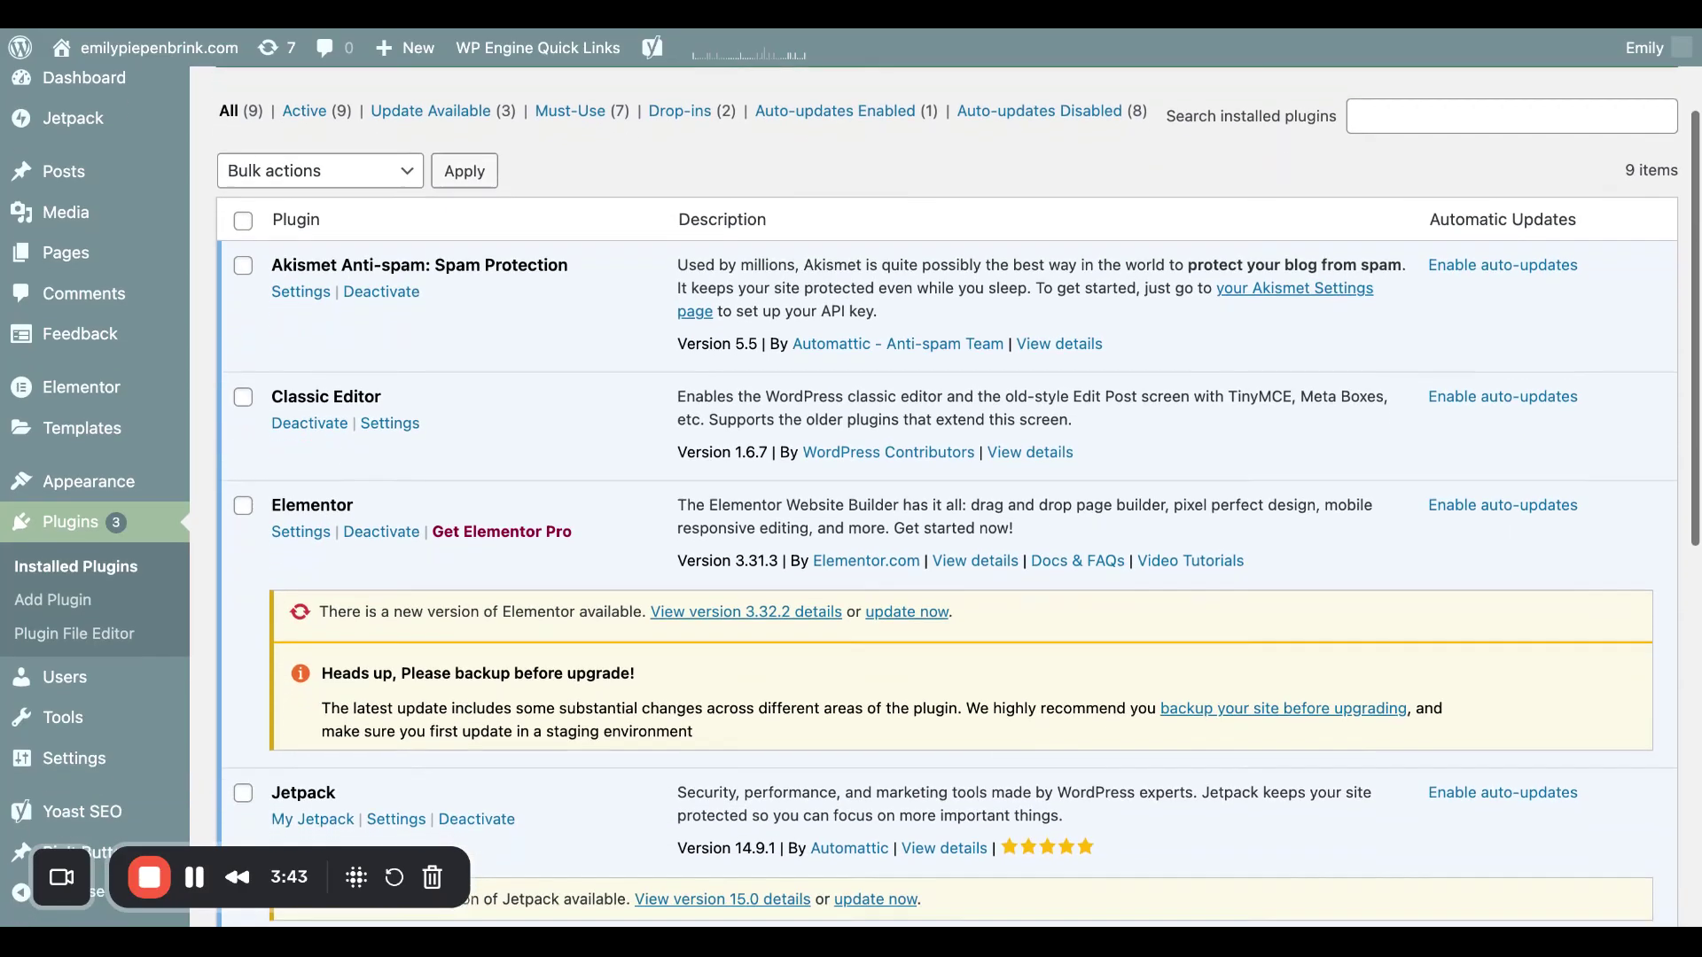
scroll(946, 493, up, 5)
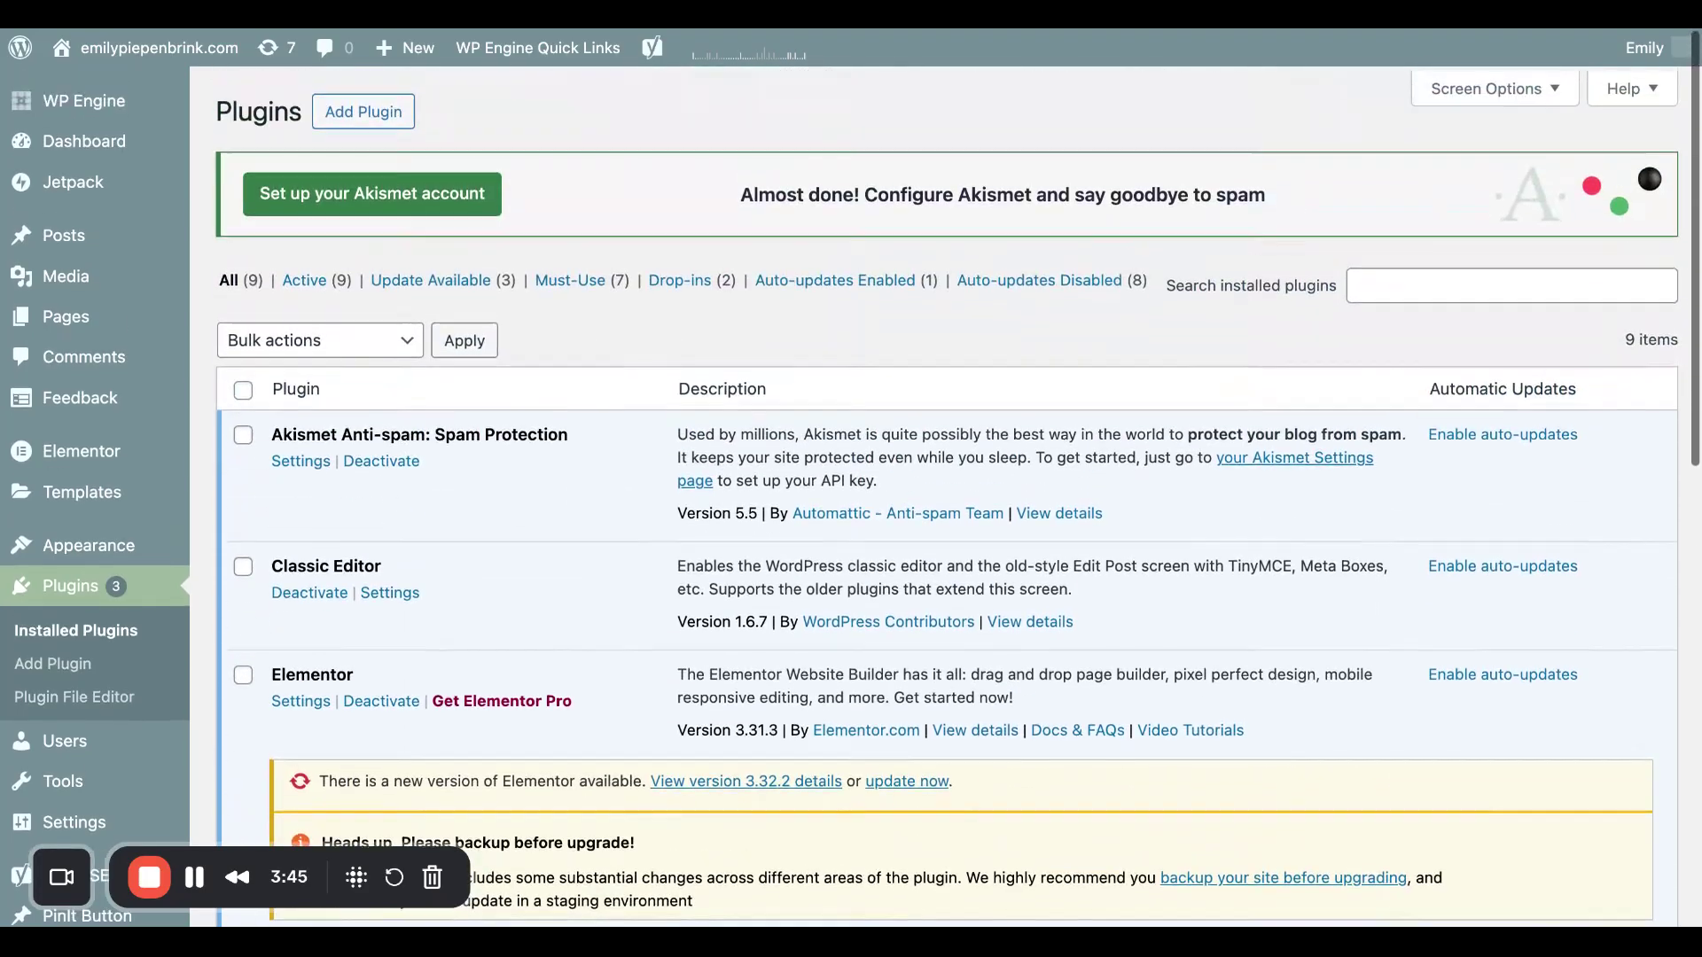
Open the list of all posts and start a new blank post
mouse_move(94, 487)
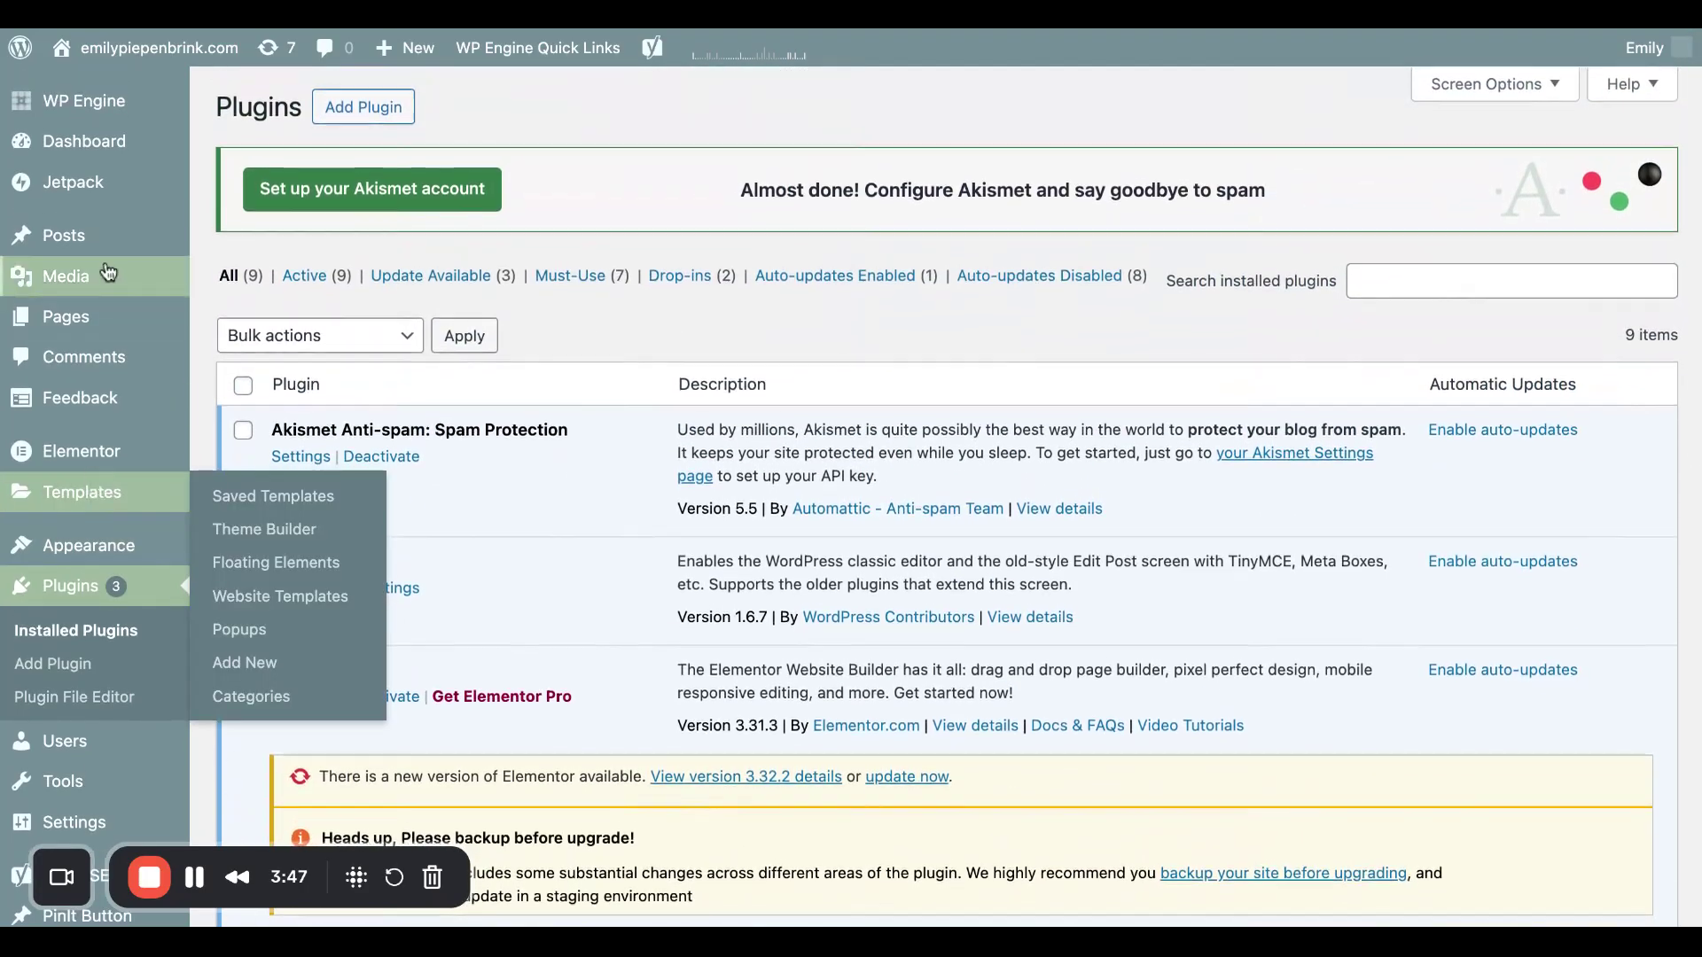
mouse_move(107, 269)
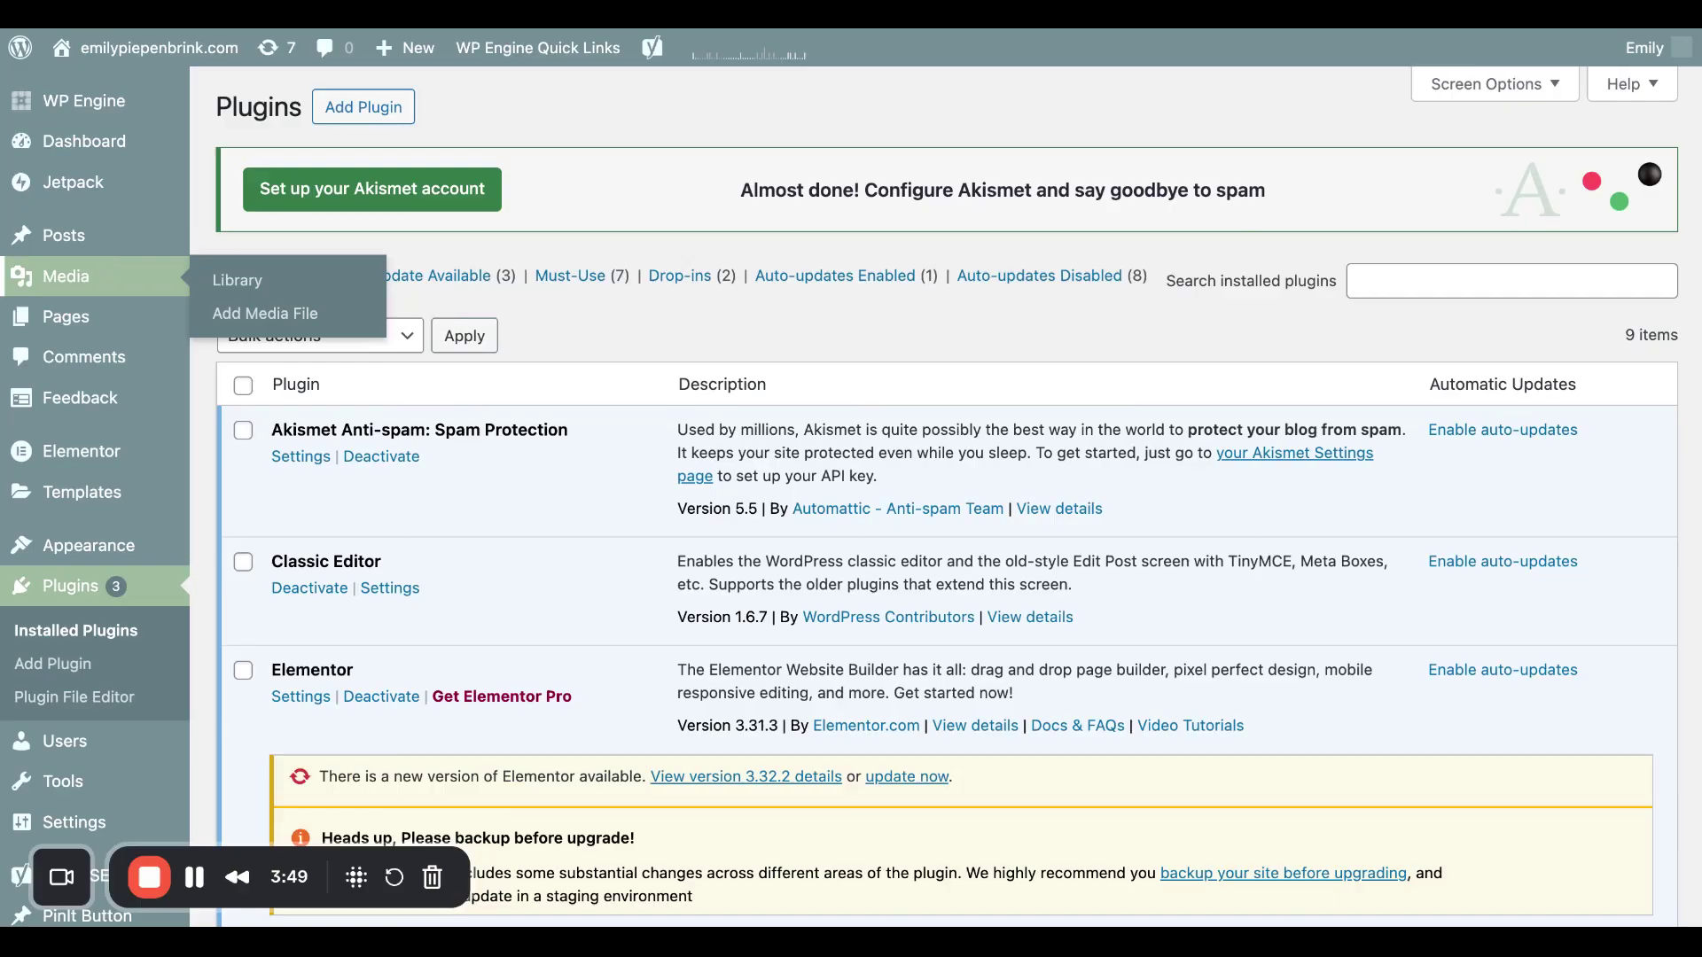
mouse_move(58, 244)
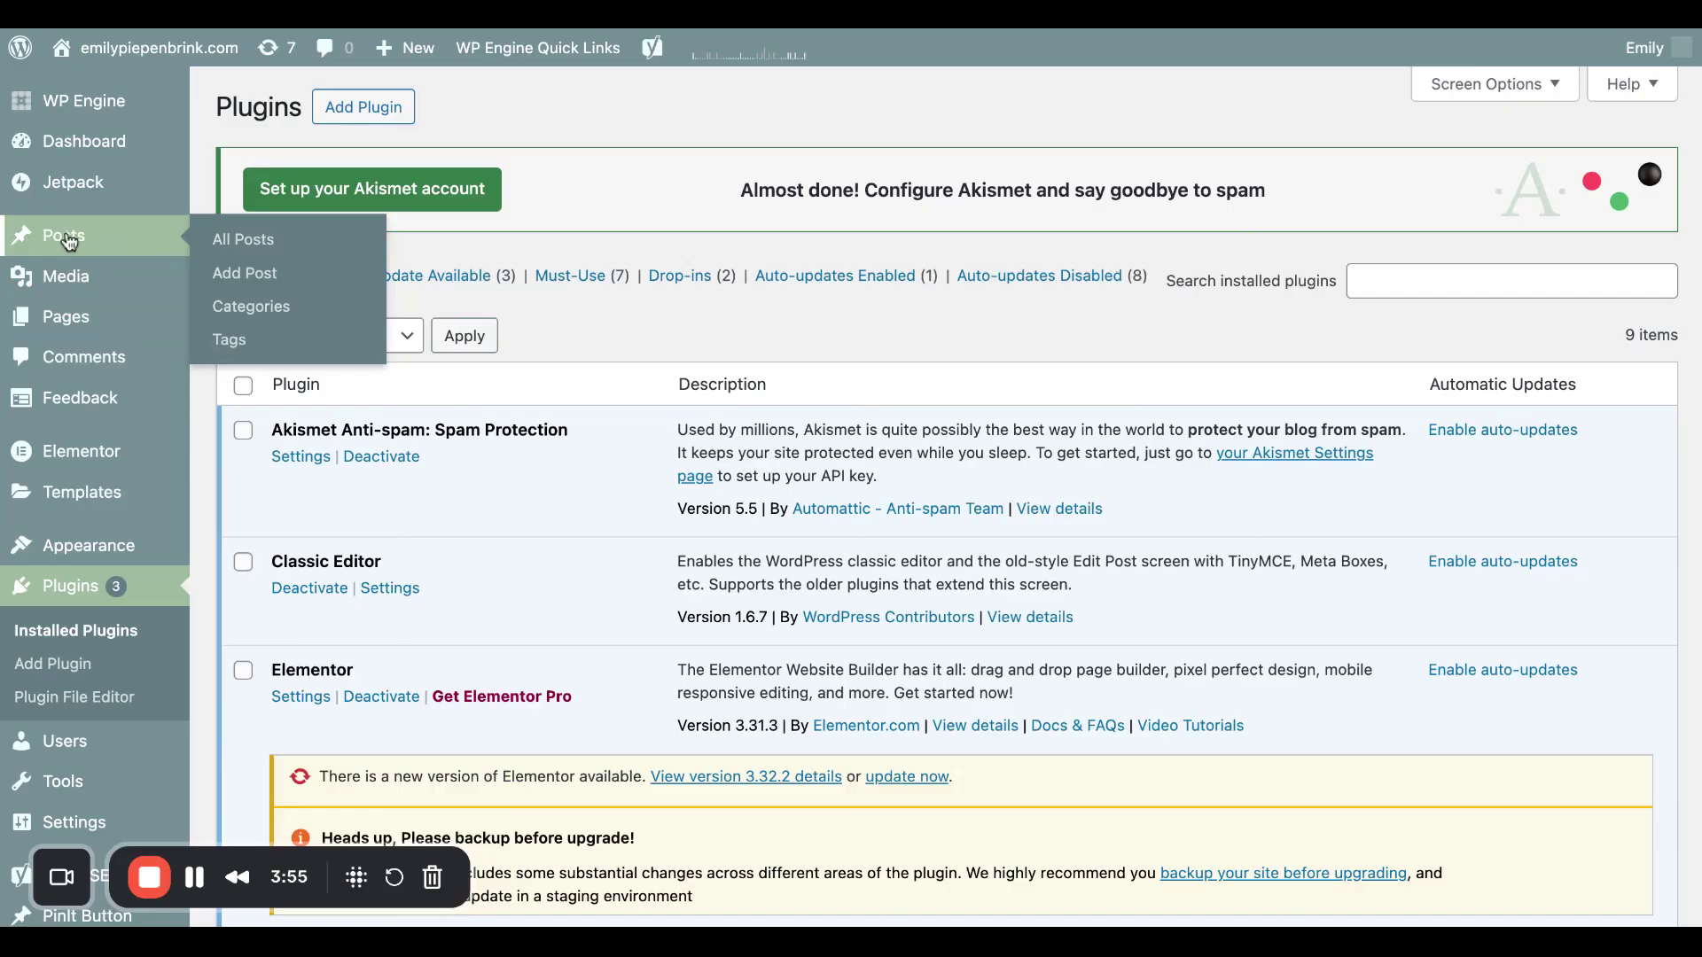
click(59, 236)
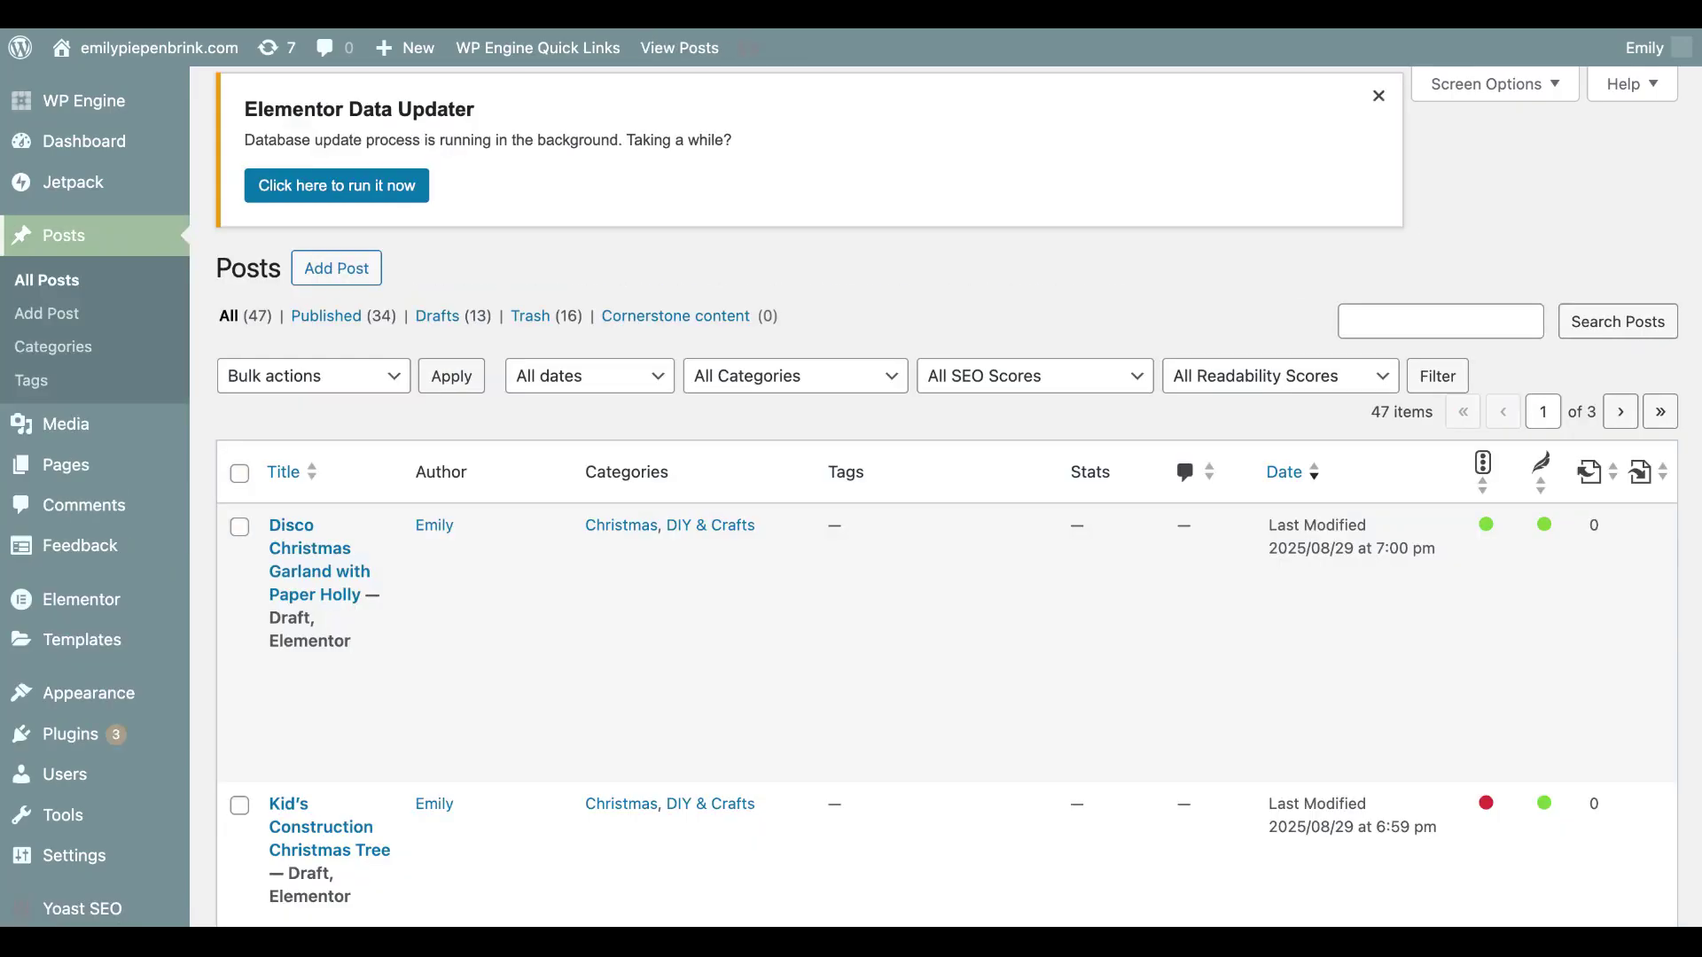
click(357, 115)
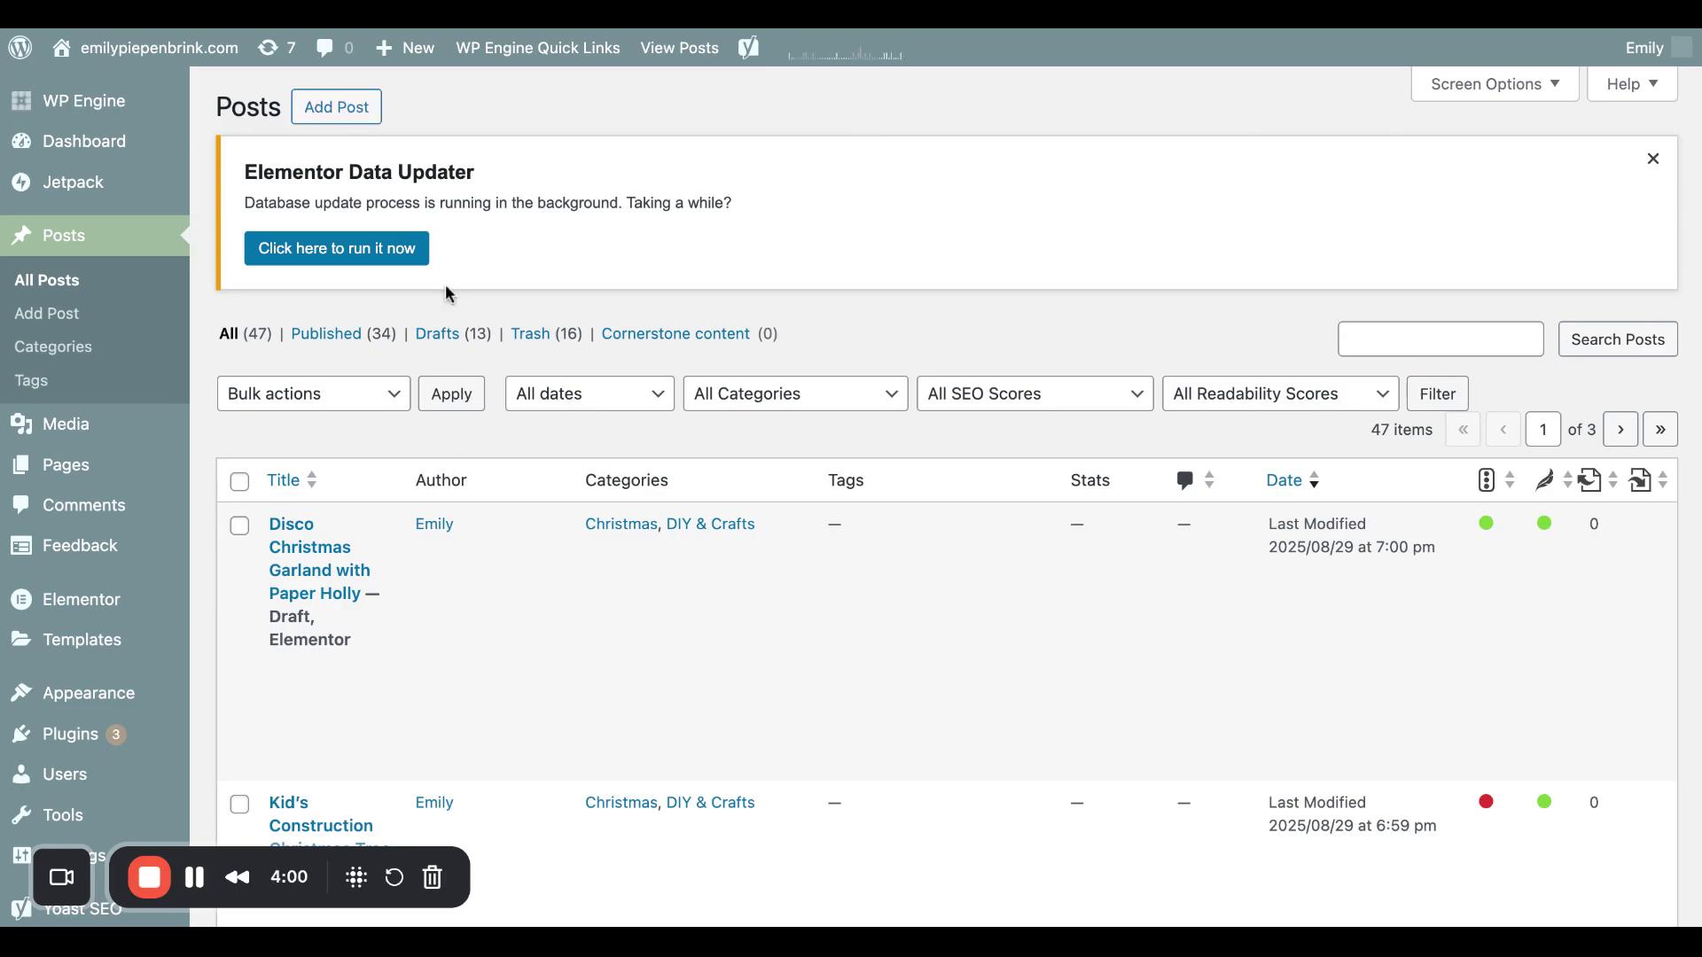
click(365, 115)
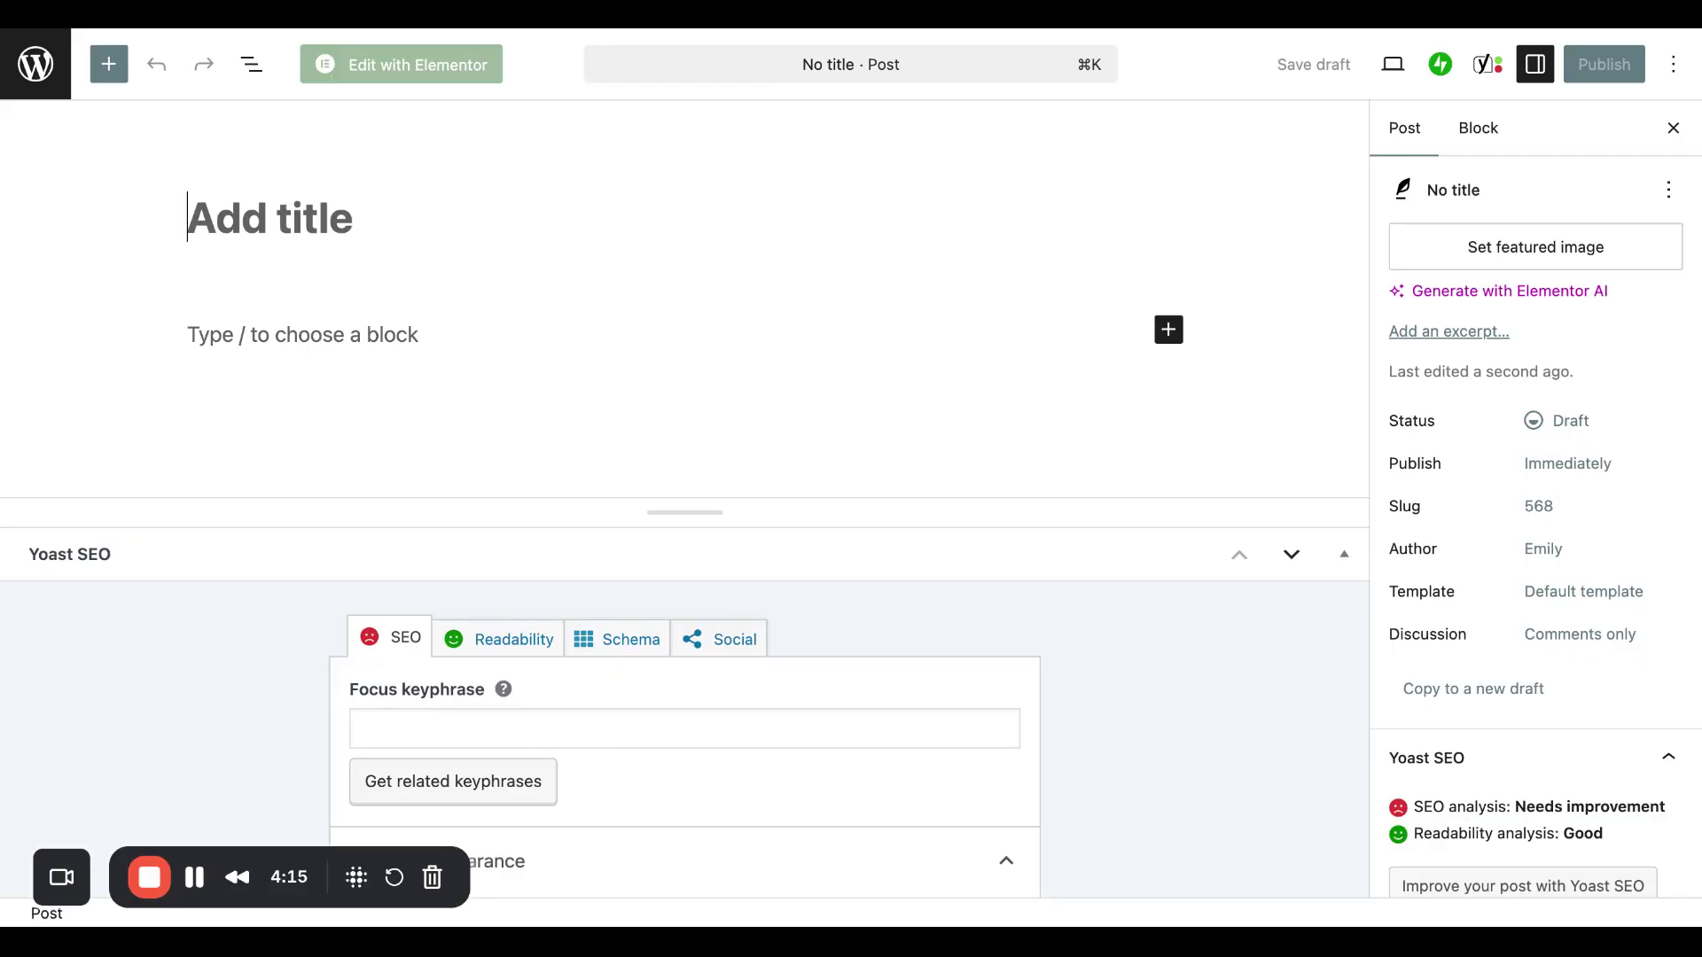
Title the new post "My New Blog Title Here"
text(My Be)
key(BackSpace)
key(BackSpace)
text(New )
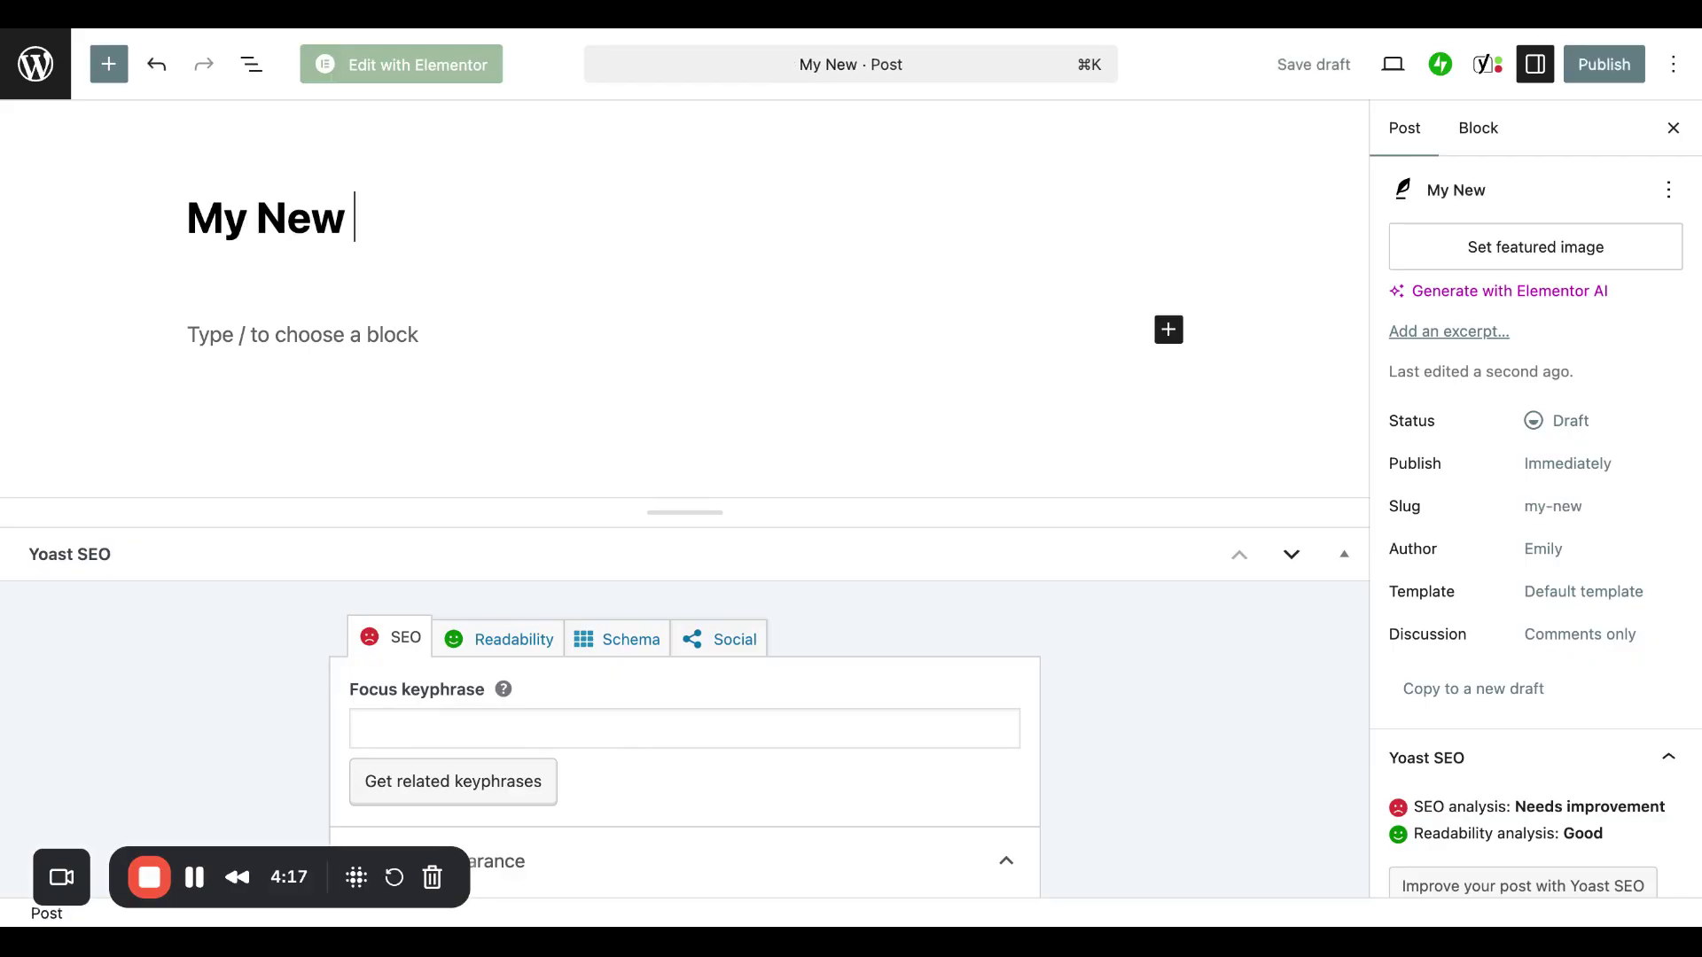
text(Blog Title Here)
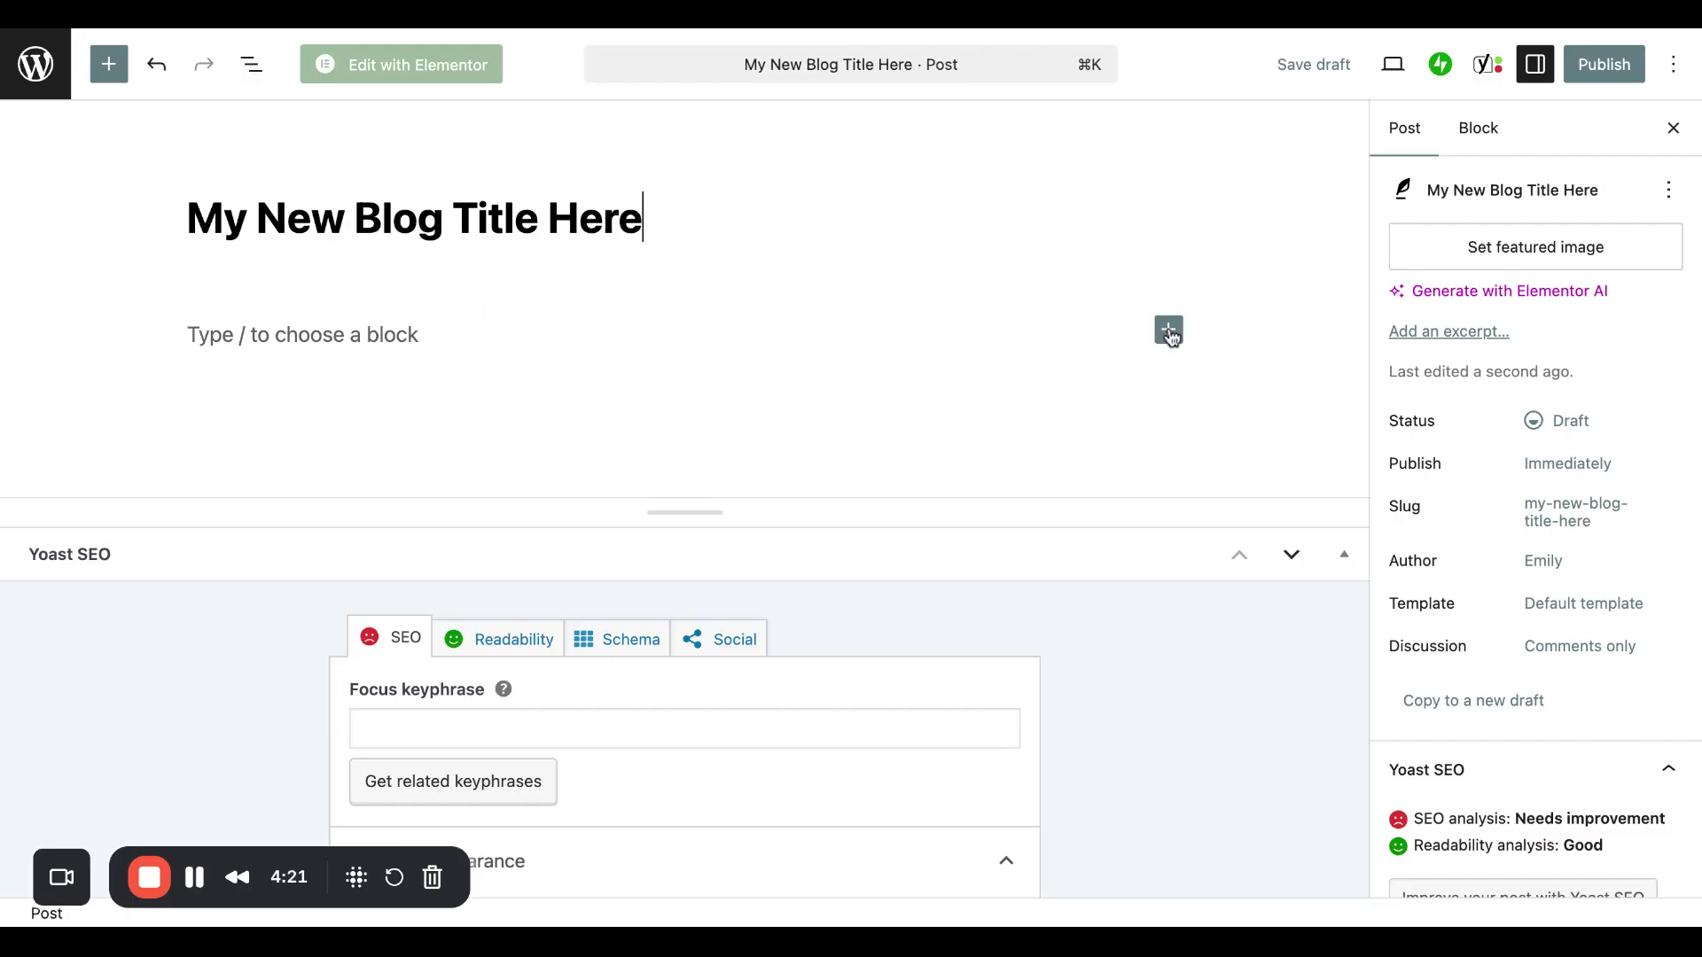
Insert an Image block below the title and view the media library as its image source without choosing a picture
click(1168, 332)
click(1362, 496)
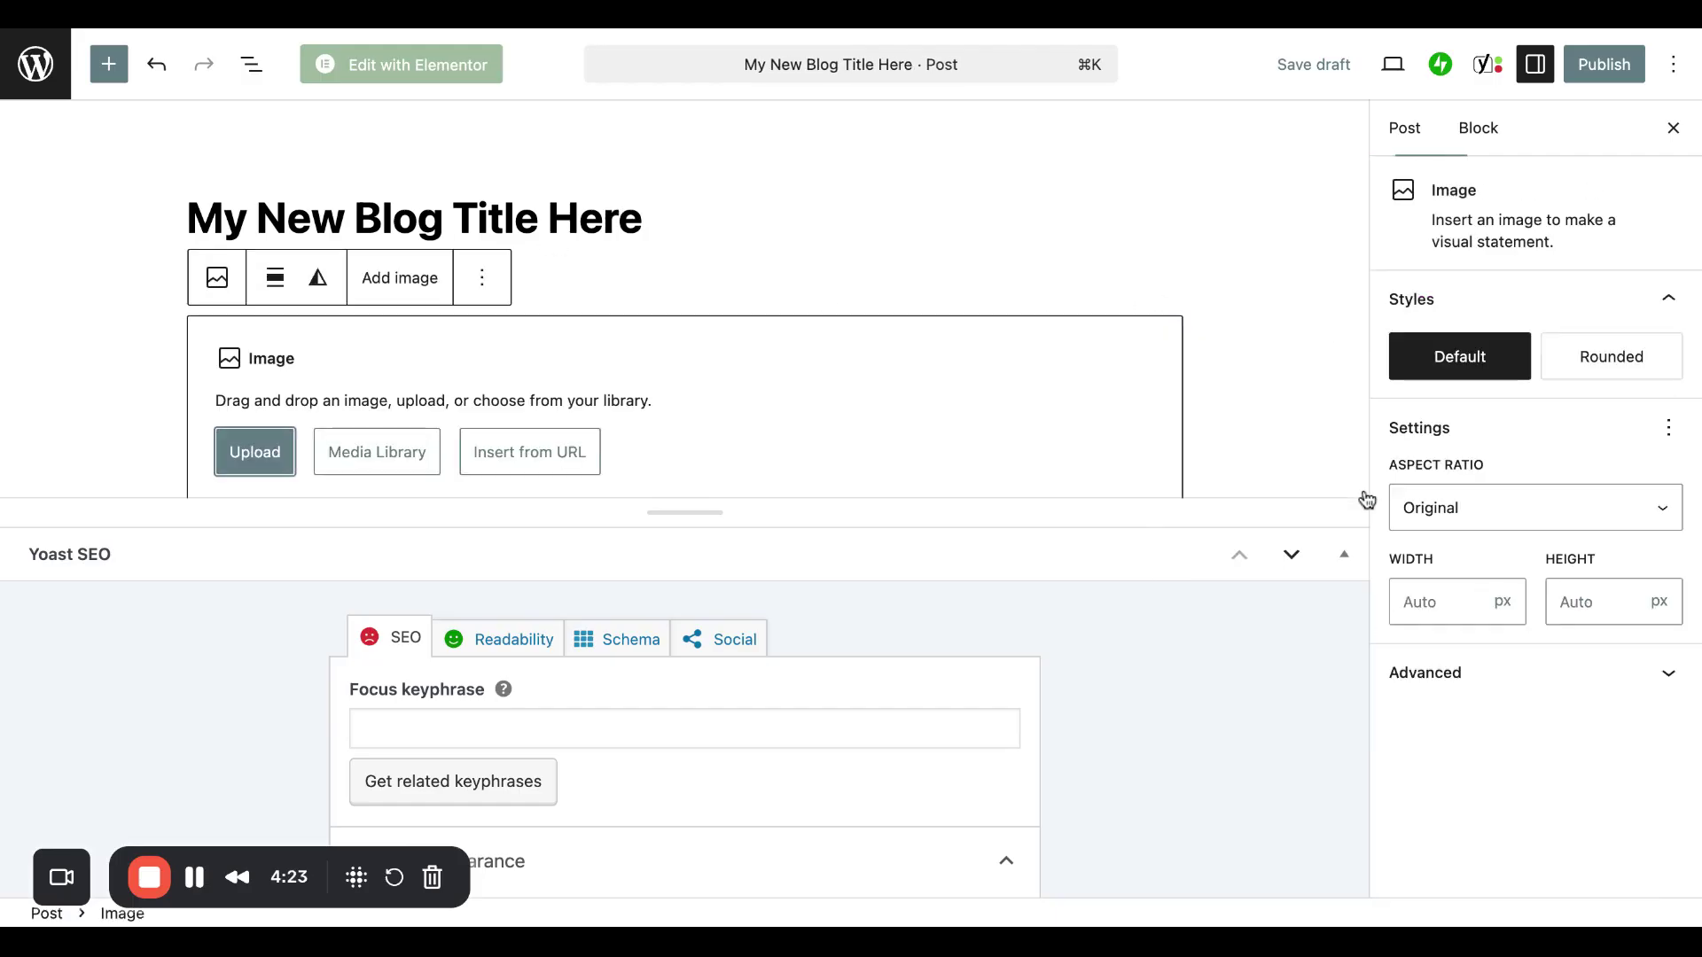
scroll(748, 393, down, 3)
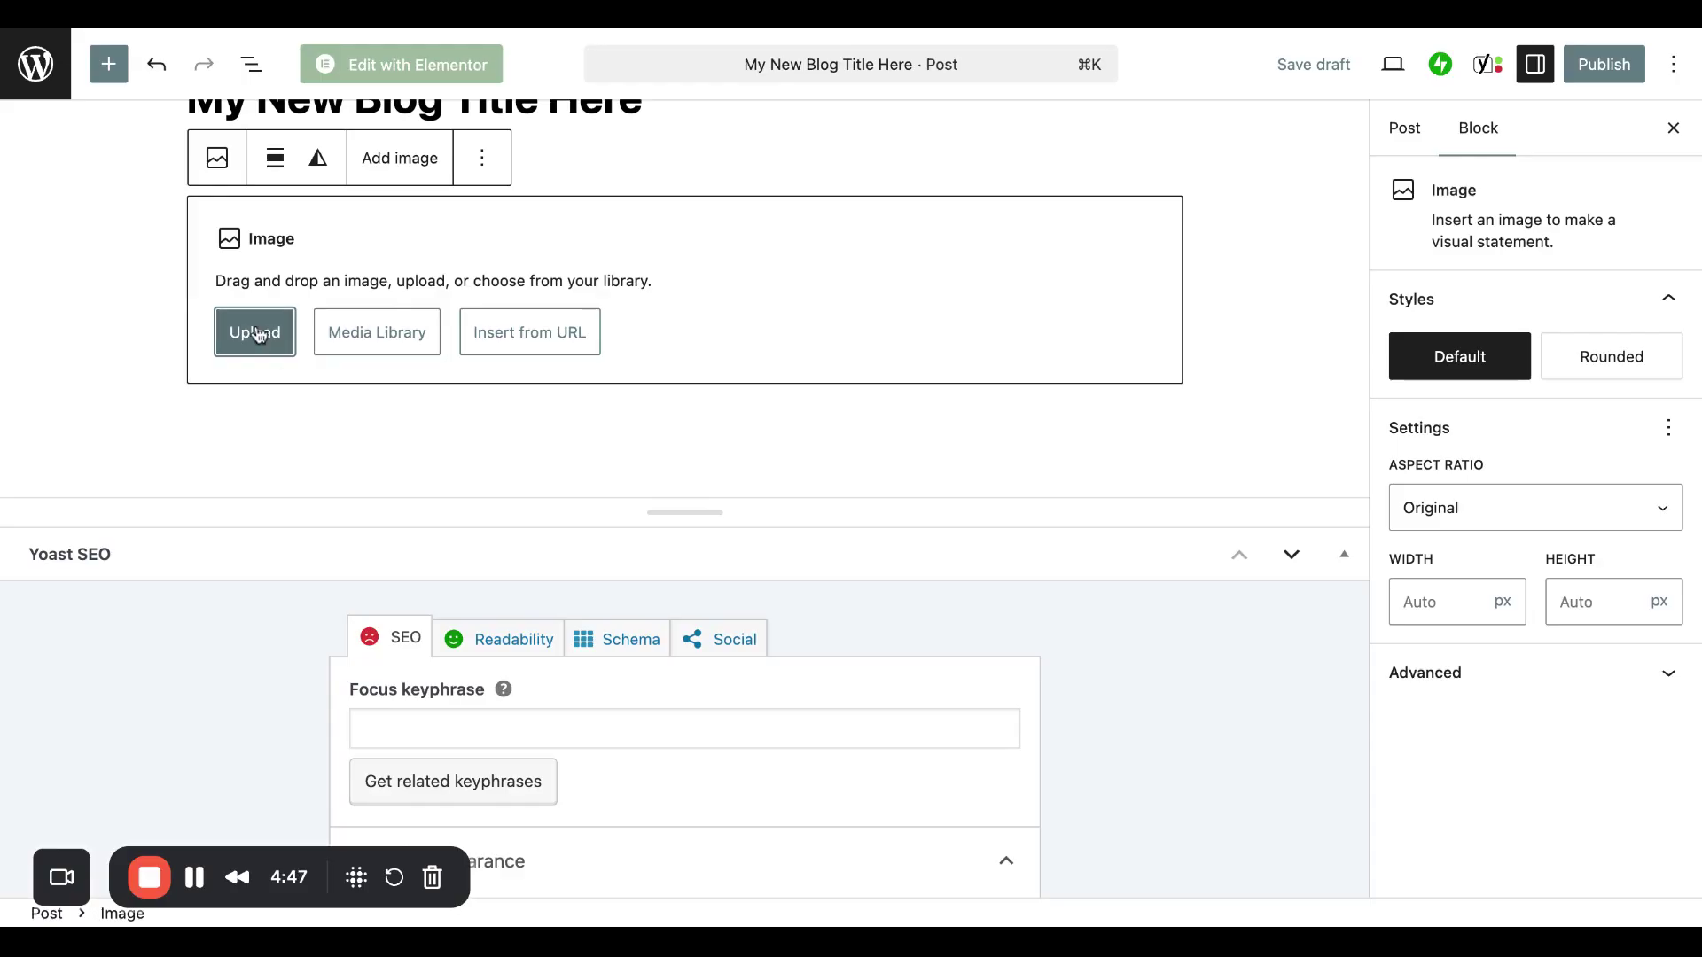
click(343, 389)
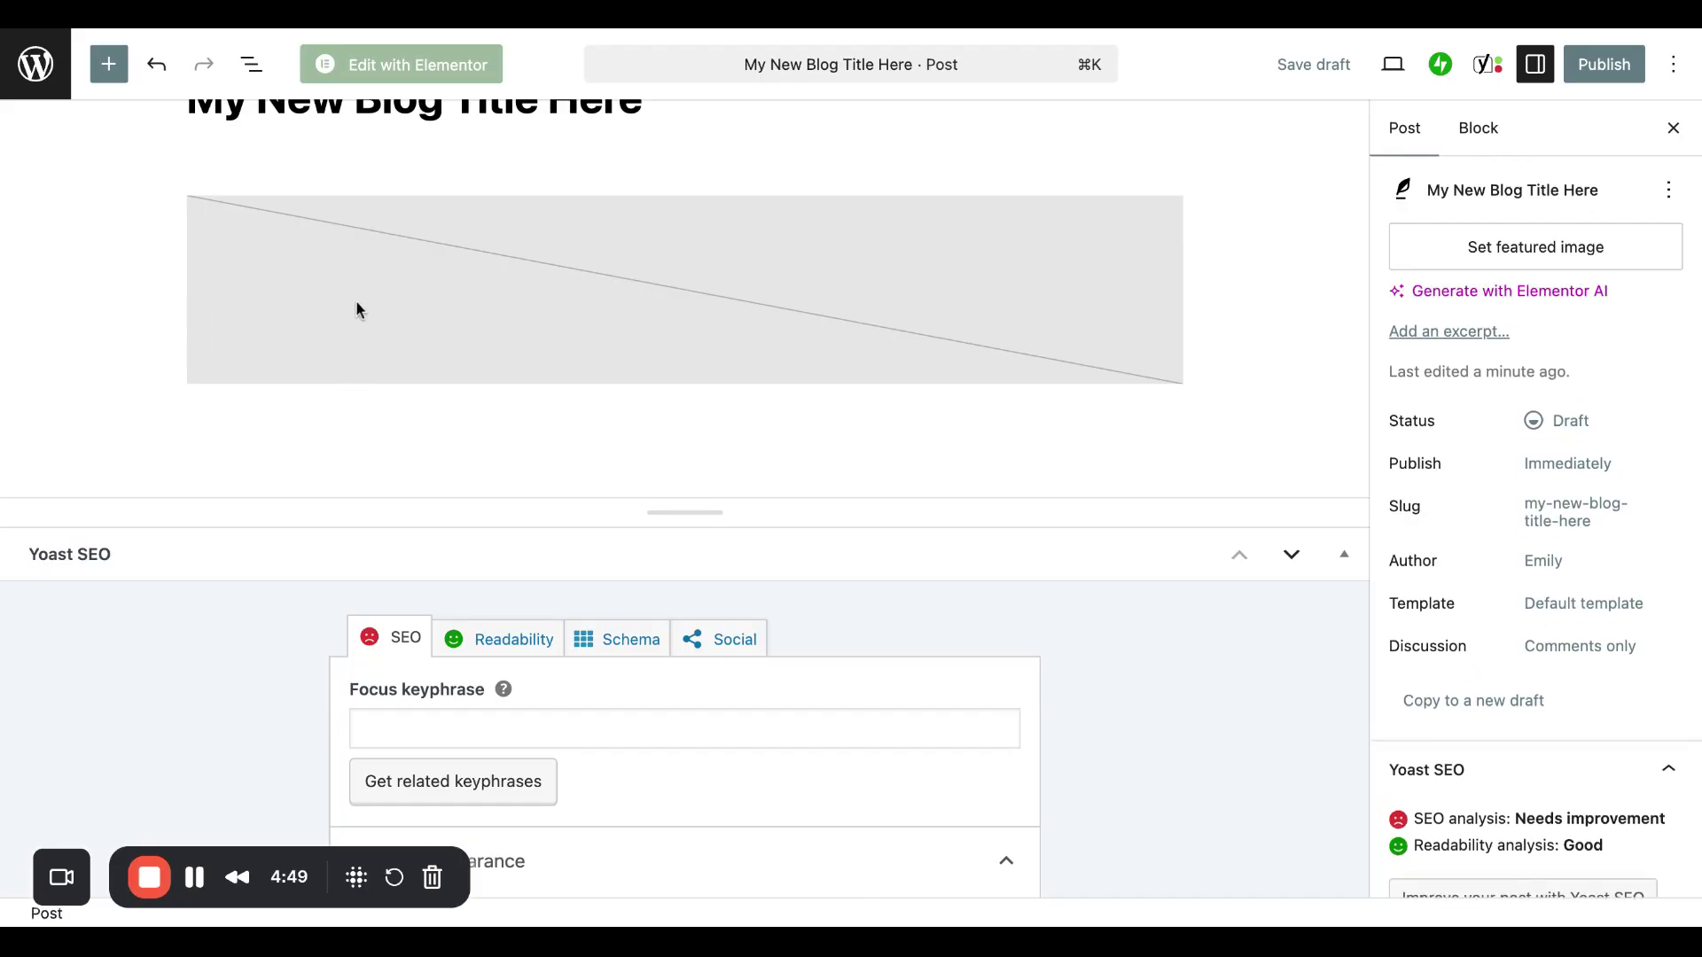
scroll(1206, 390, up, 2)
click(1050, 408)
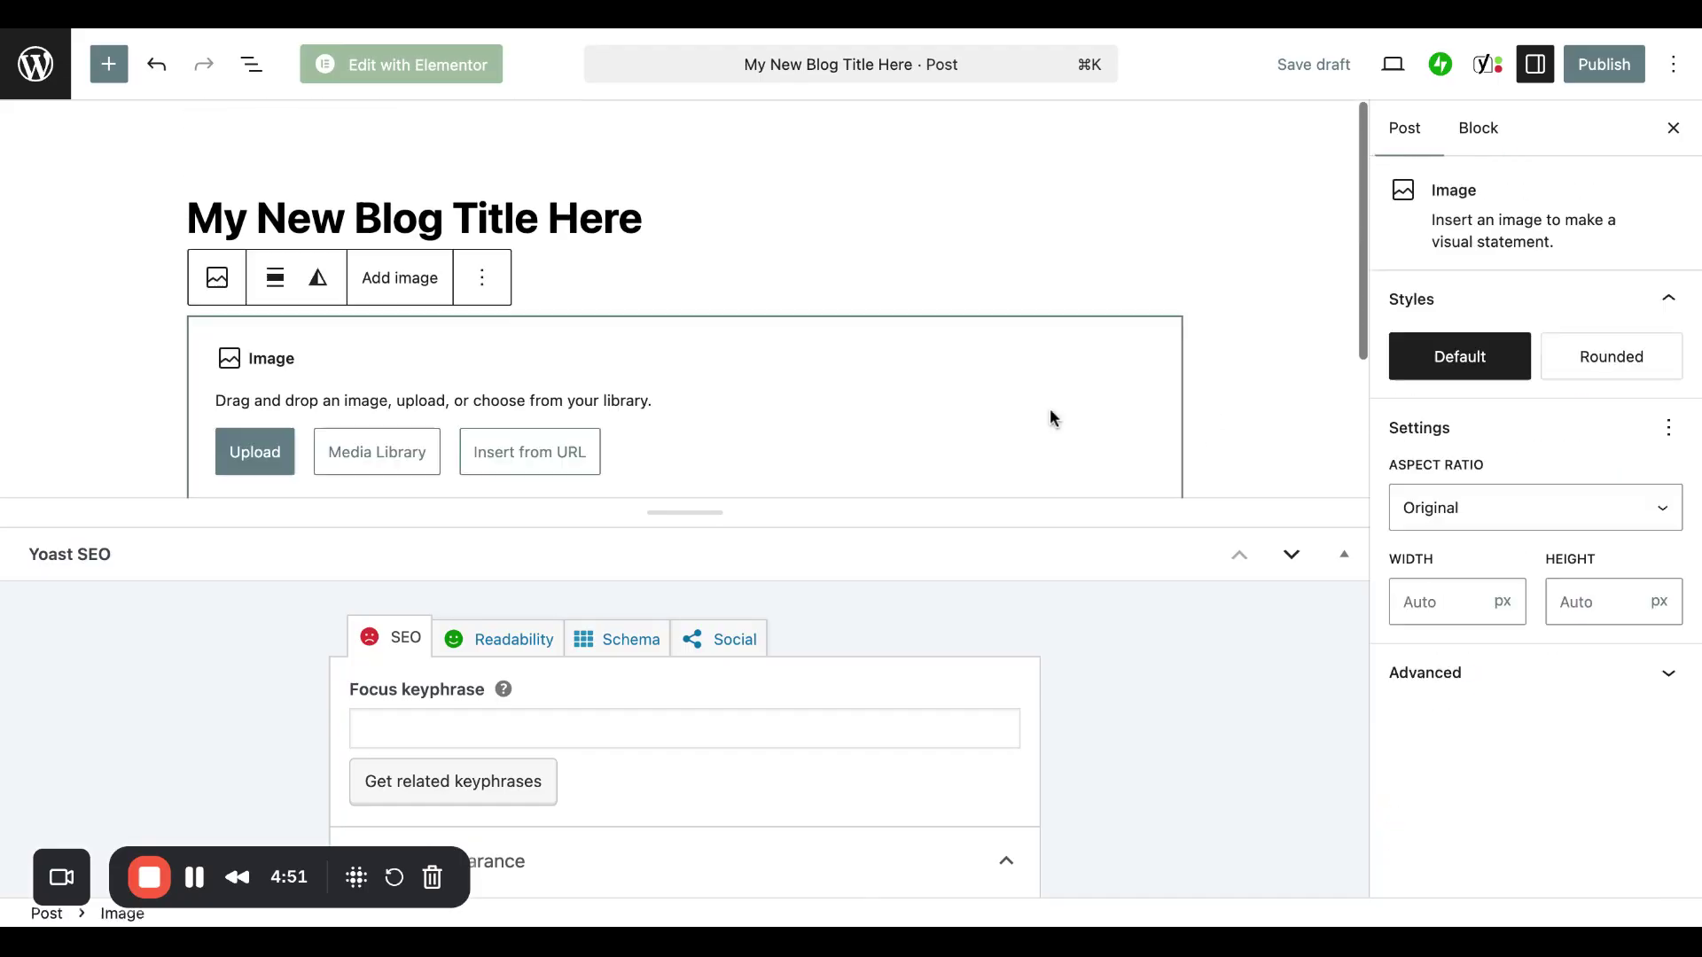
scroll(798, 373, down, 2)
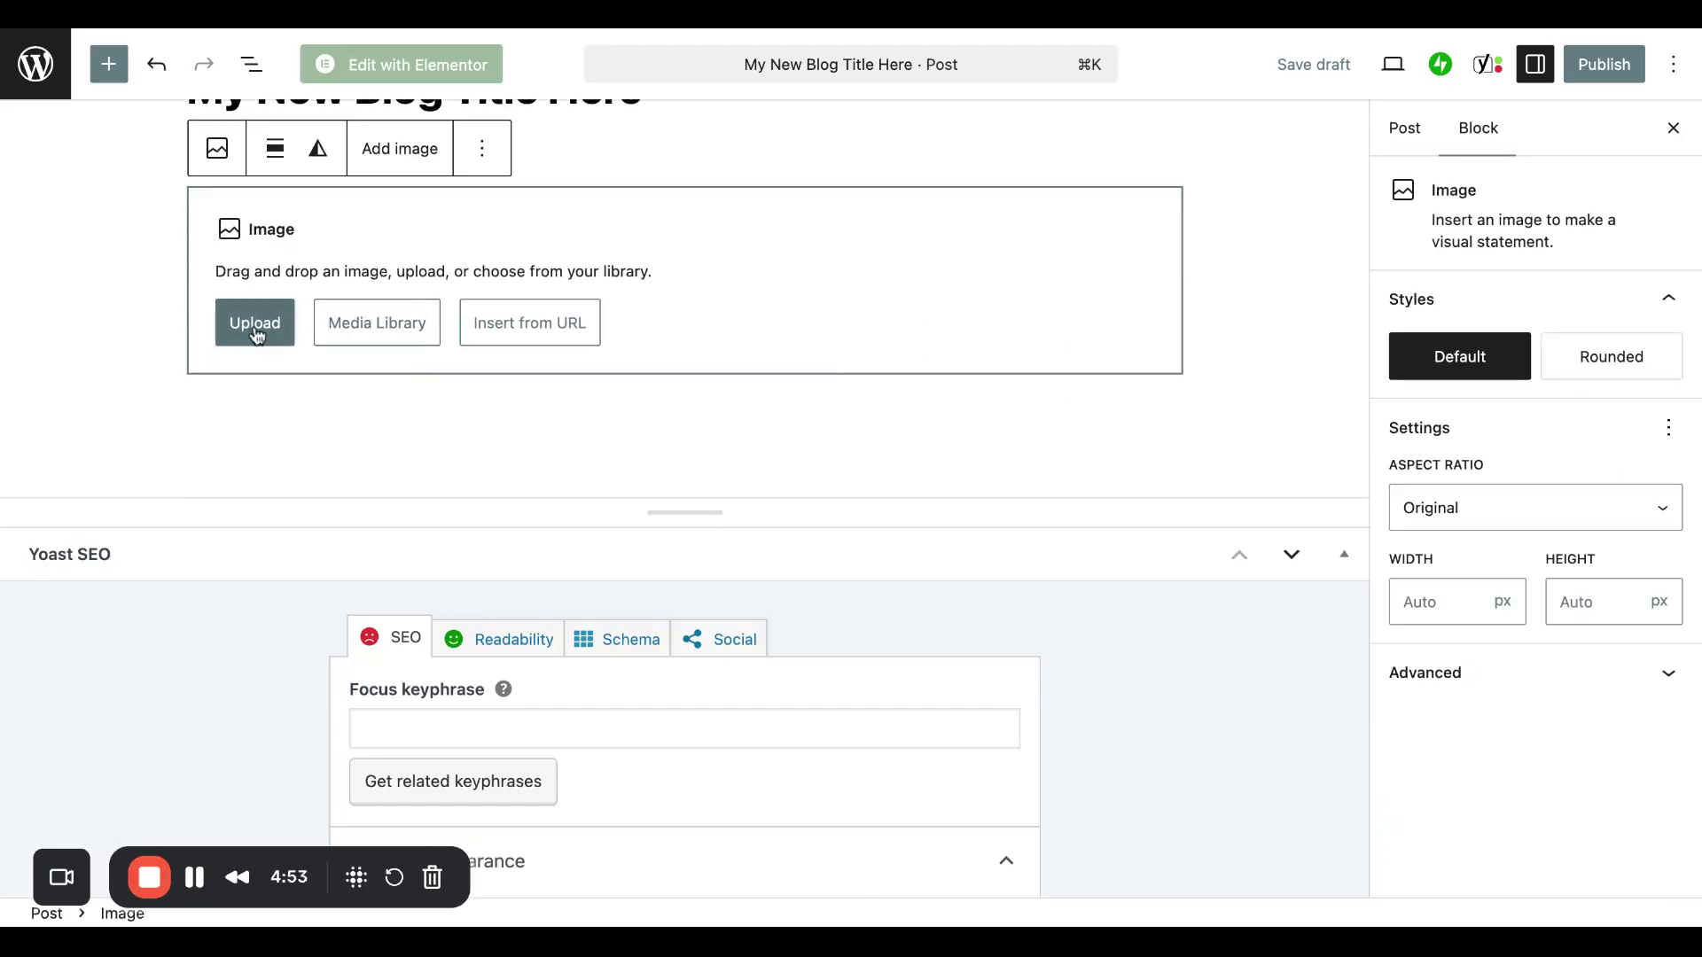
click(376, 324)
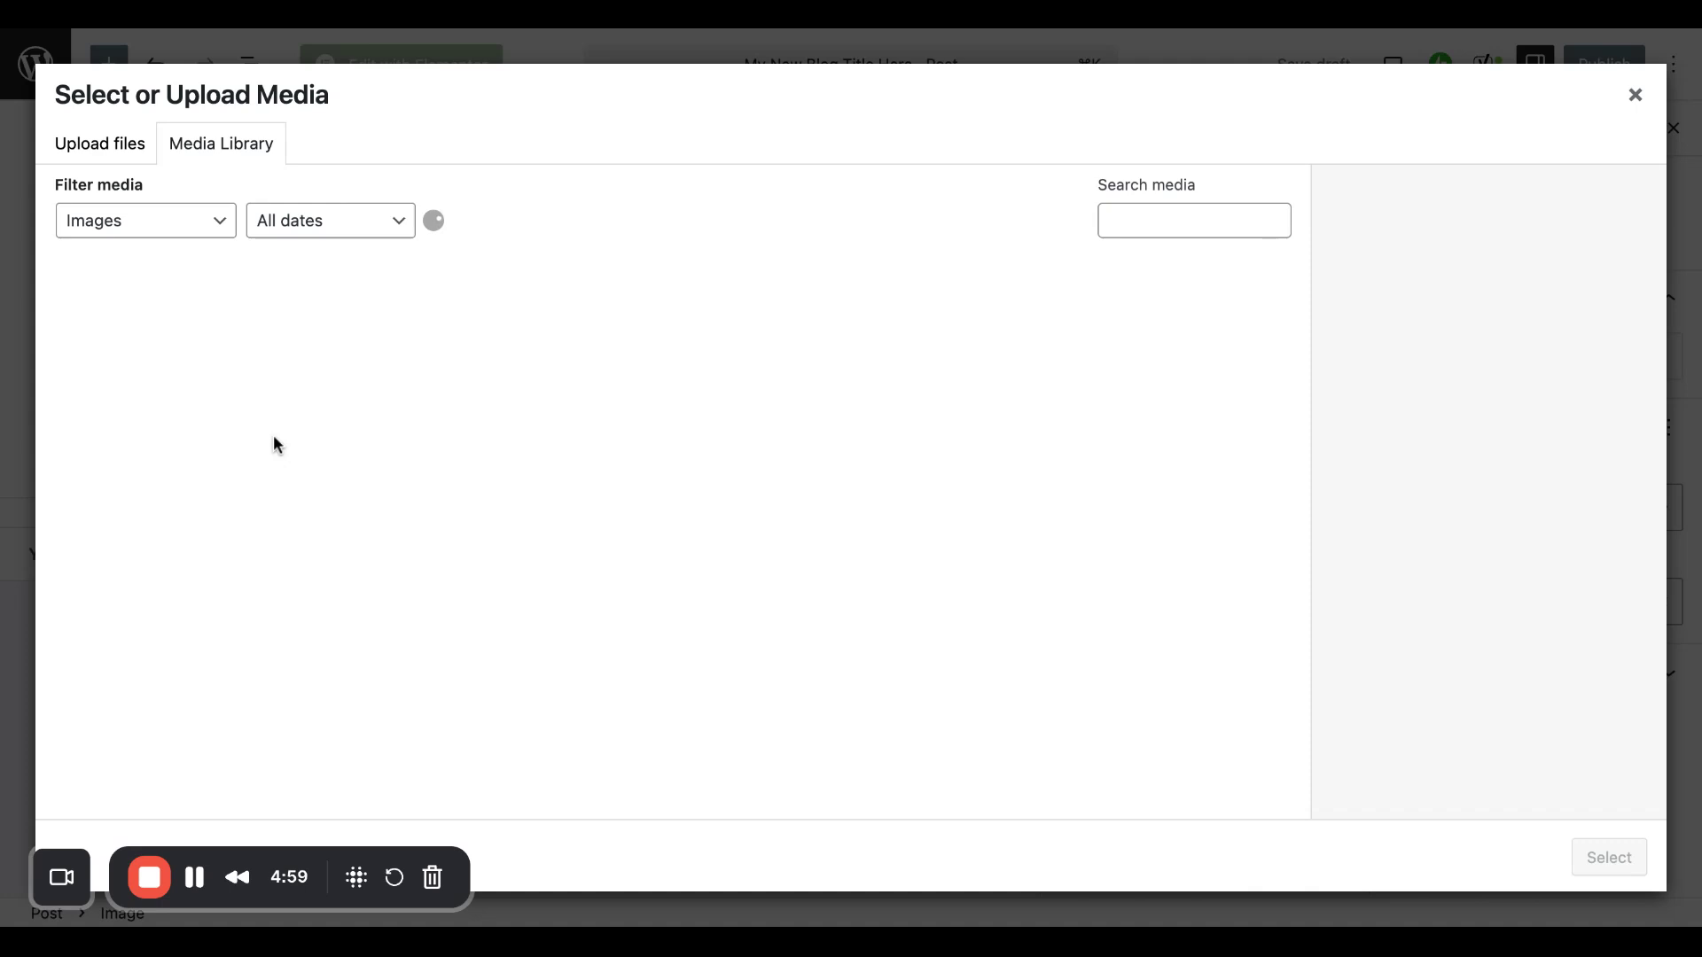
click(1635, 95)
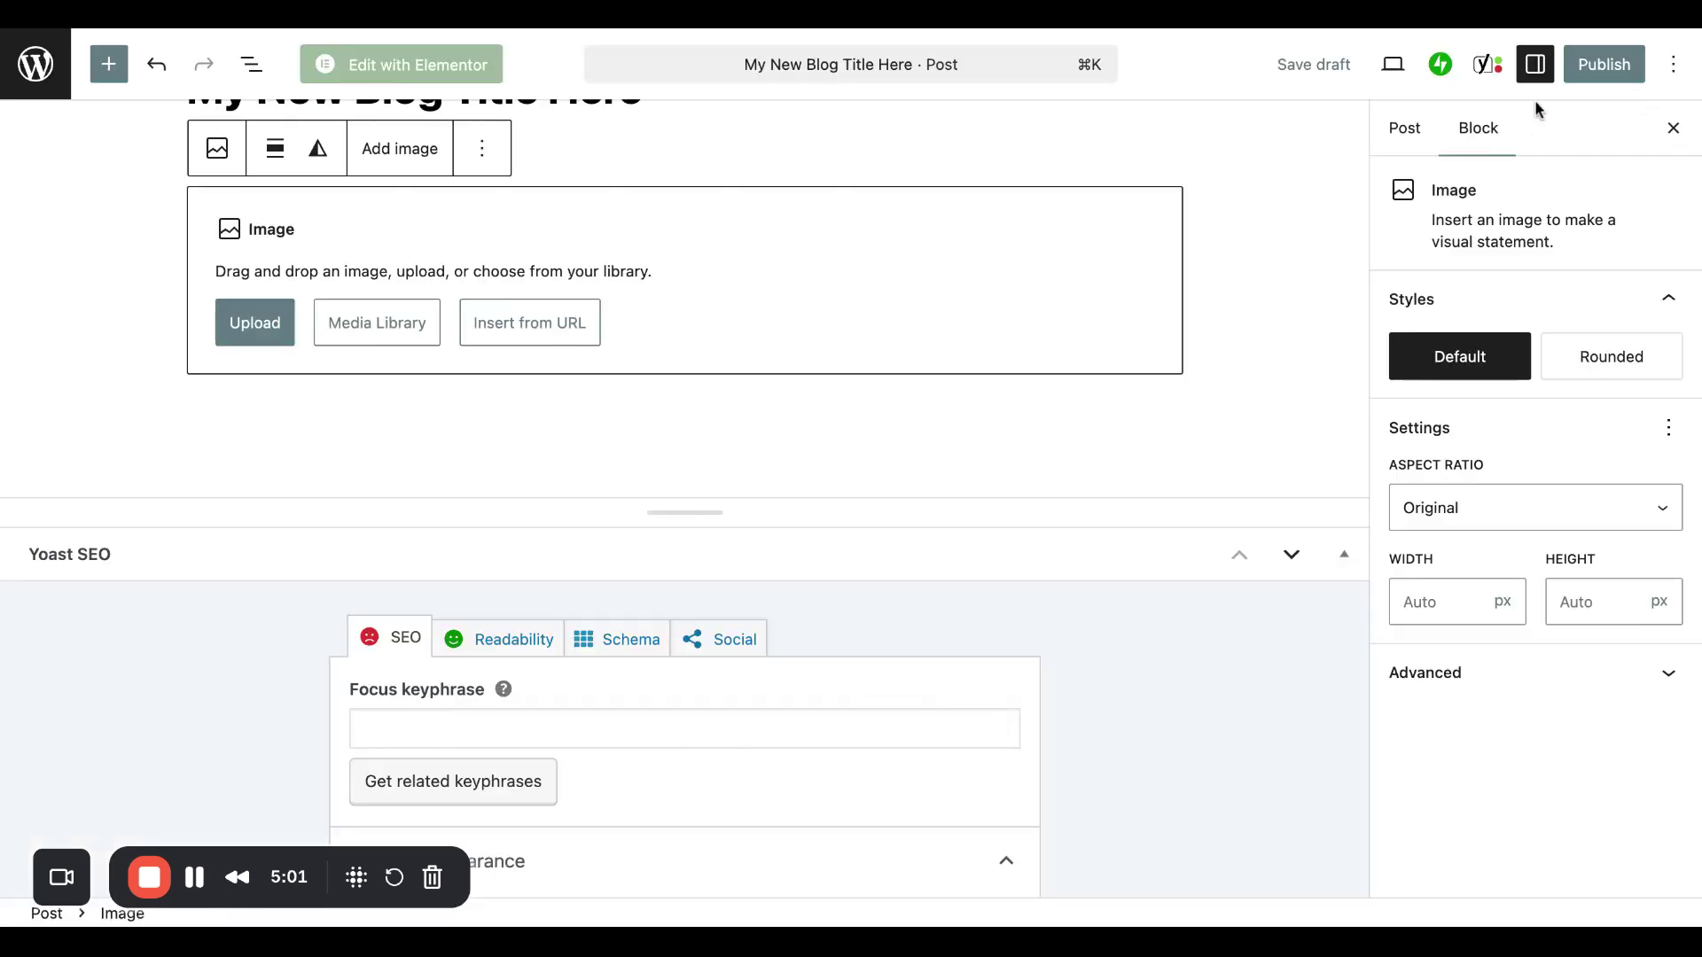
Delete the empty Image block from the post
scroll(586, 270, up, 3)
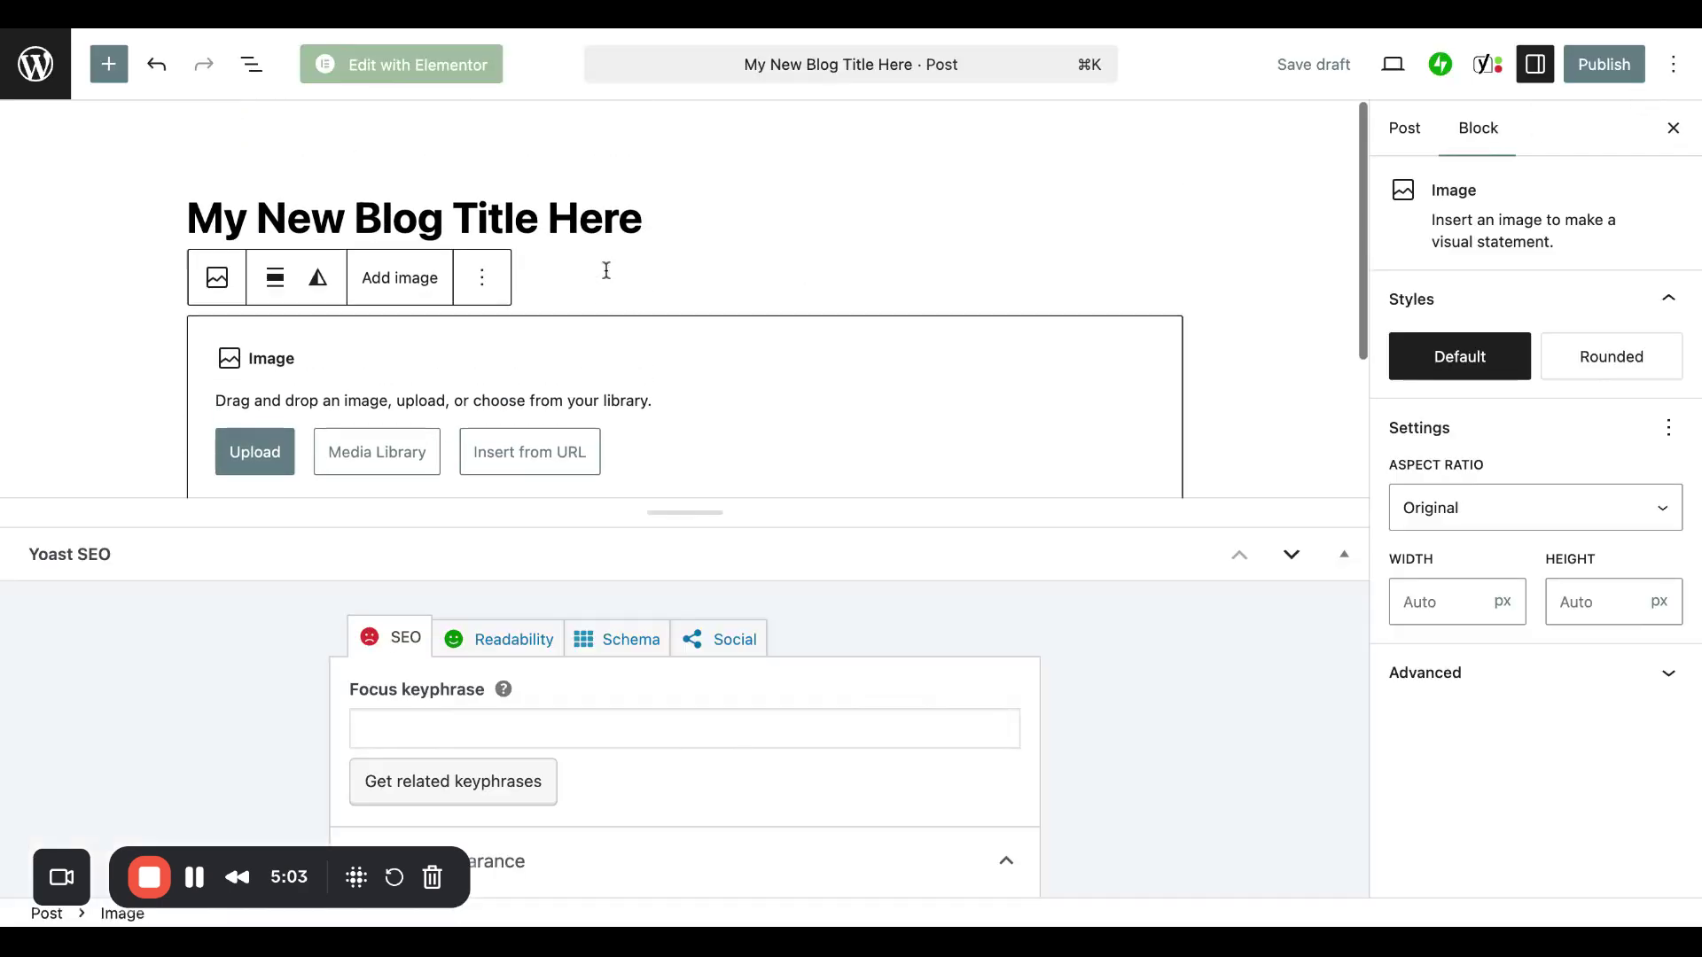
click(482, 278)
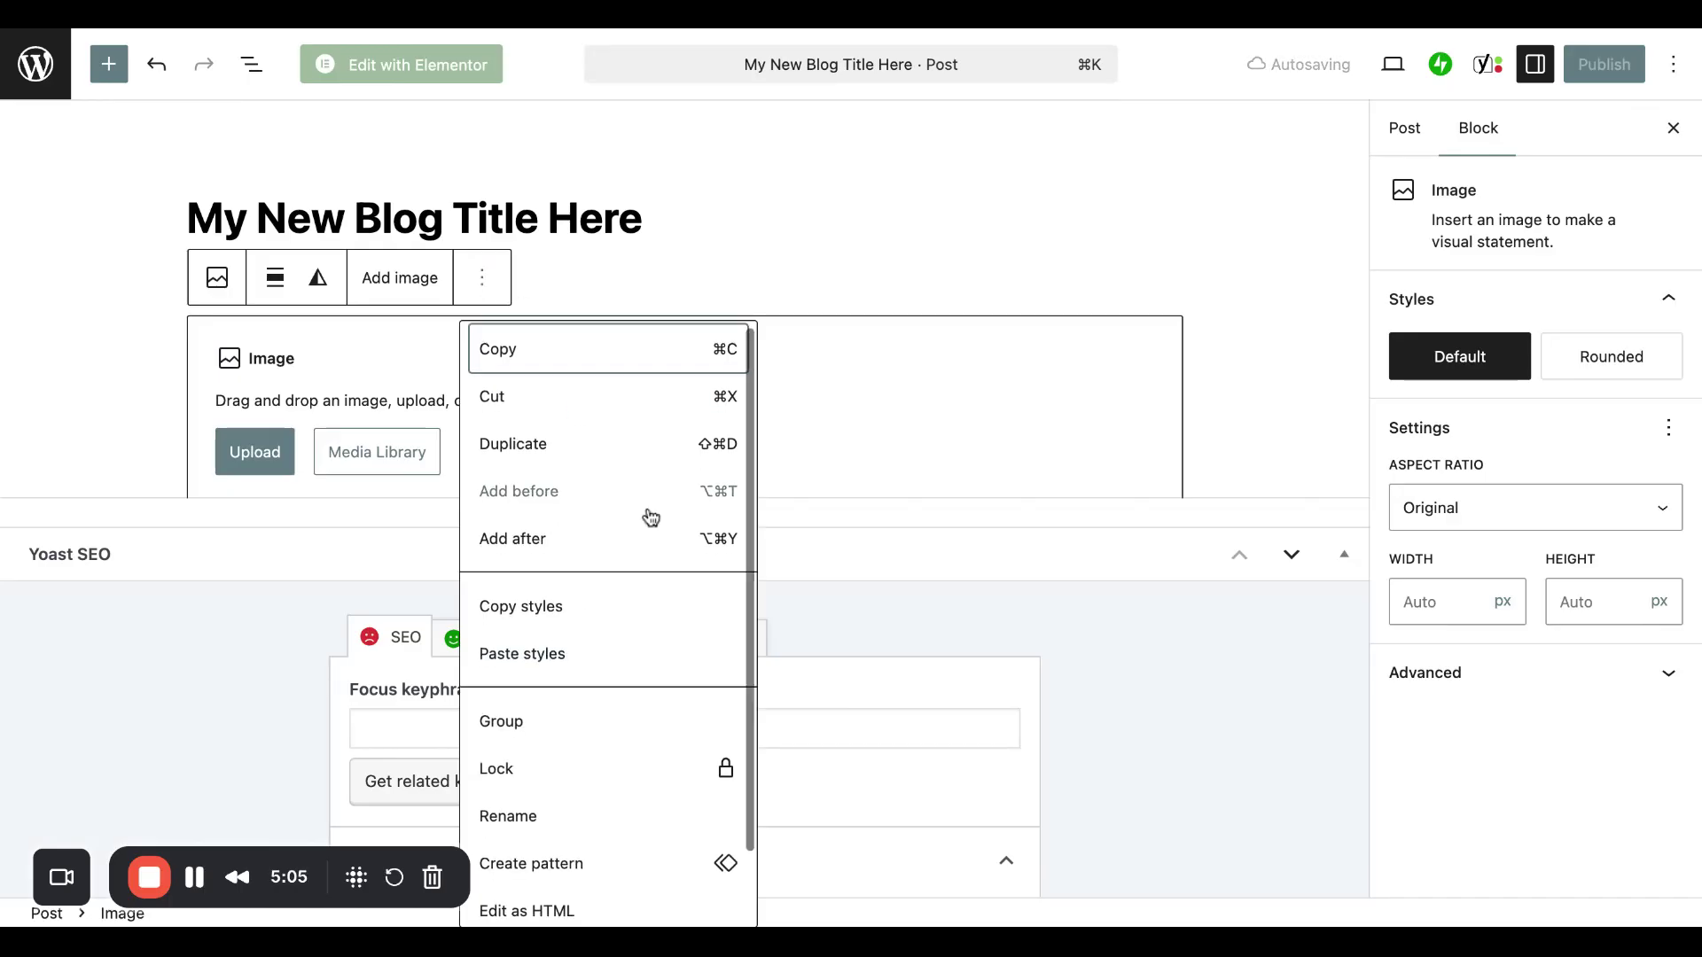
scroll(726, 497, down, 1)
scroll(897, 472, down, 1)
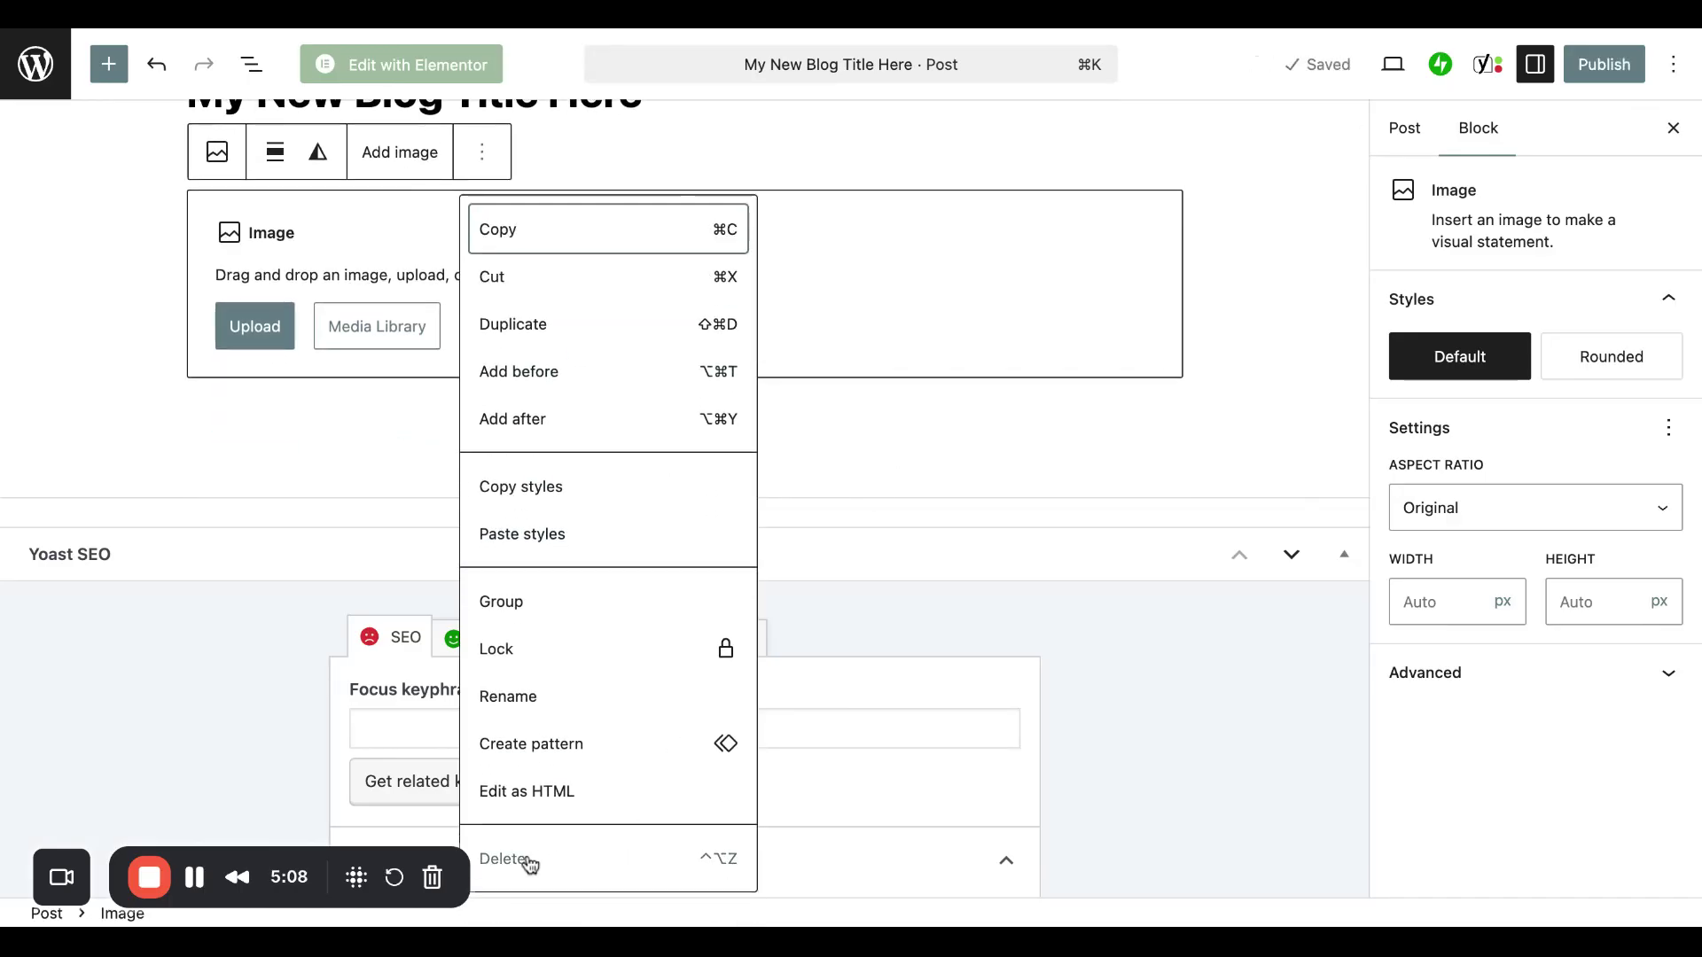
click(532, 864)
Add a Paragraph block with the placeholder text "ldbflasjdf askdnf; oashdlfk aso[idh flasdof hs'ldhfoiwshef" and start an empty block below it
click(1177, 272)
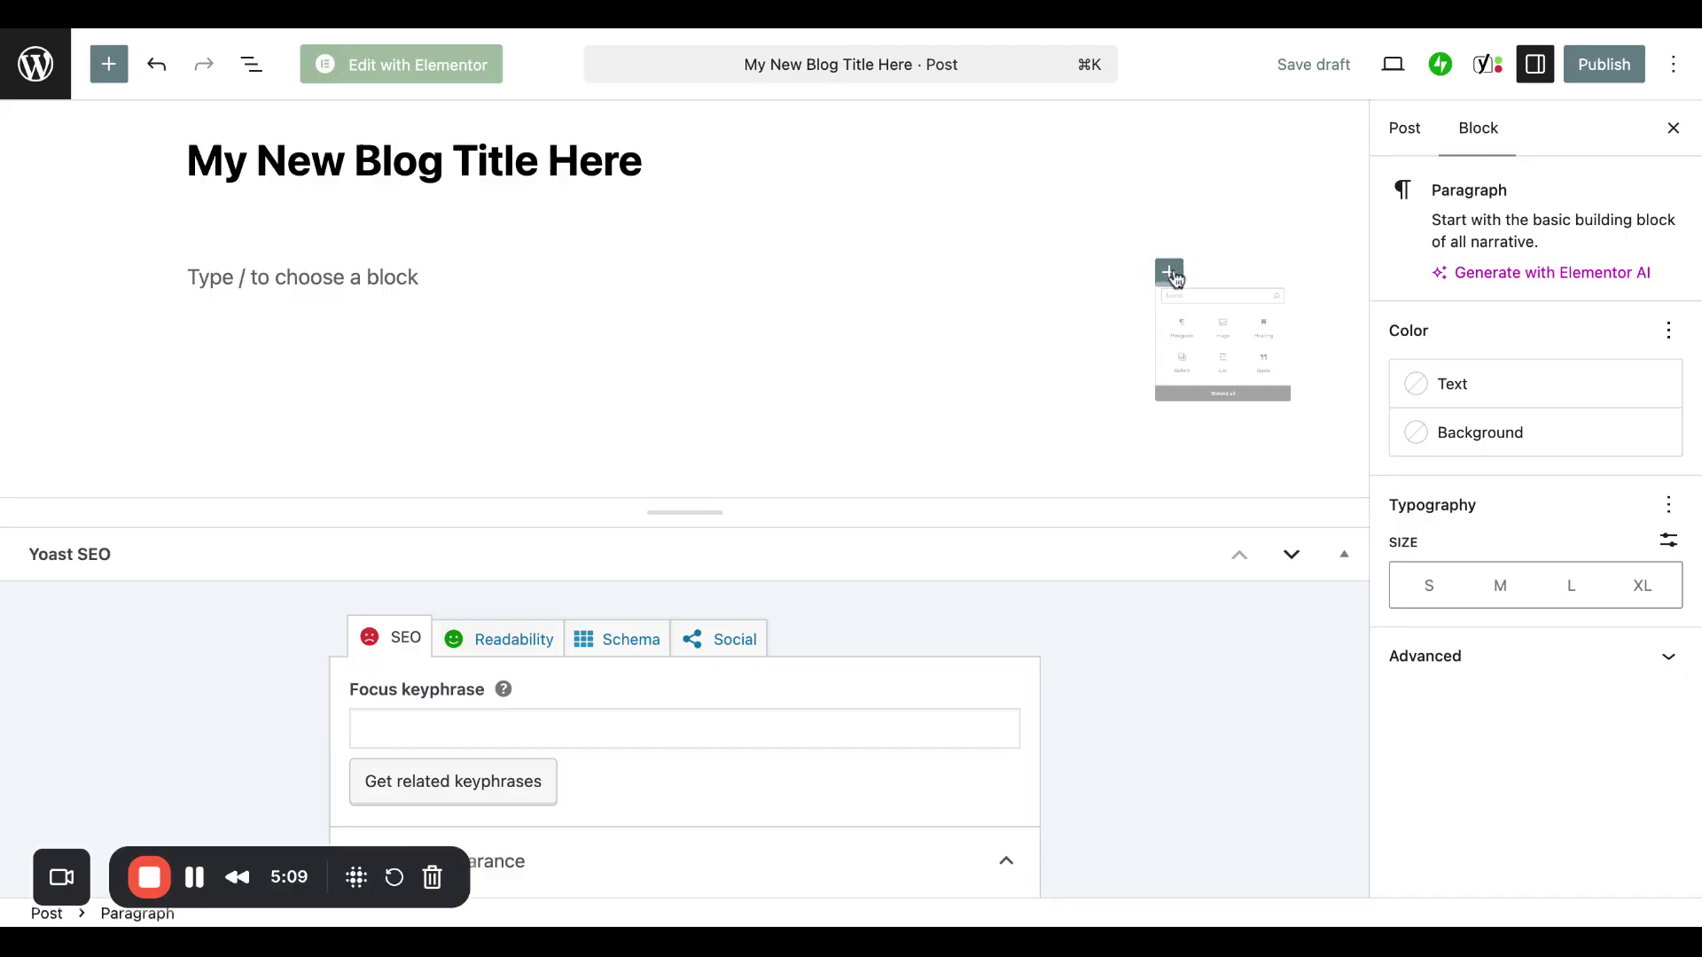
click(1241, 448)
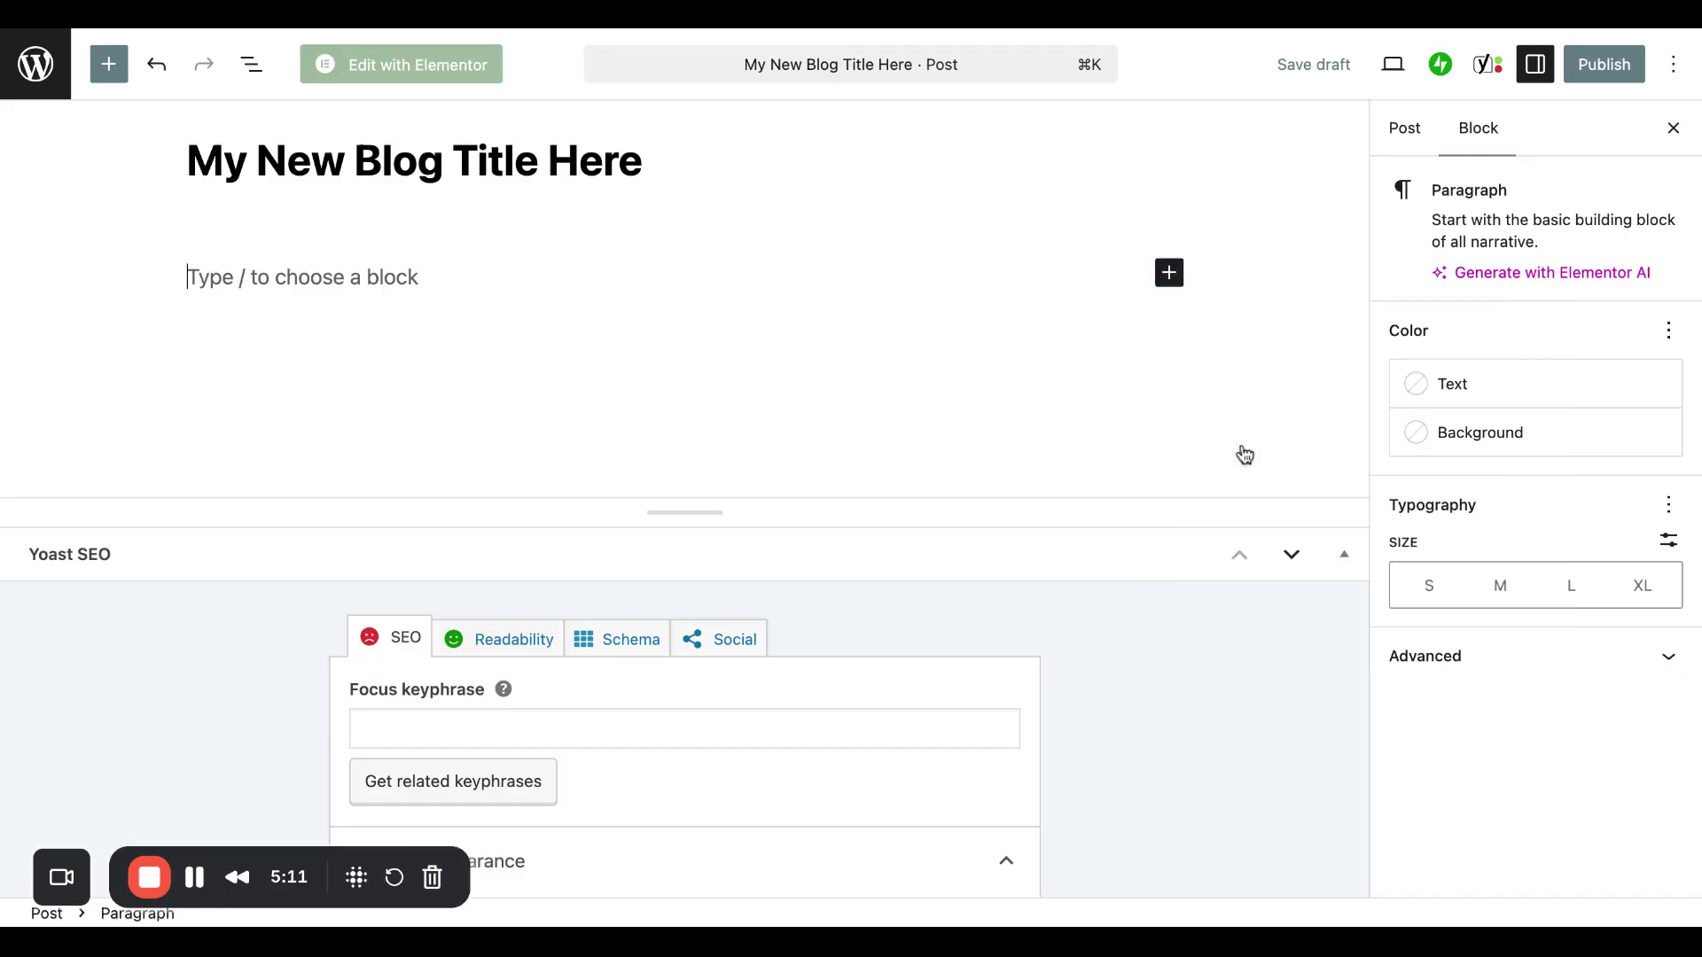
text(ldbflasjdf askdnf; oashdlfk aso[idh flasdof hs'ldhfoiwshef)
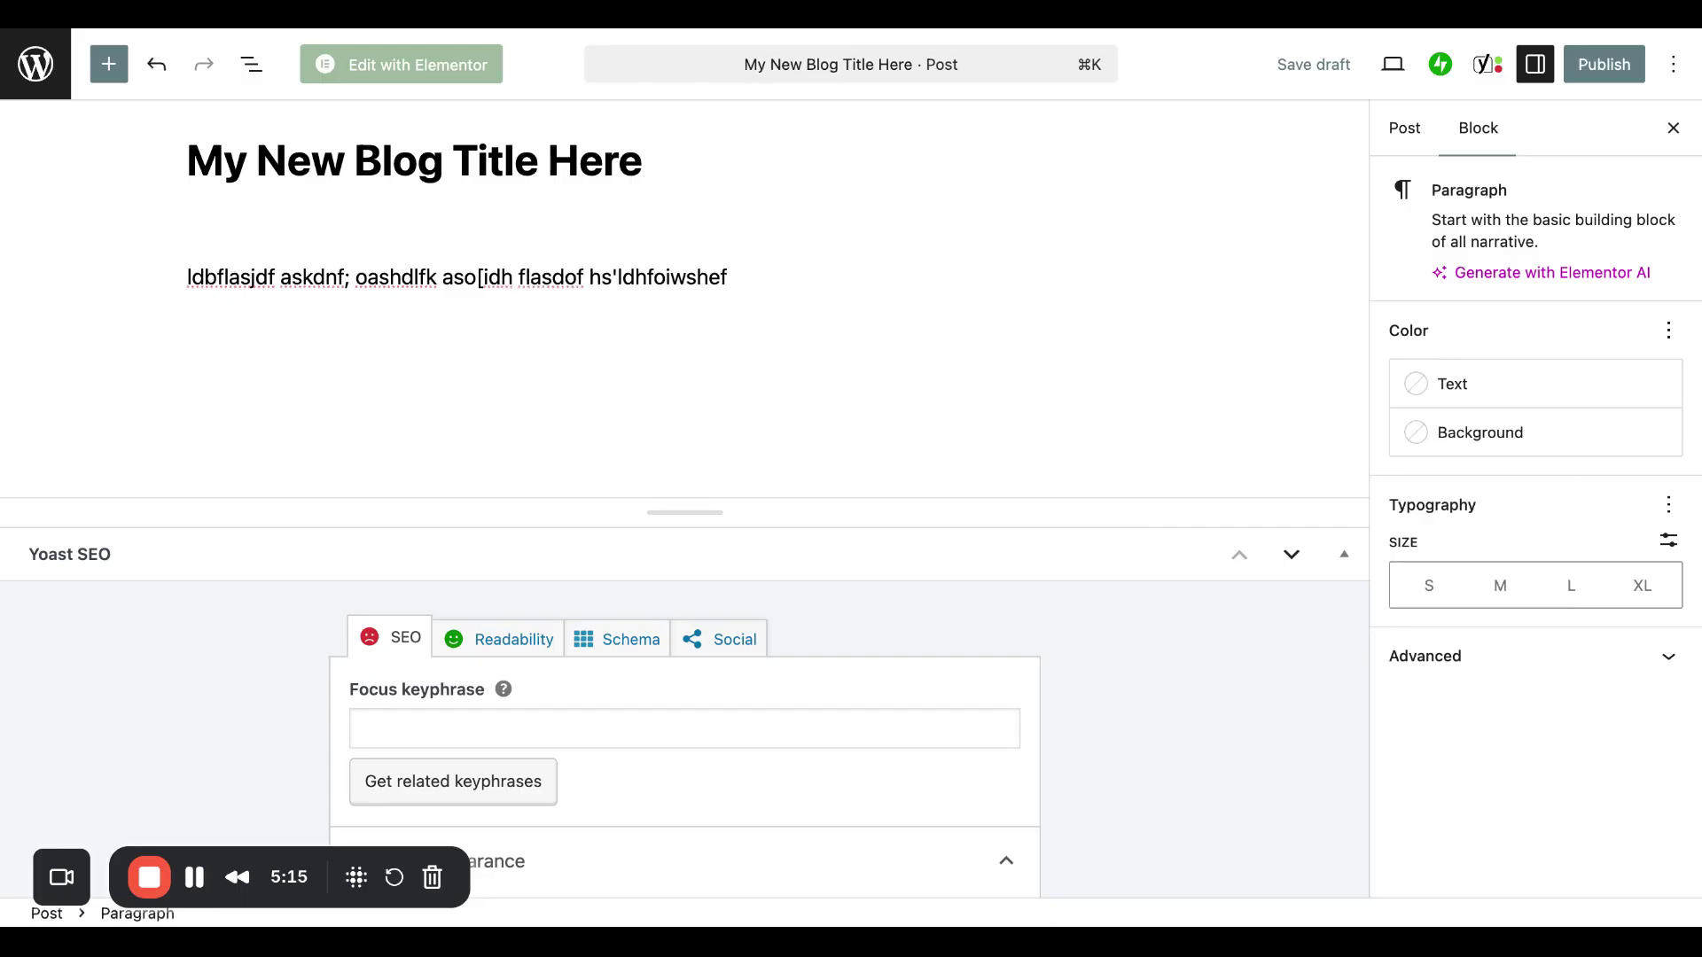
key(Return)
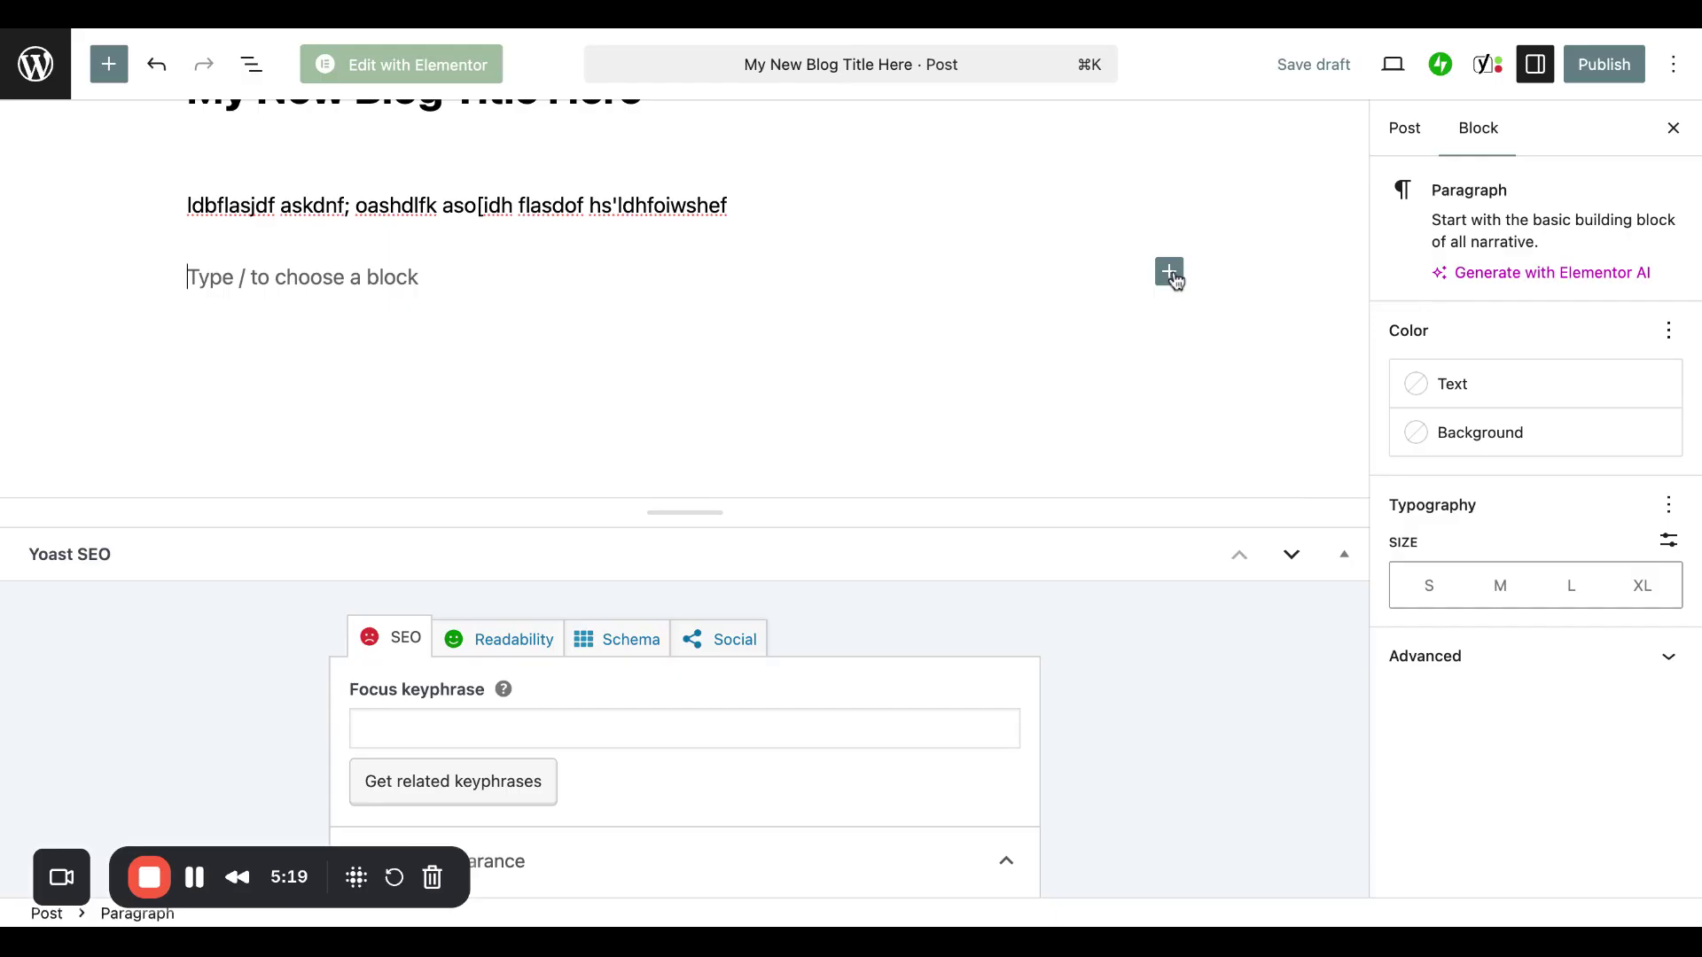
Open the complete block library and look through the text, media, design and widget blocks
click(1169, 272)
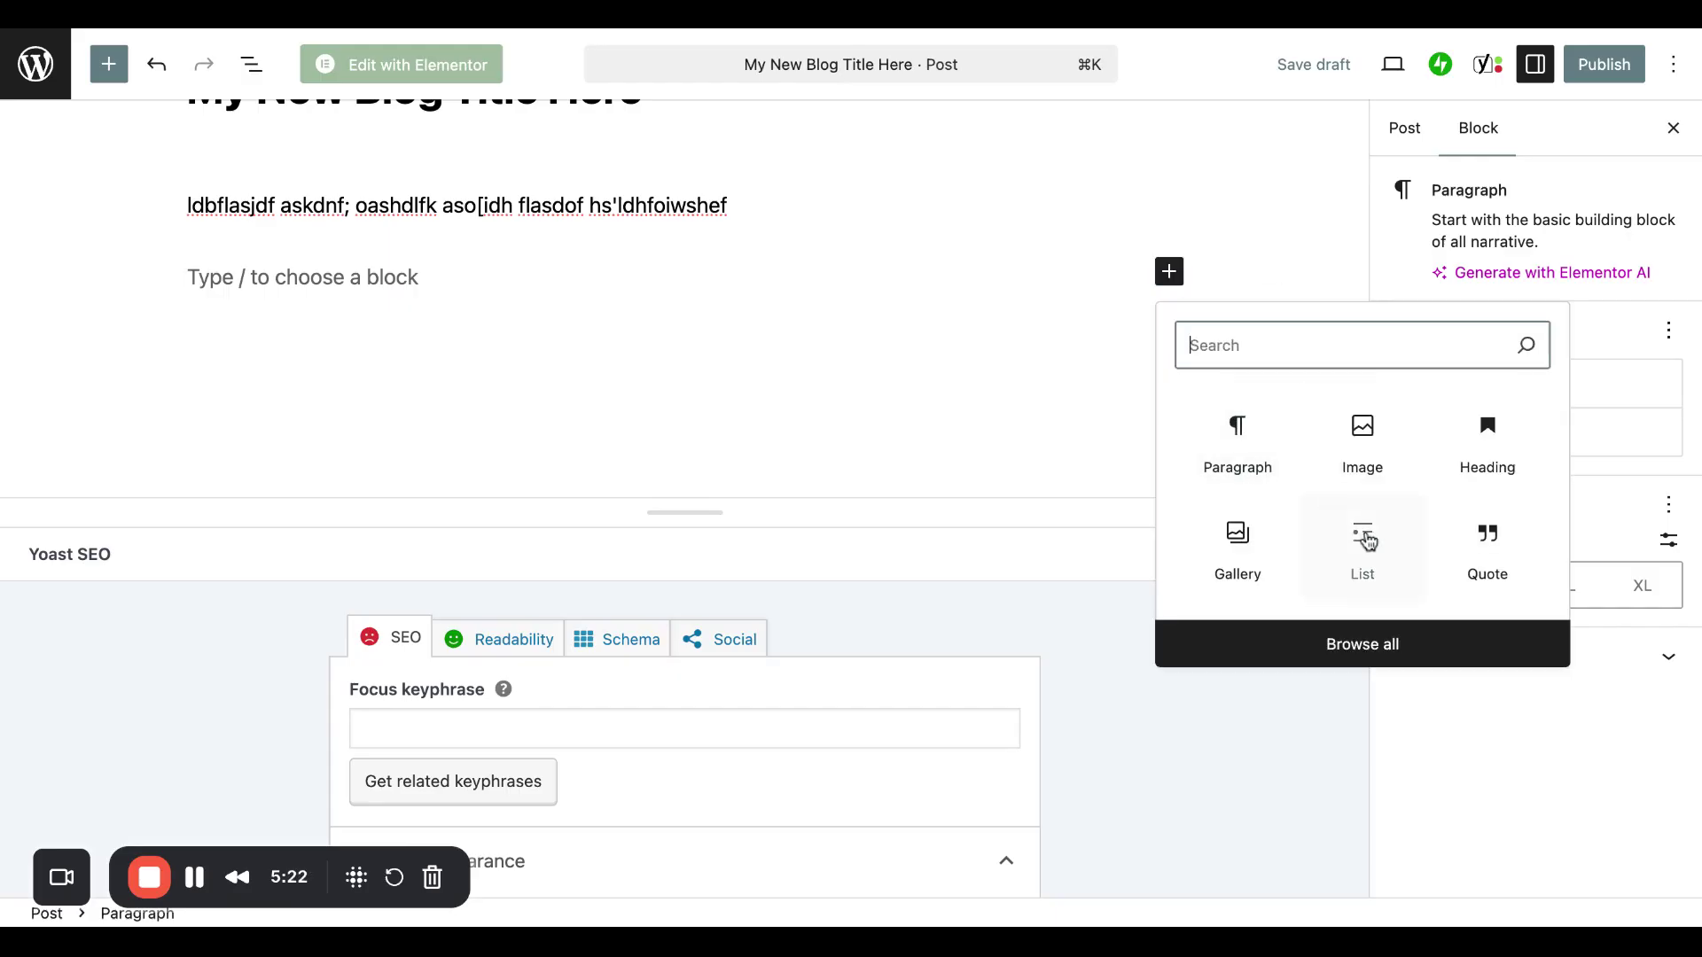
click(1370, 646)
scroll(171, 695, down, 8)
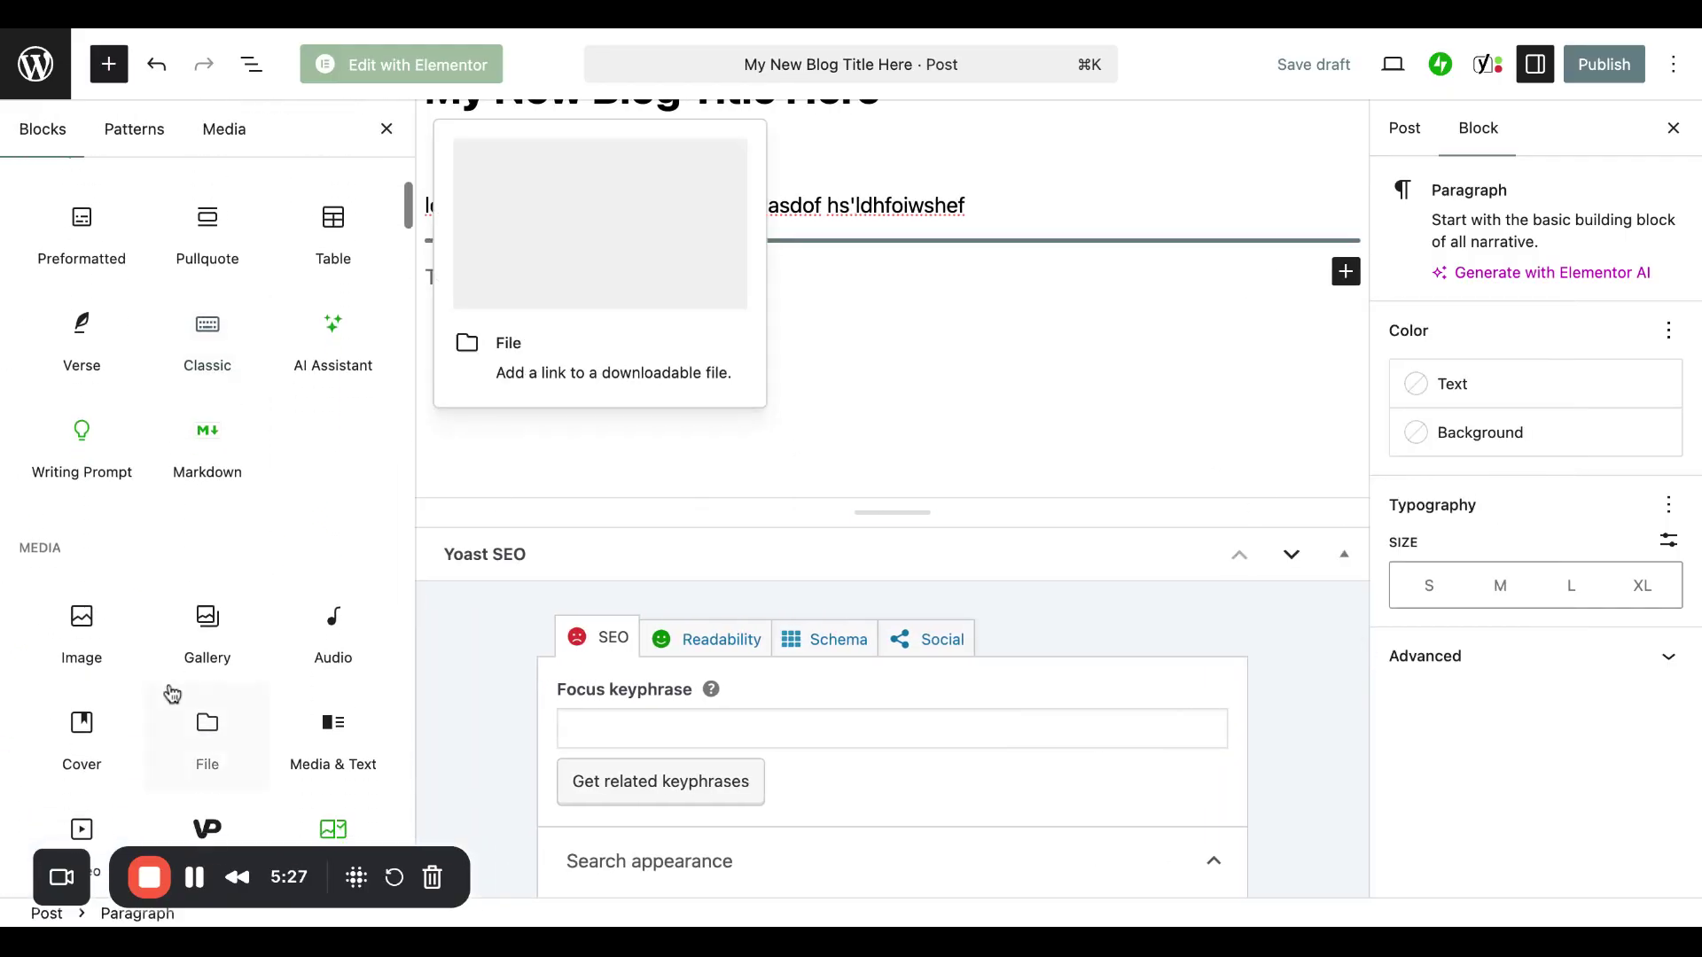
scroll(171, 691, down, 10)
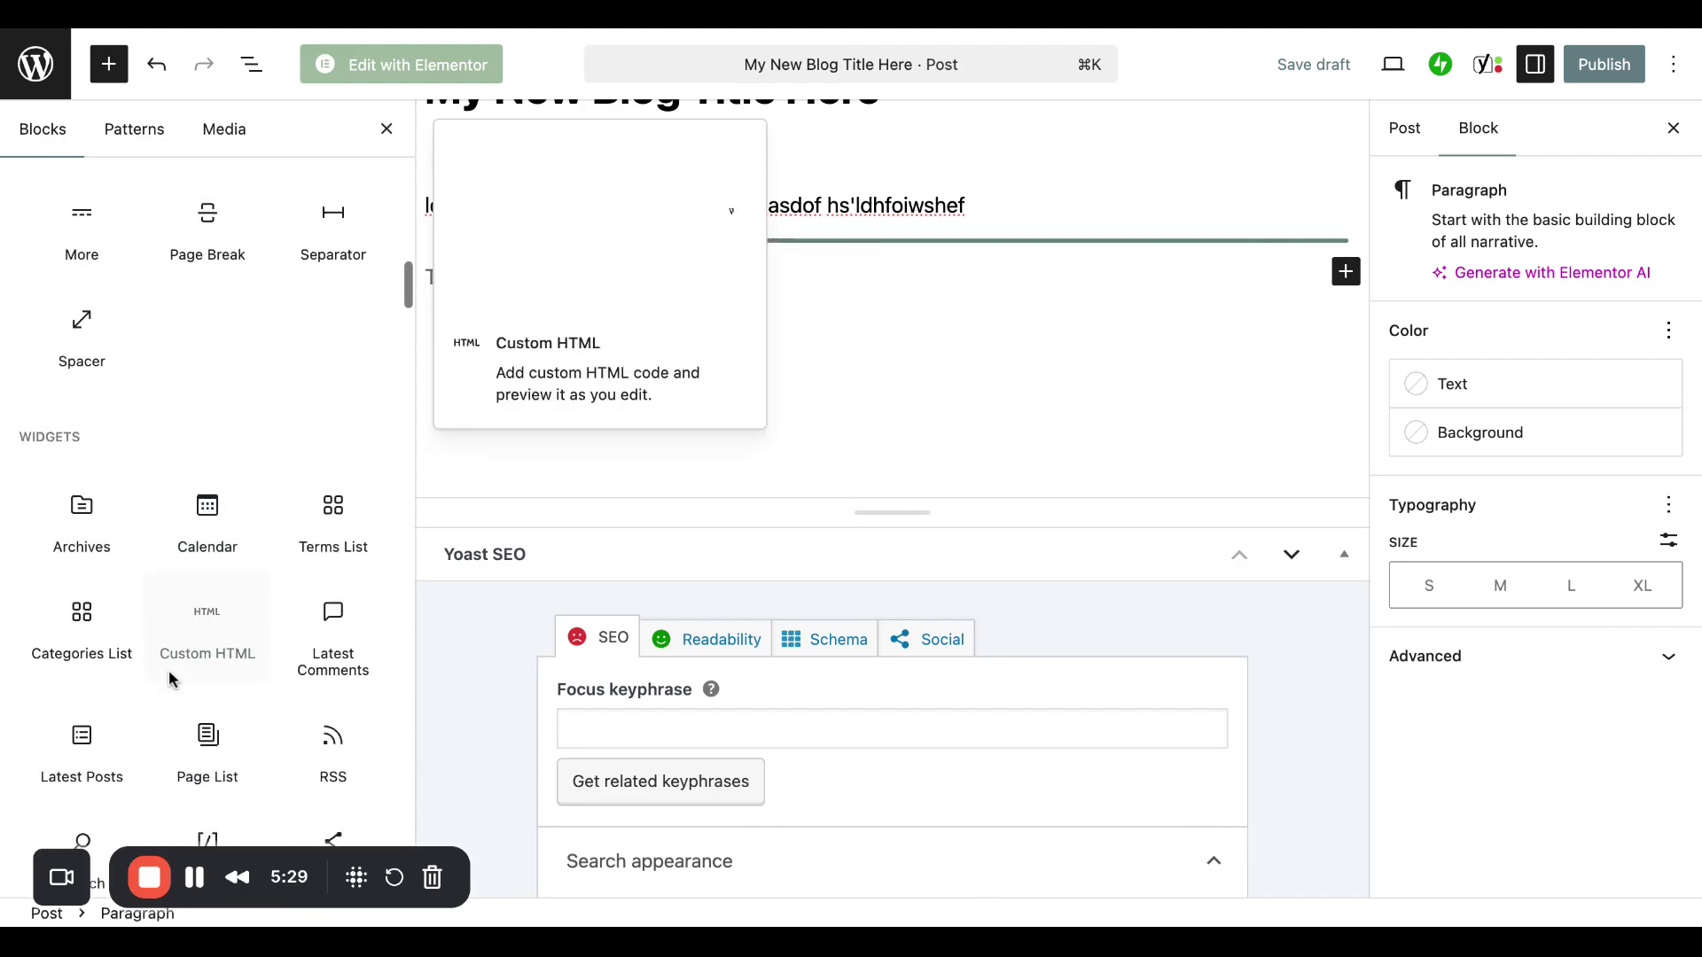
scroll(871, 396, up, 3)
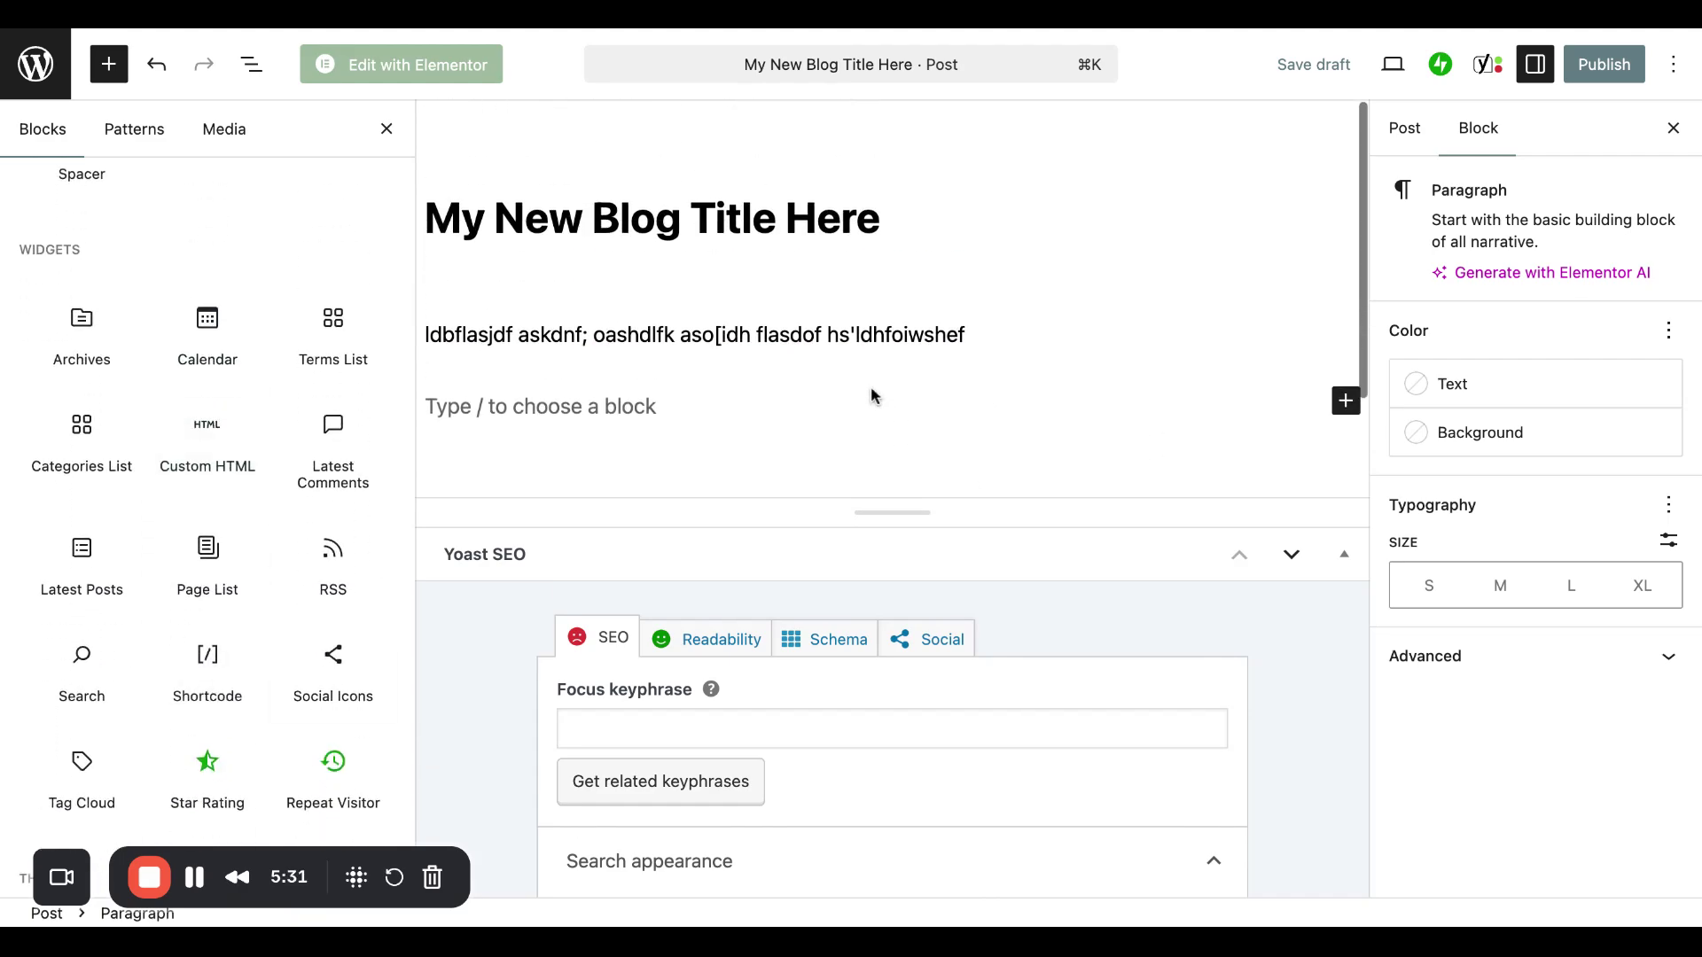
scroll(959, 311, down, 1)
scroll(959, 311, up, 1)
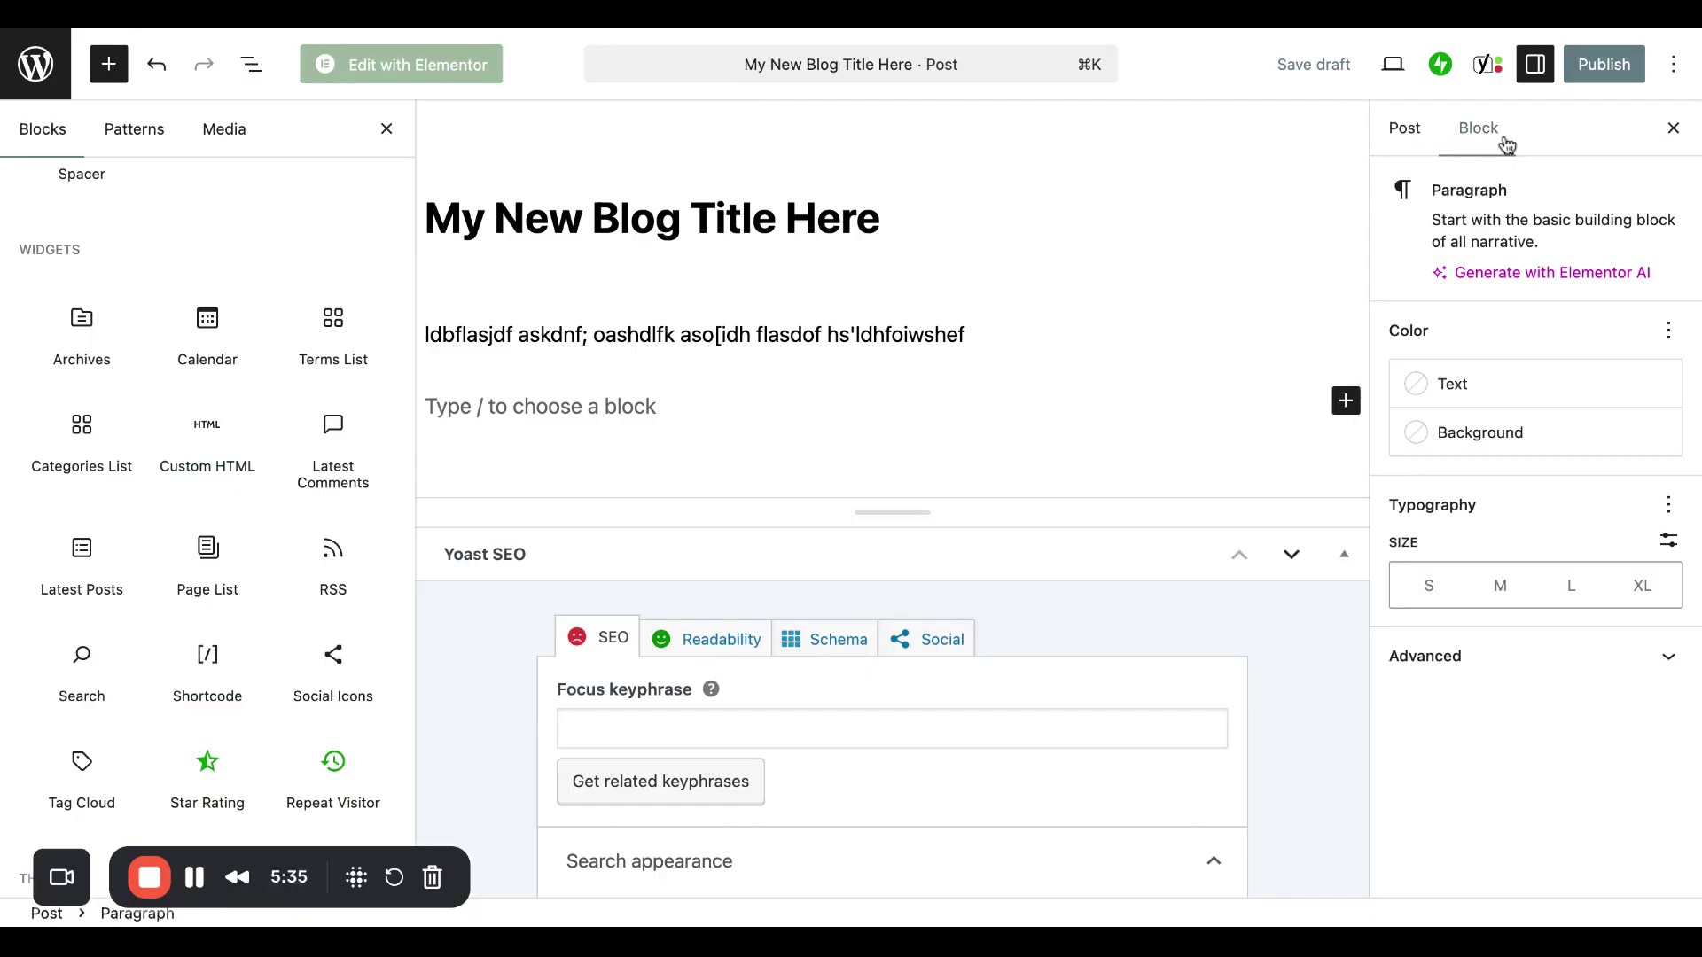
Show the post's settings and view the media library for choosing a featured image, leaving it unset
click(1417, 130)
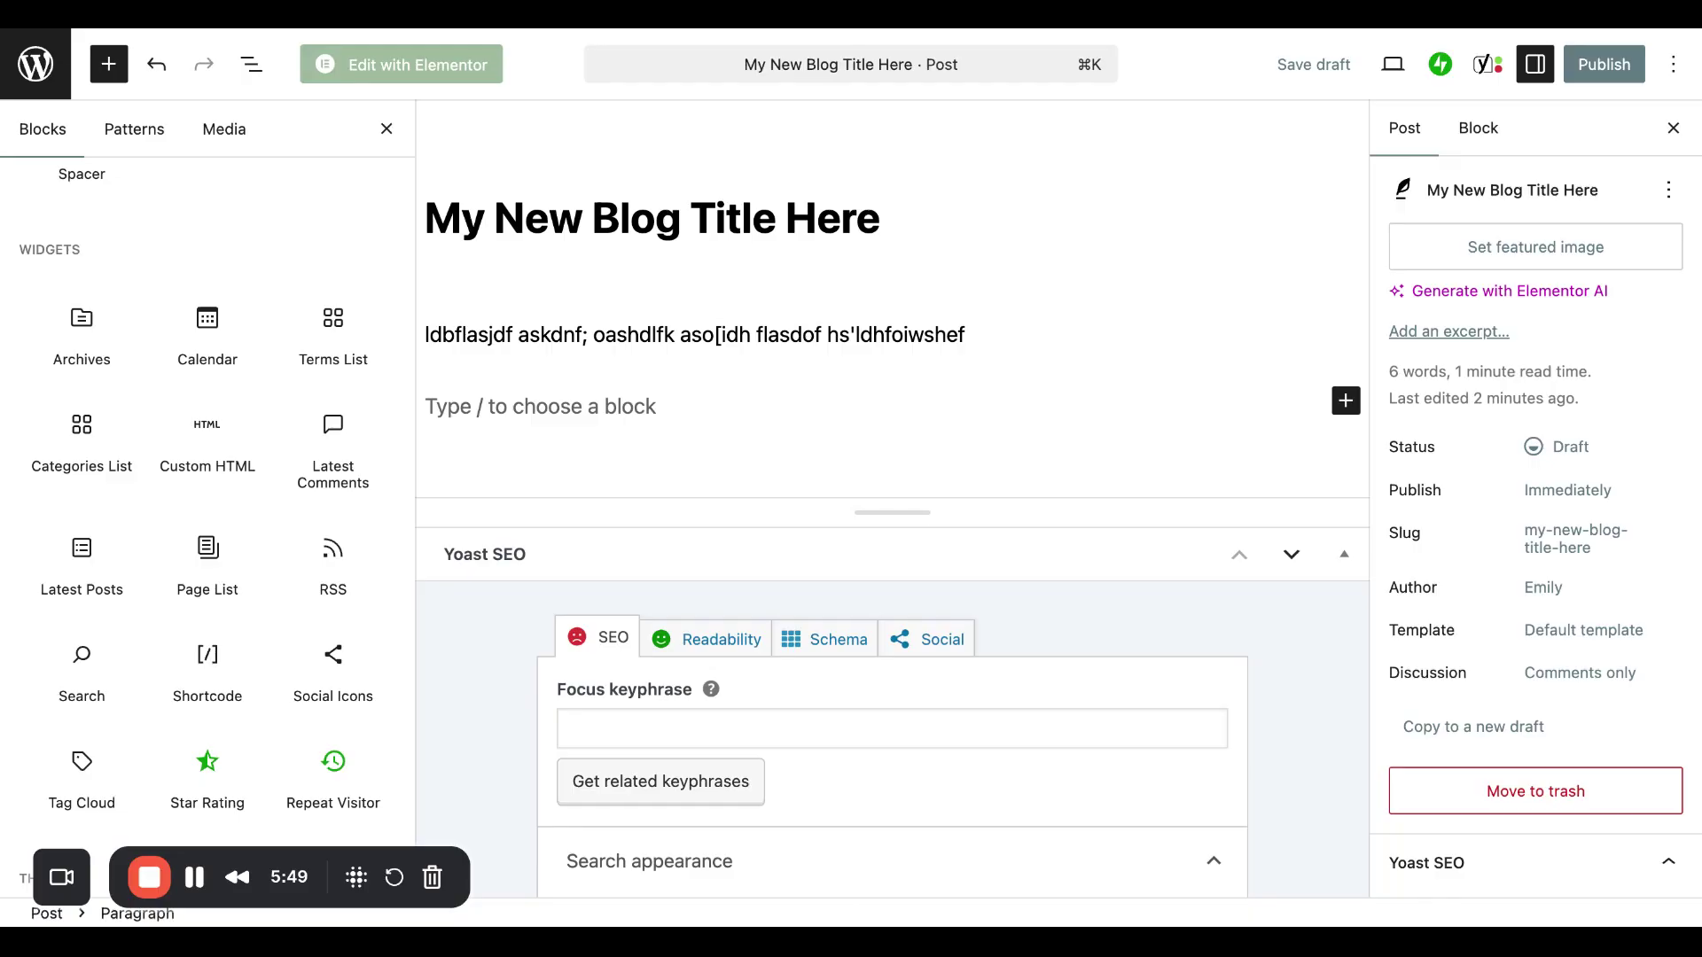
click(1552, 253)
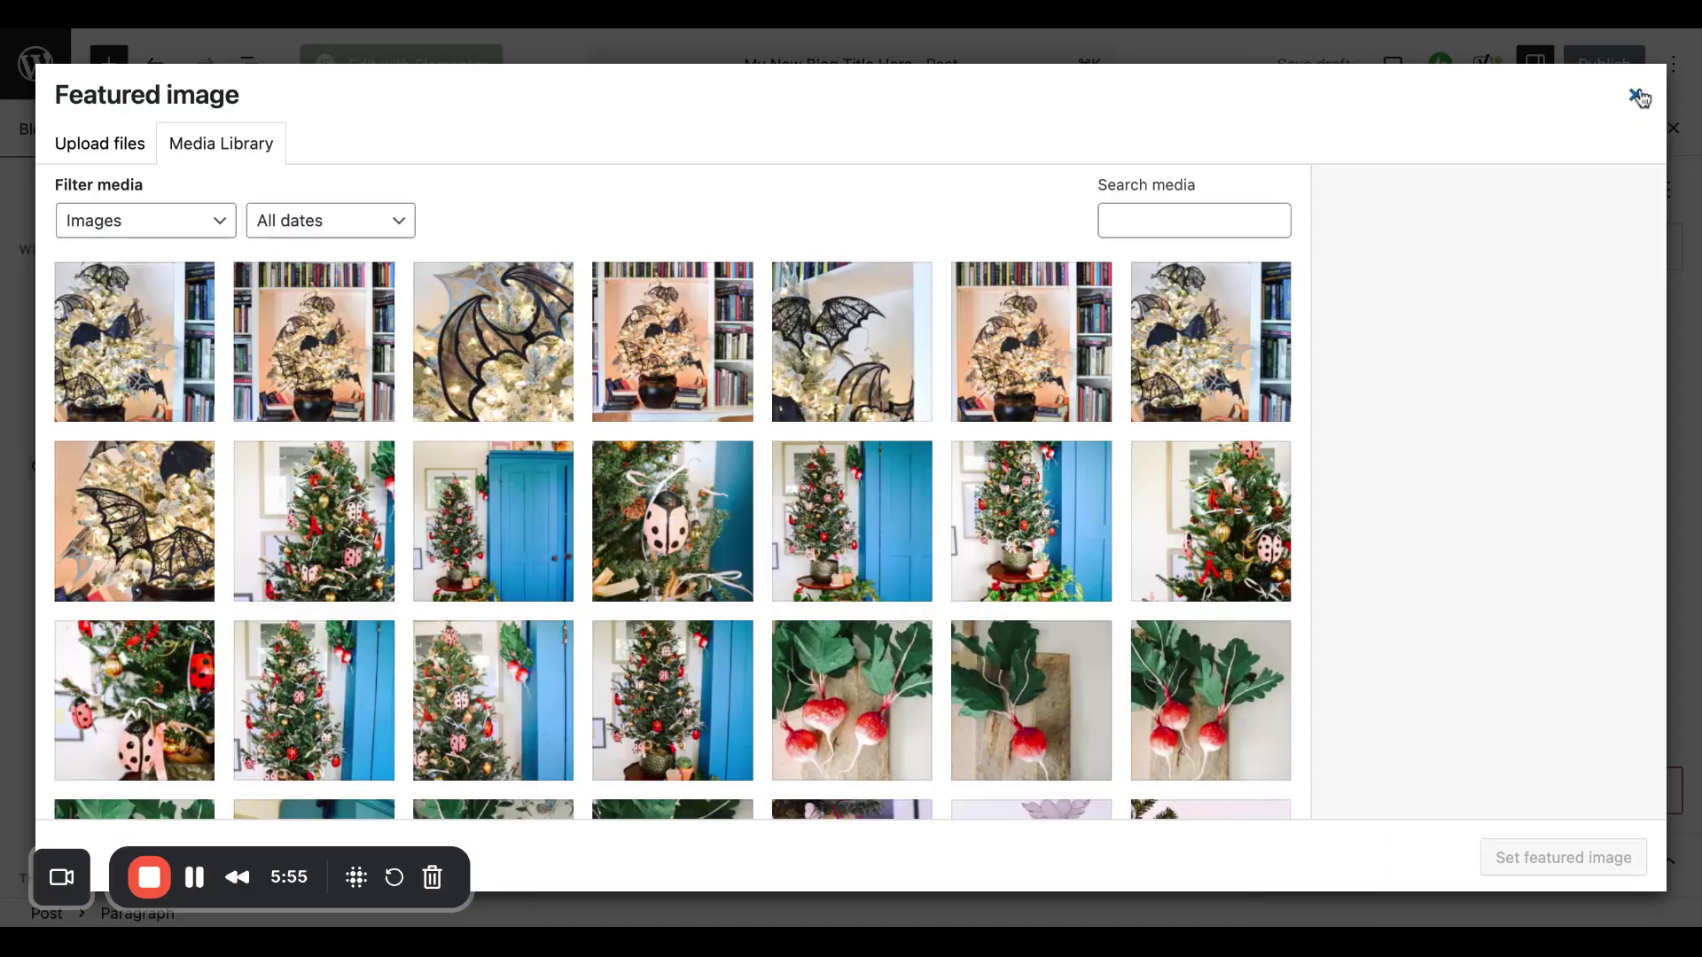
click(1636, 95)
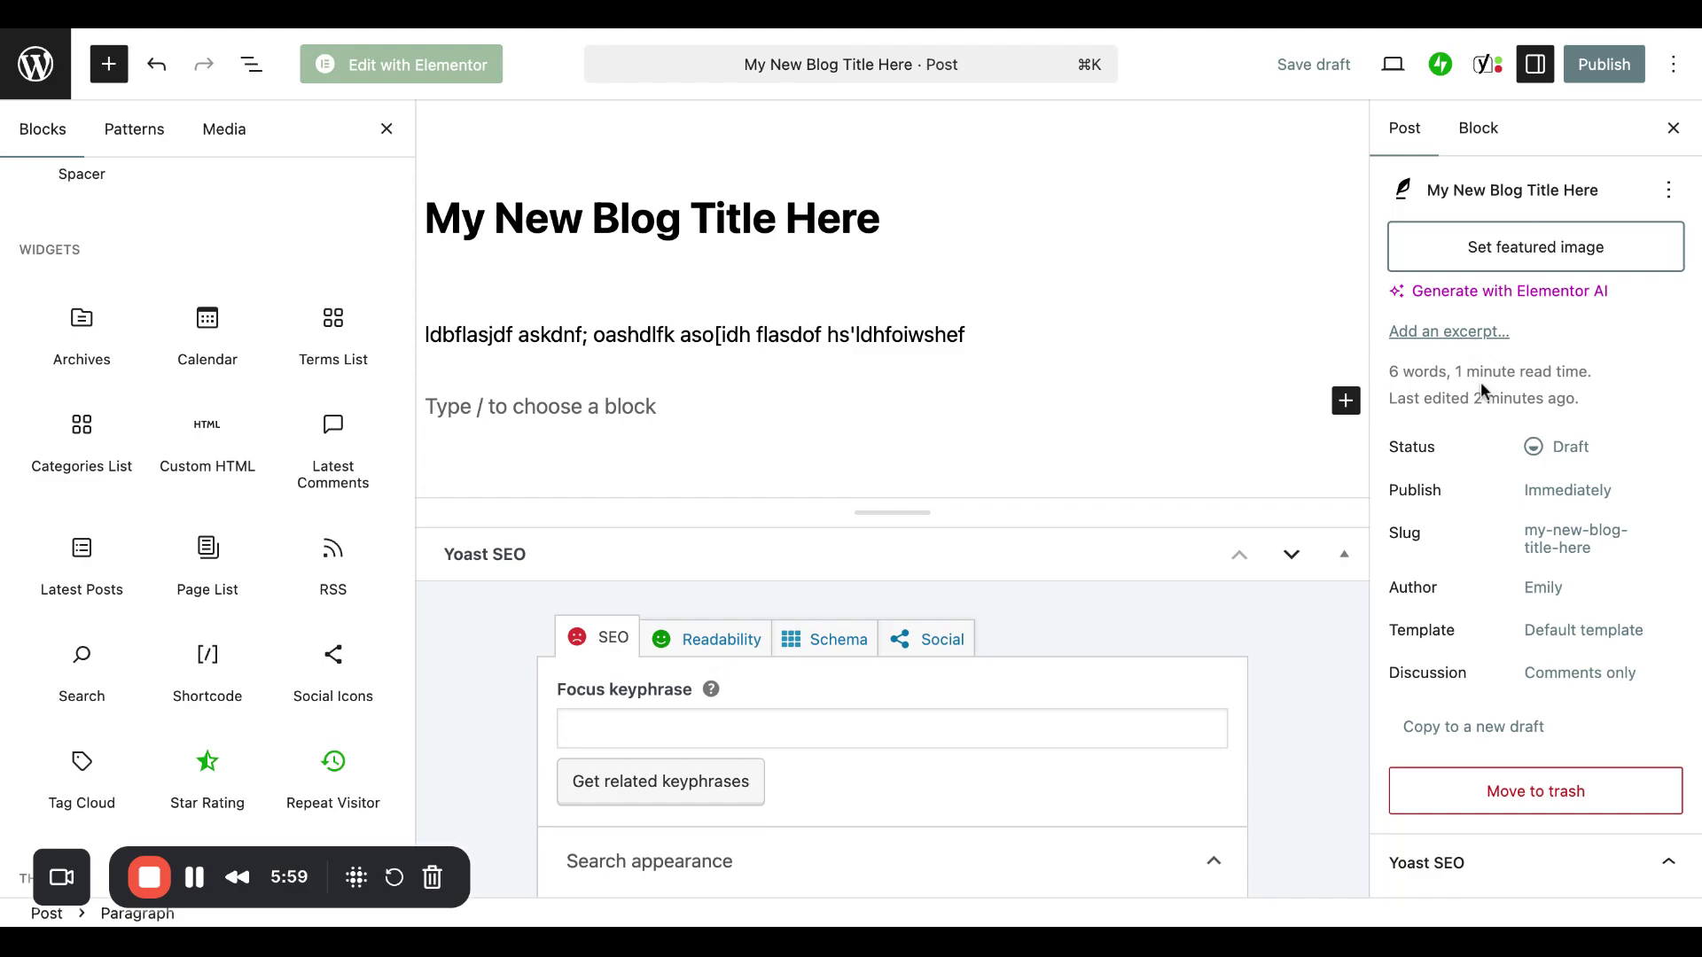
Examine the post's publish time and date options, closing them without scheduling
scroll(1480, 381, down, 2)
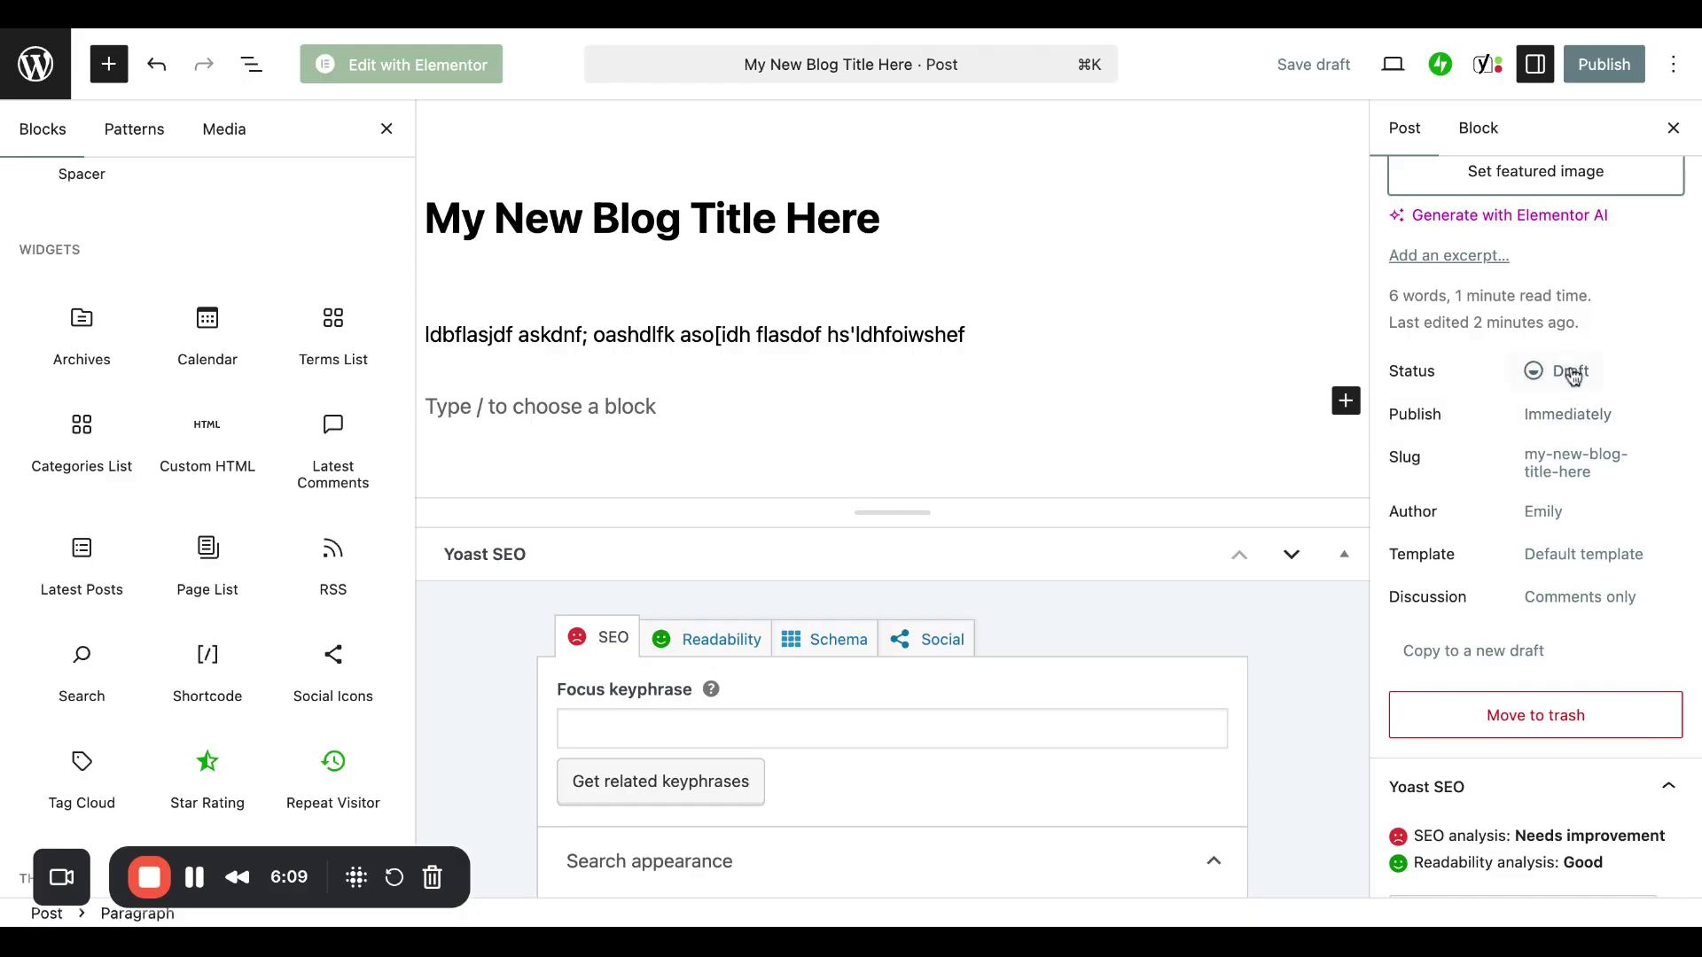
click(1562, 420)
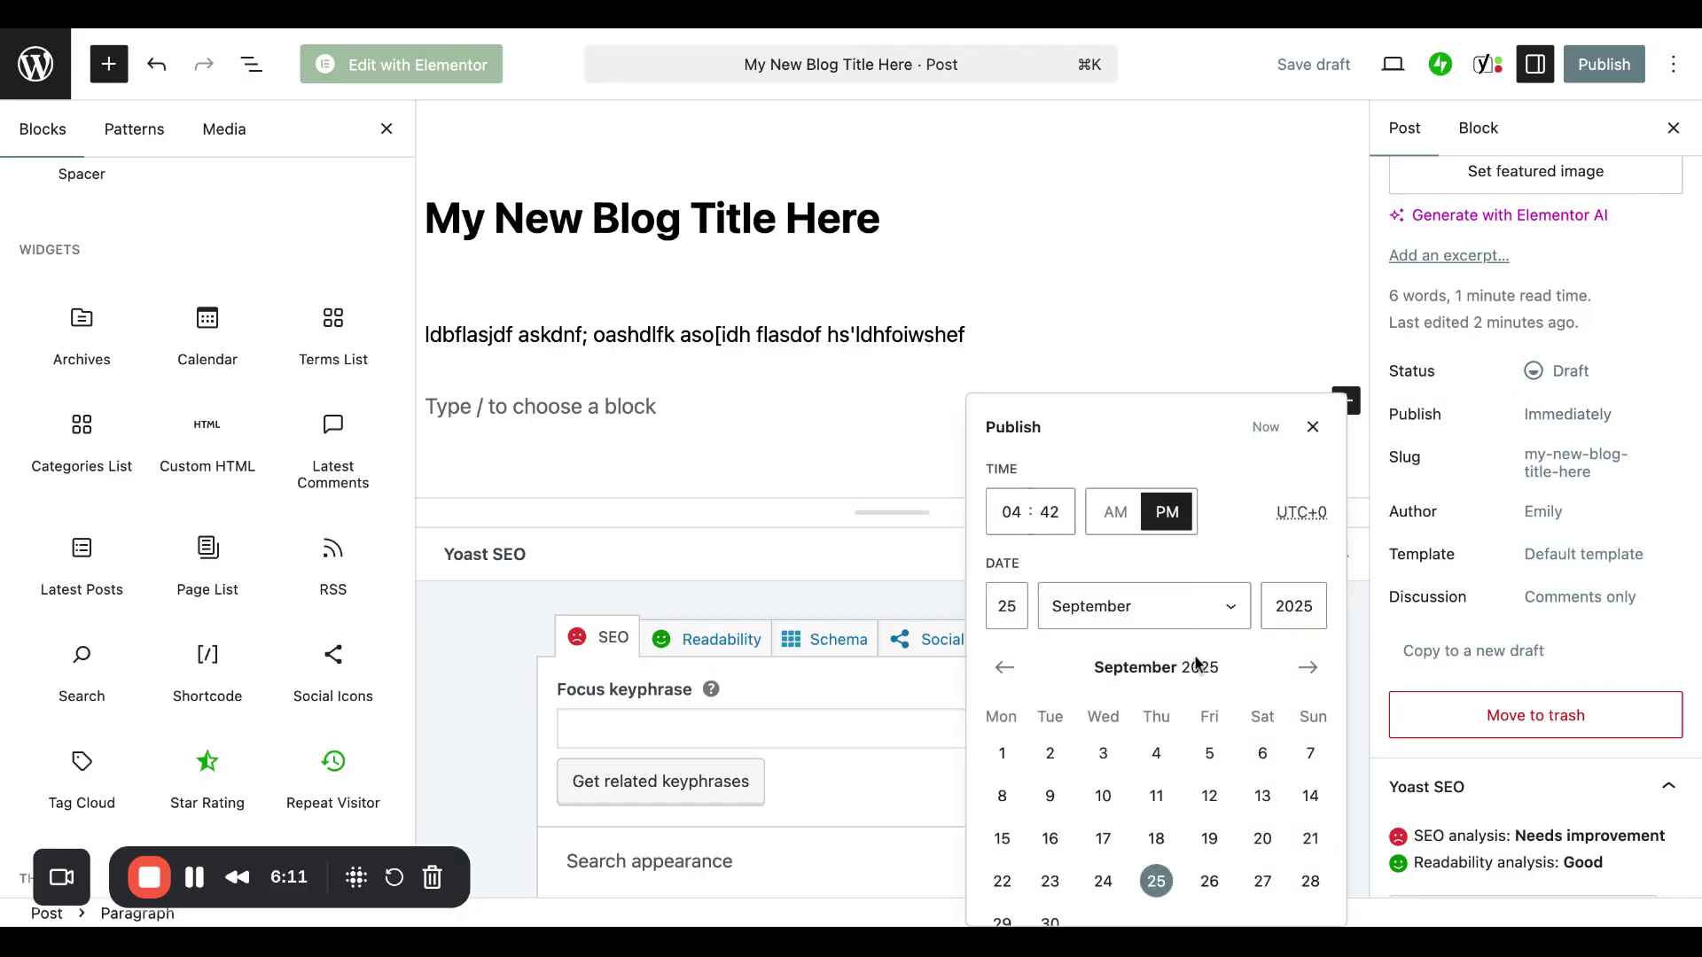
scroll(1181, 803, down, 1)
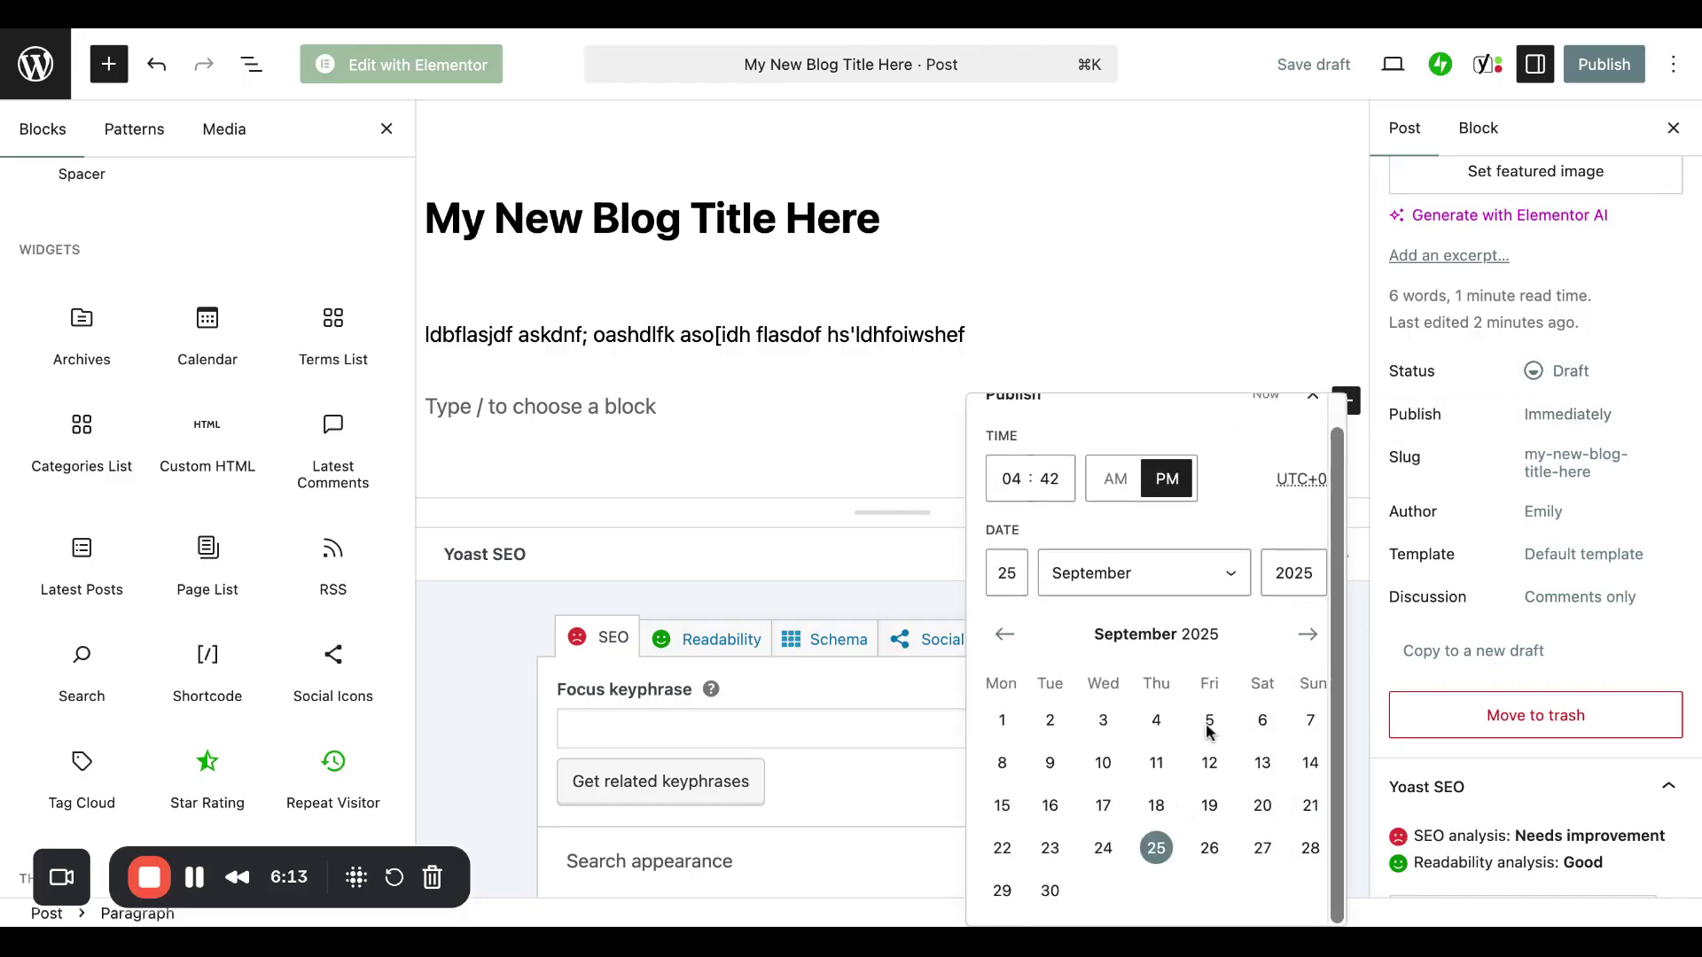
click(1657, 393)
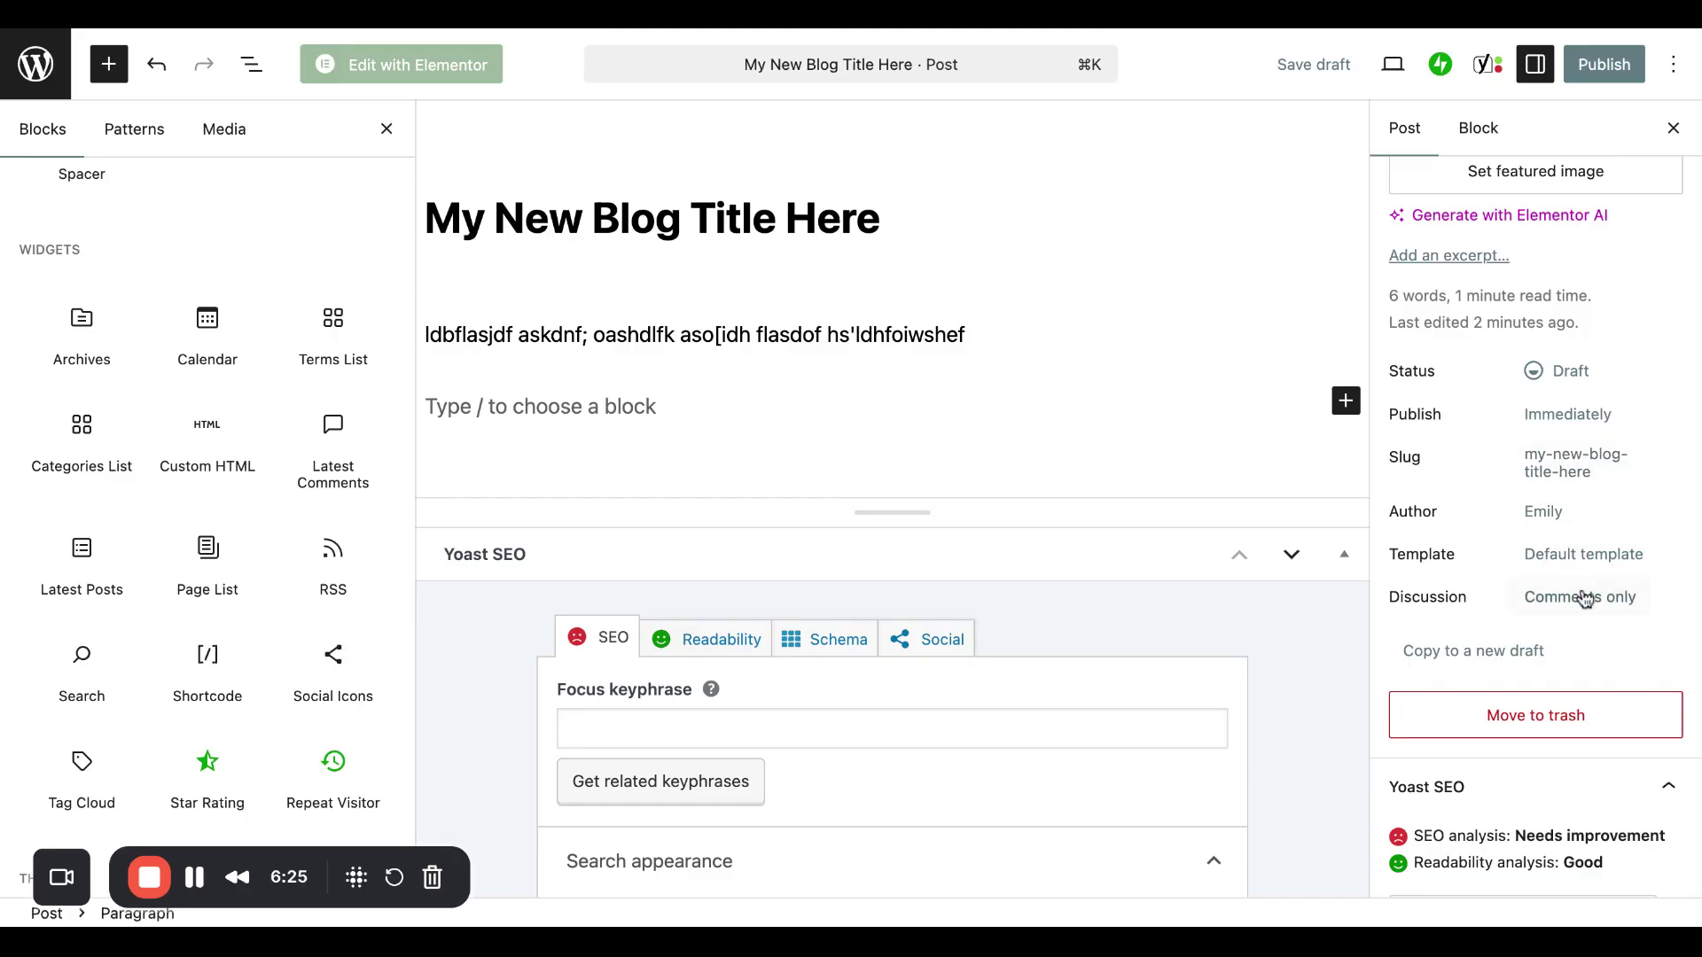
Assign the categories Business, Custom Website and DIY to the post
scroll(1583, 612, down, 4)
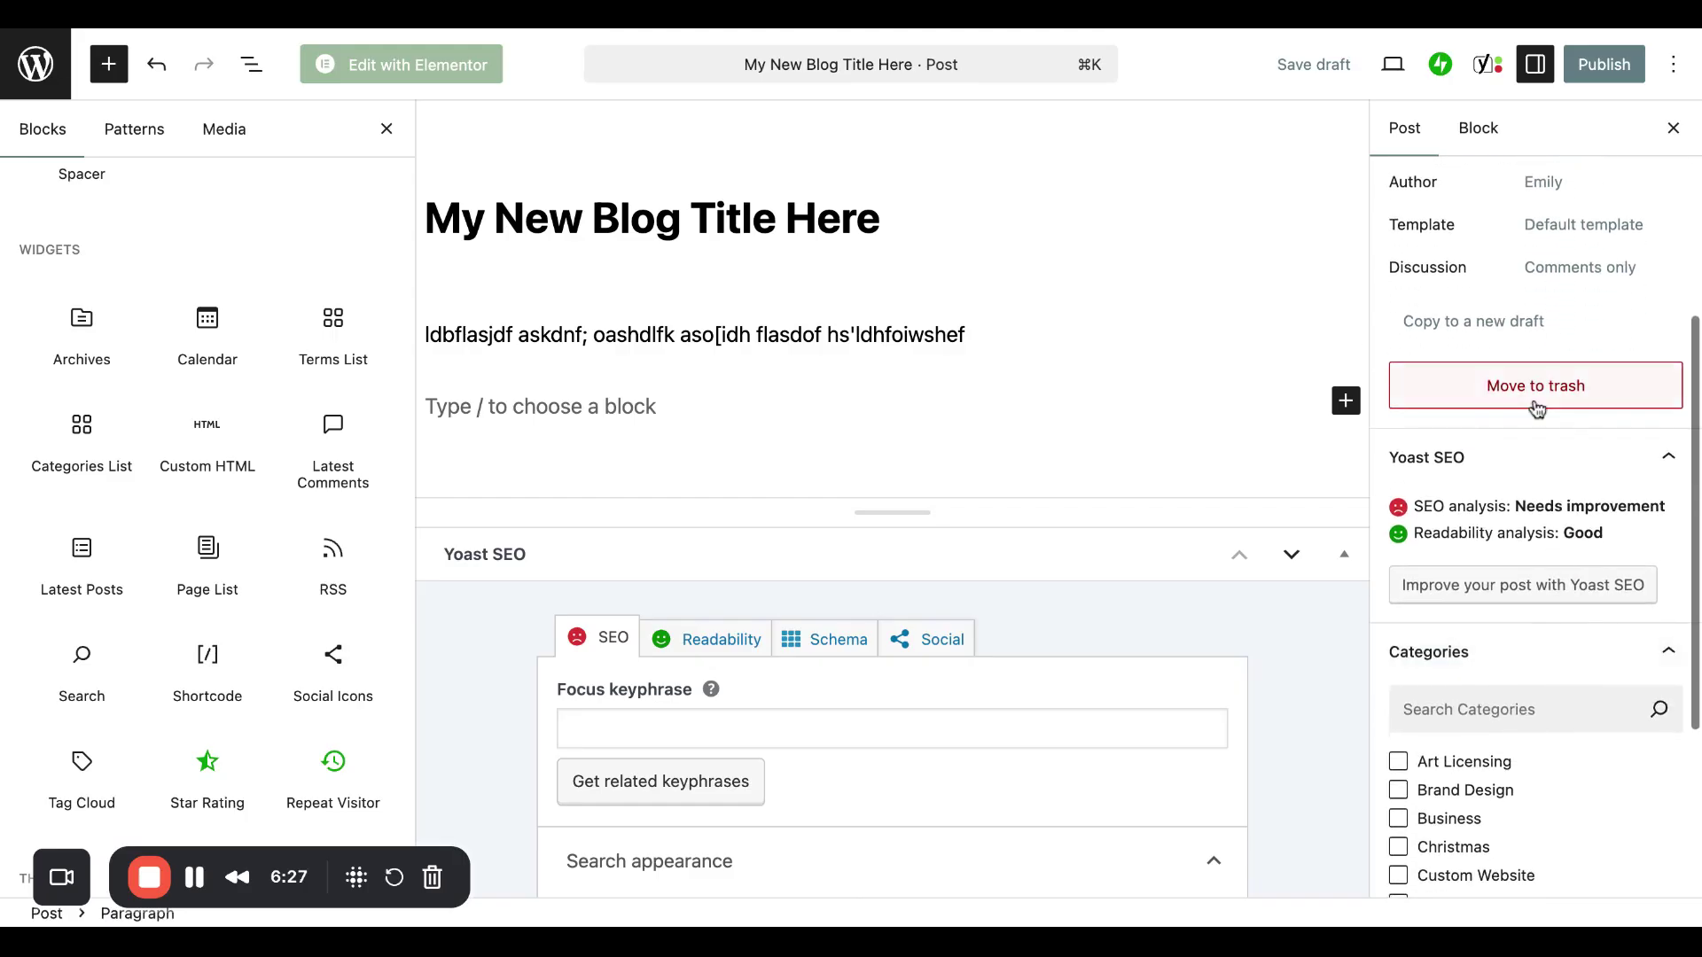
scroll(1525, 461, down, 3)
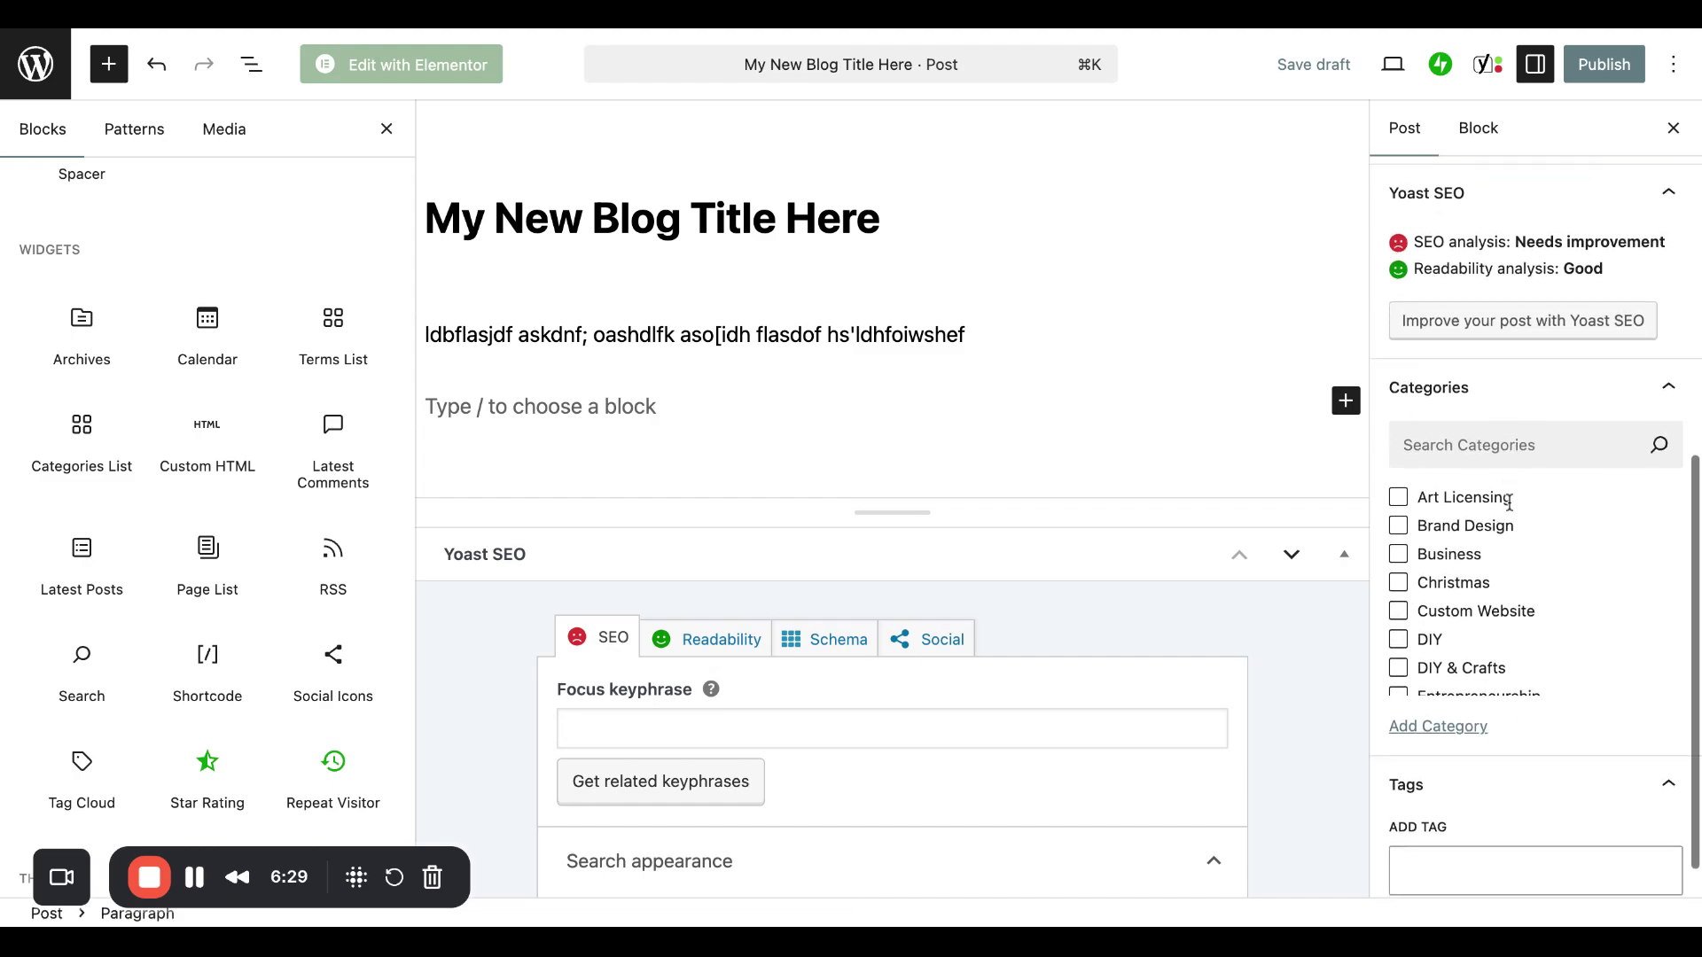
scroll(1508, 503, down, 5)
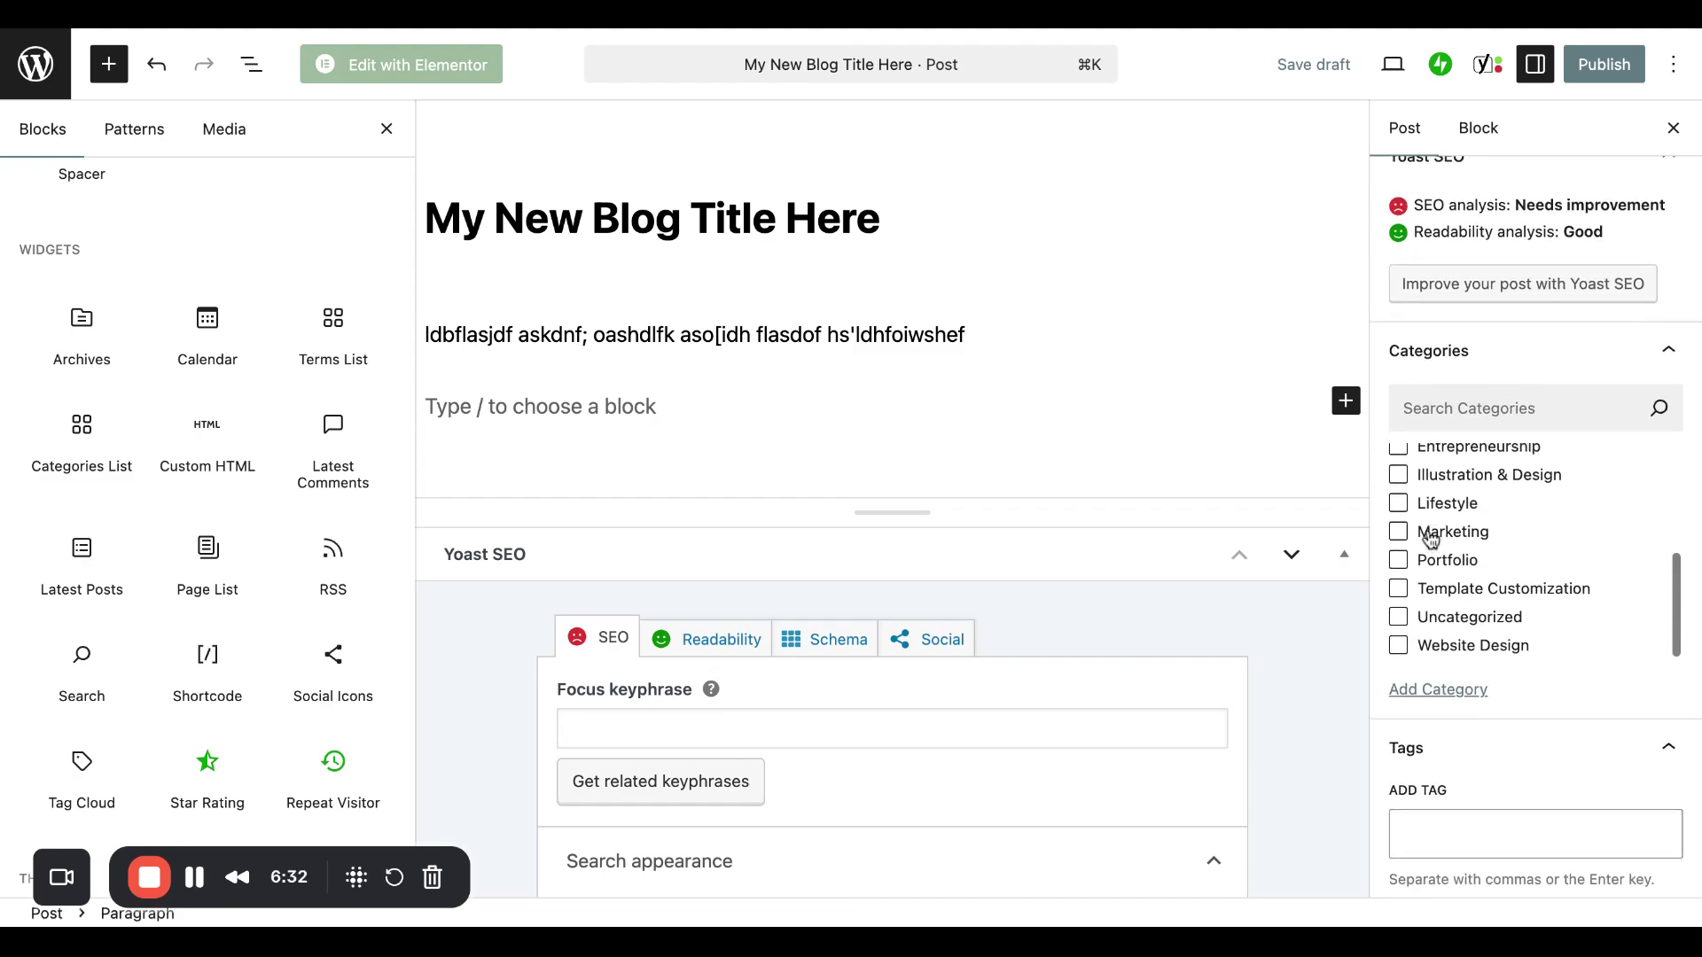
scroll(1430, 538, up, 4)
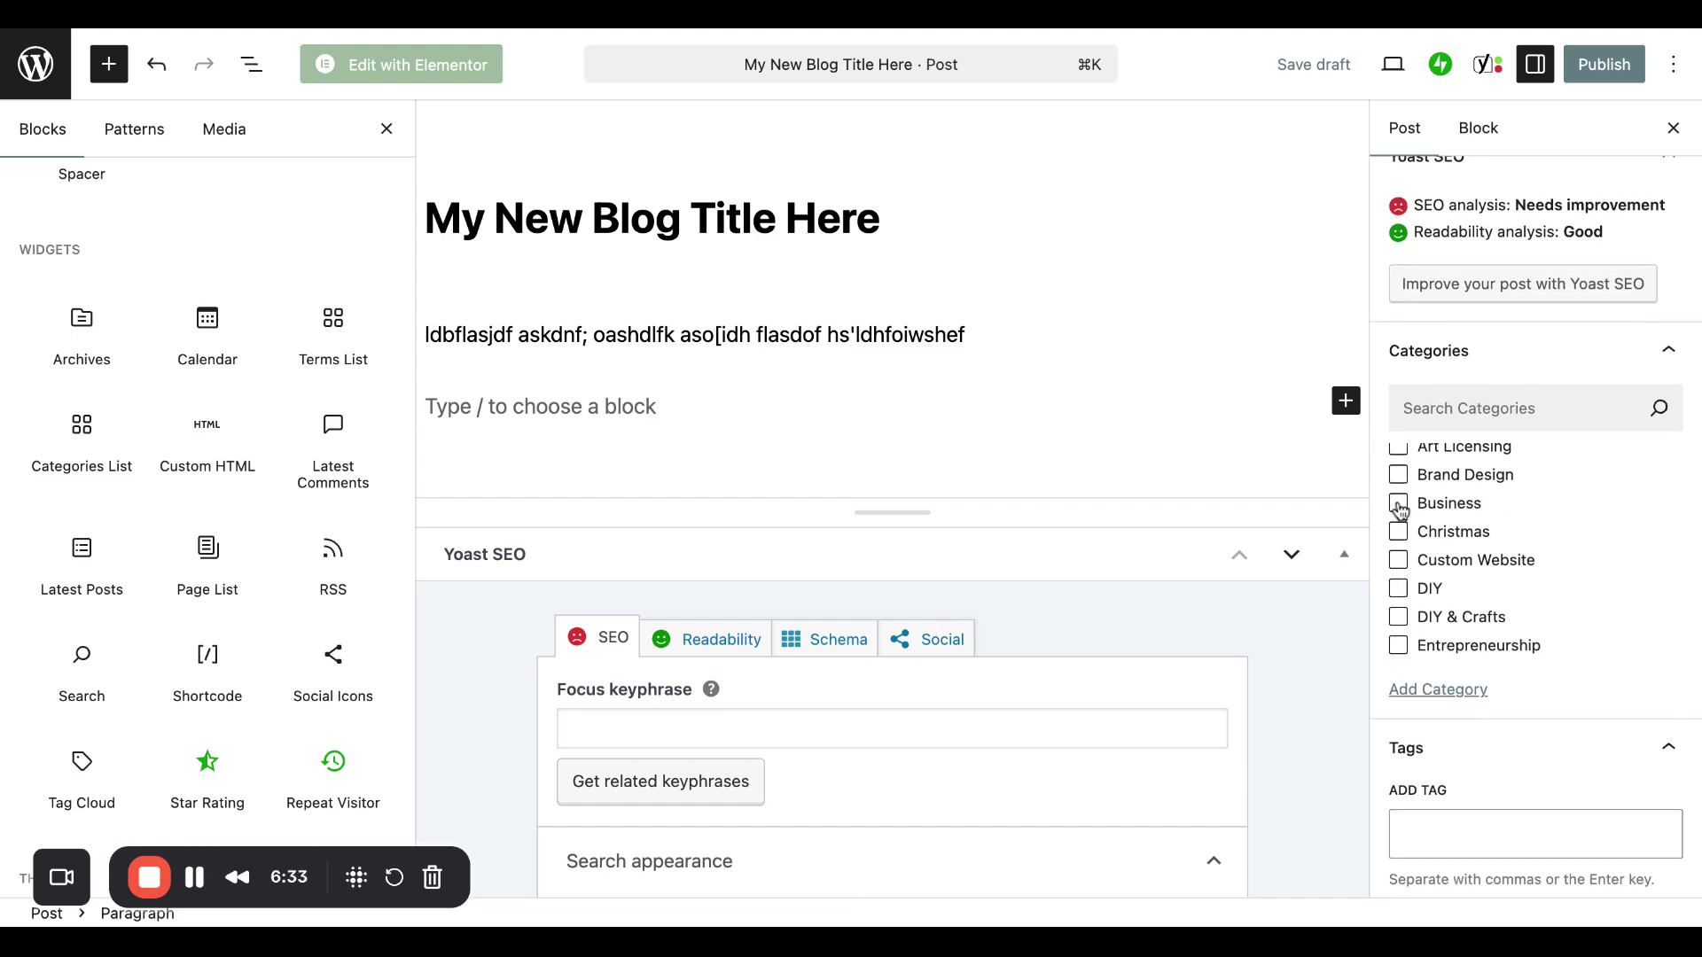
click(1398, 559)
click(1399, 587)
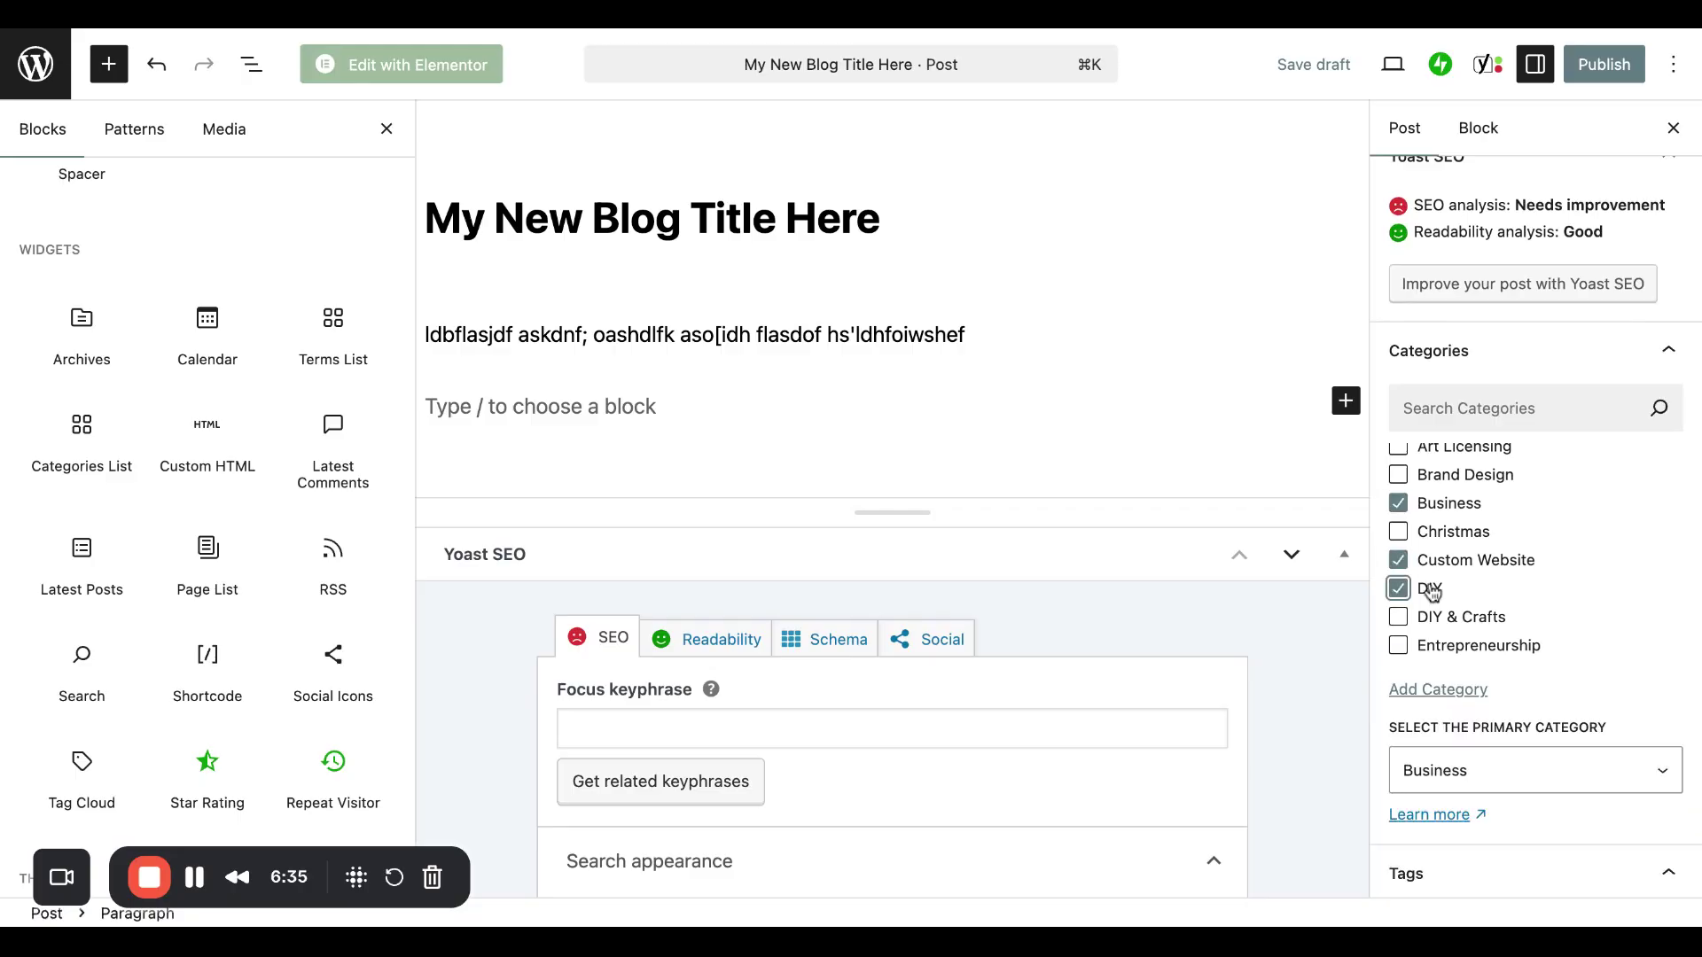
Review the rest of the category list, the primary category choice and the tag settings
scroll(1588, 596, down, 2)
scroll(1587, 592, down, 4)
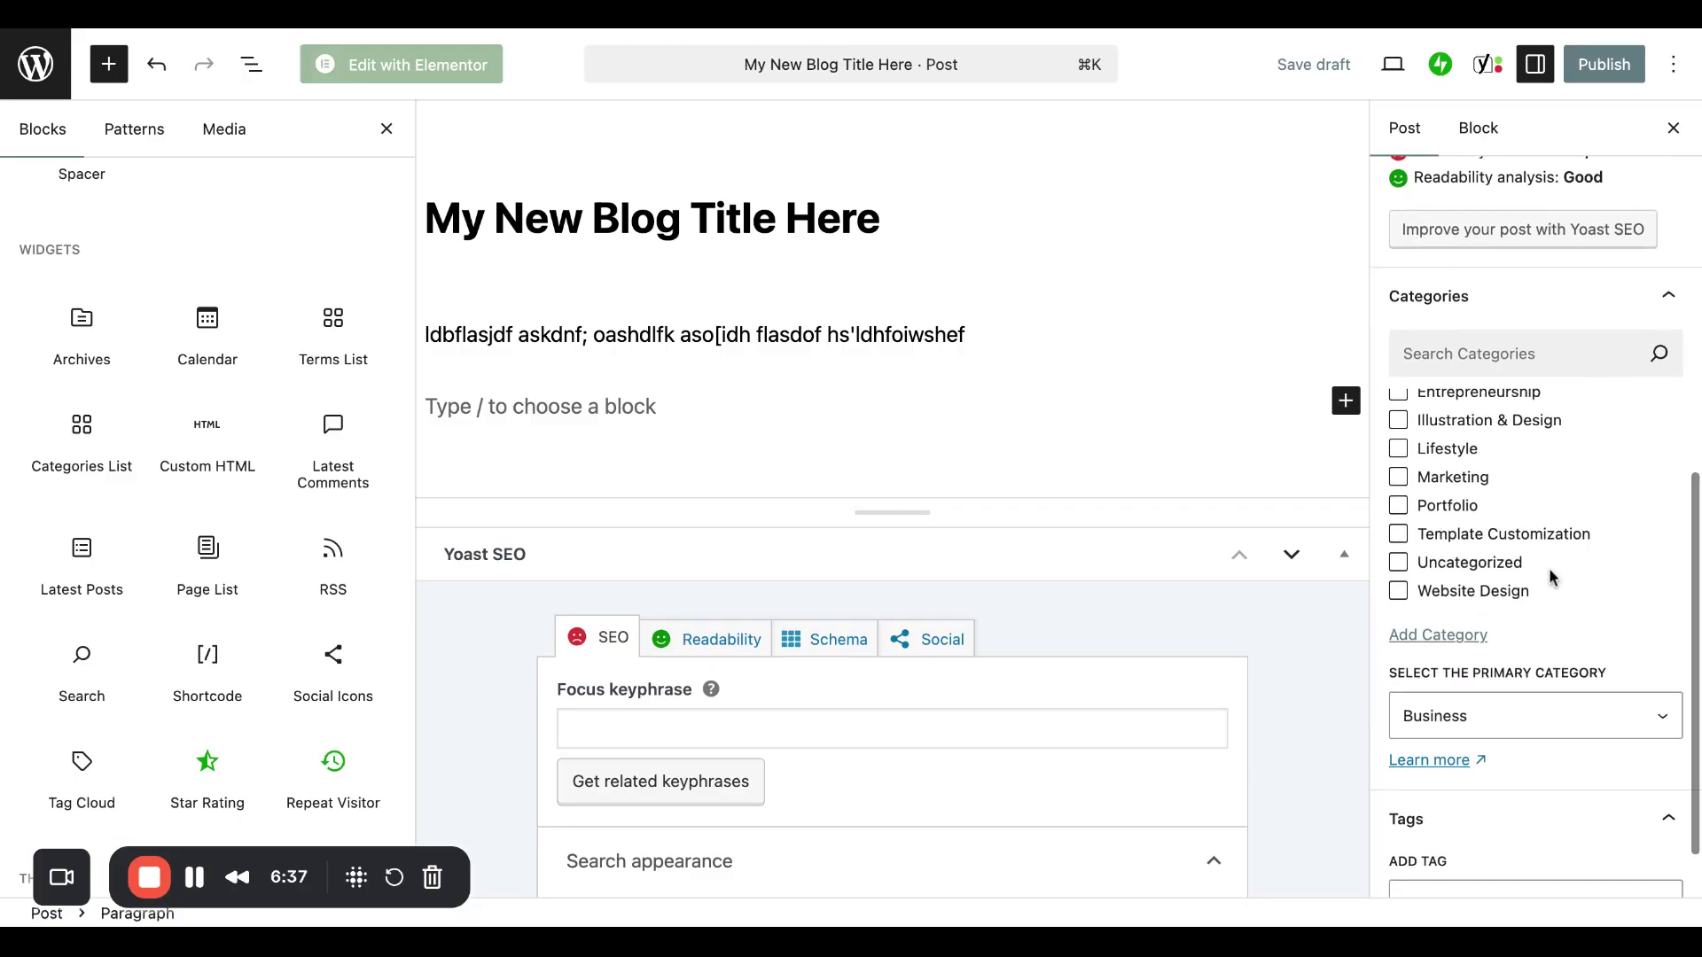
scroll(1550, 570, down, 2)
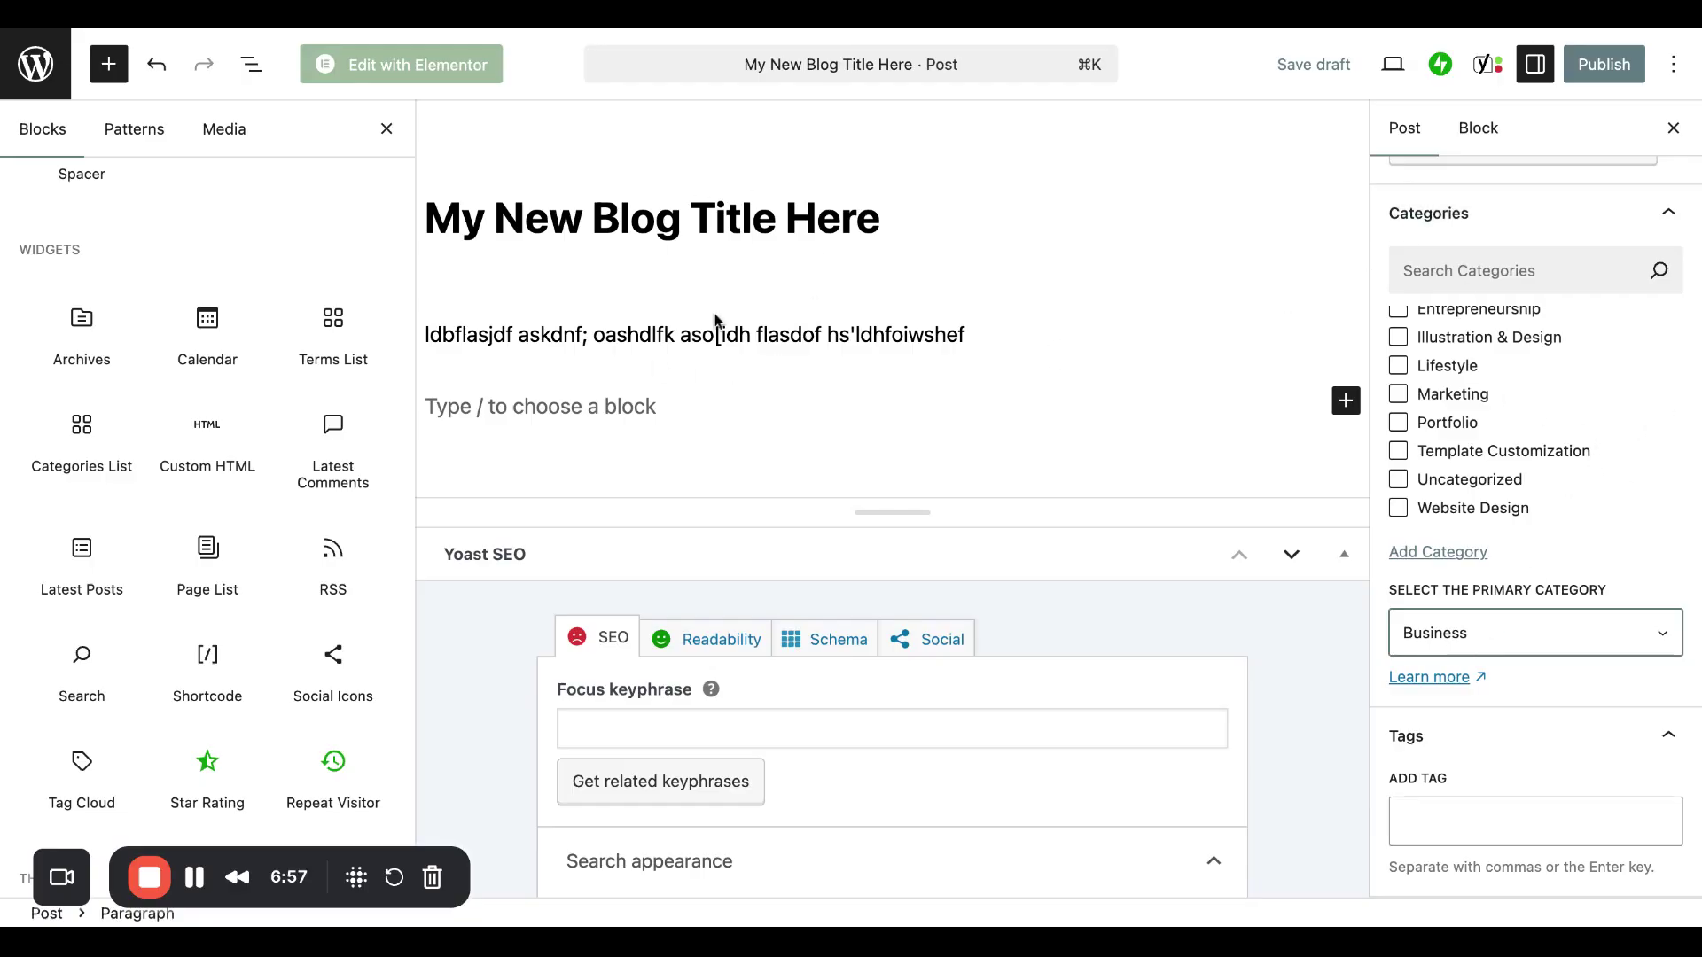
scroll(1497, 364, up, 5)
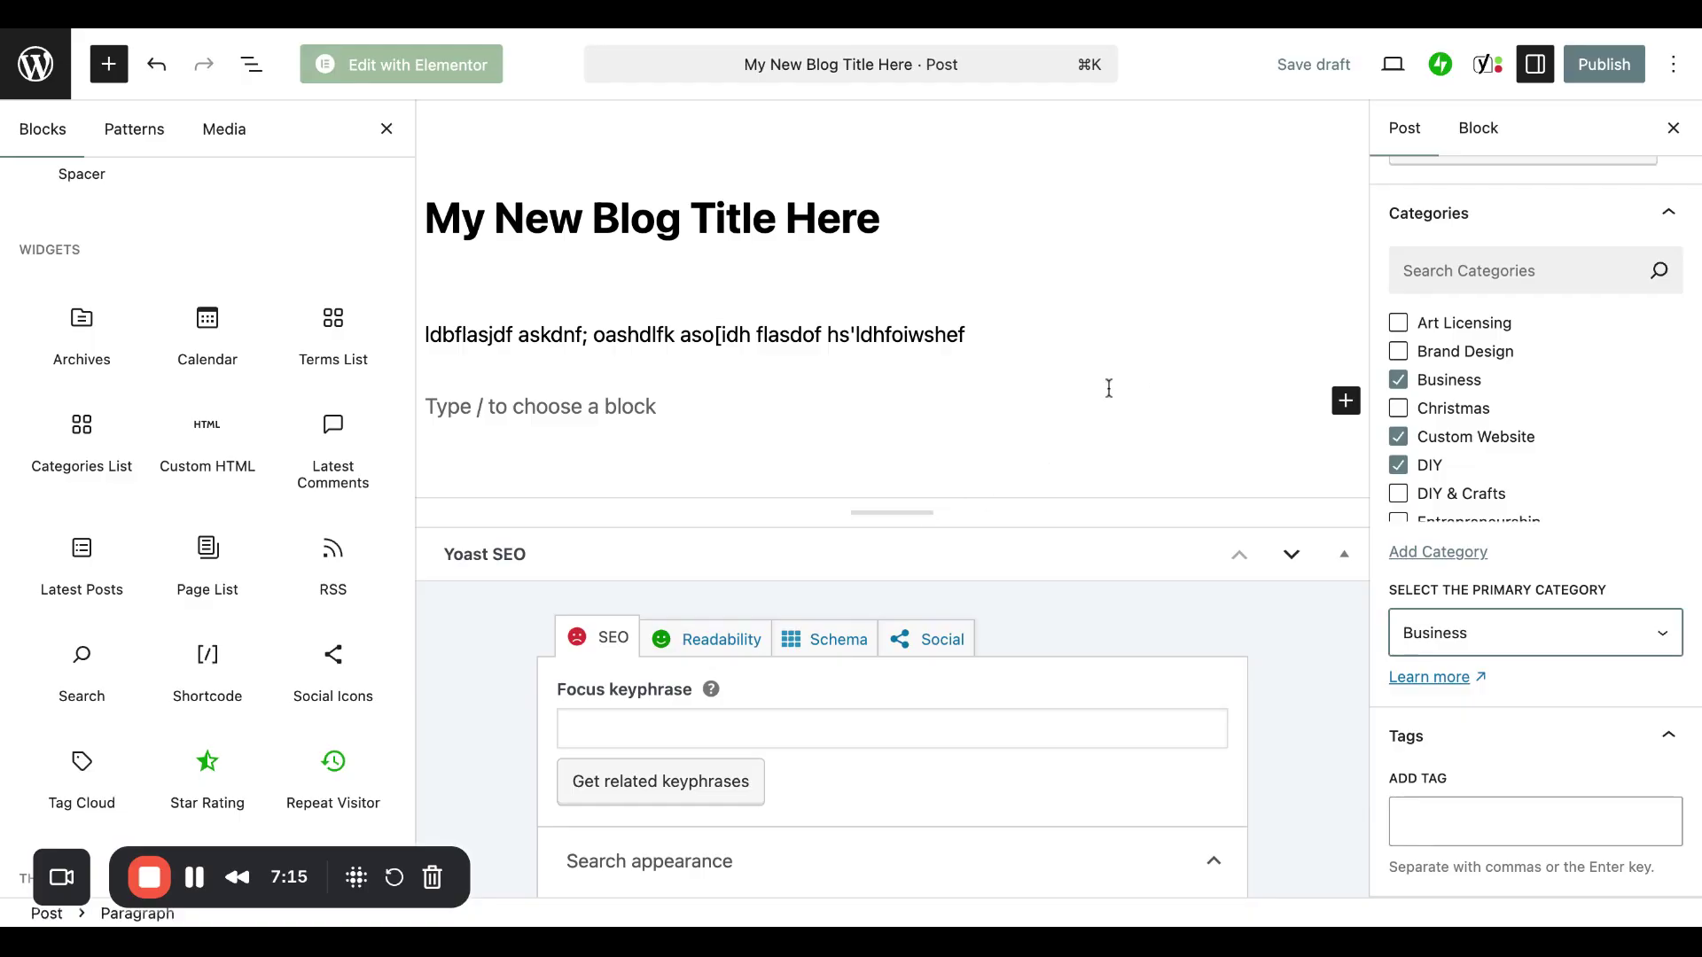
click(1136, 362)
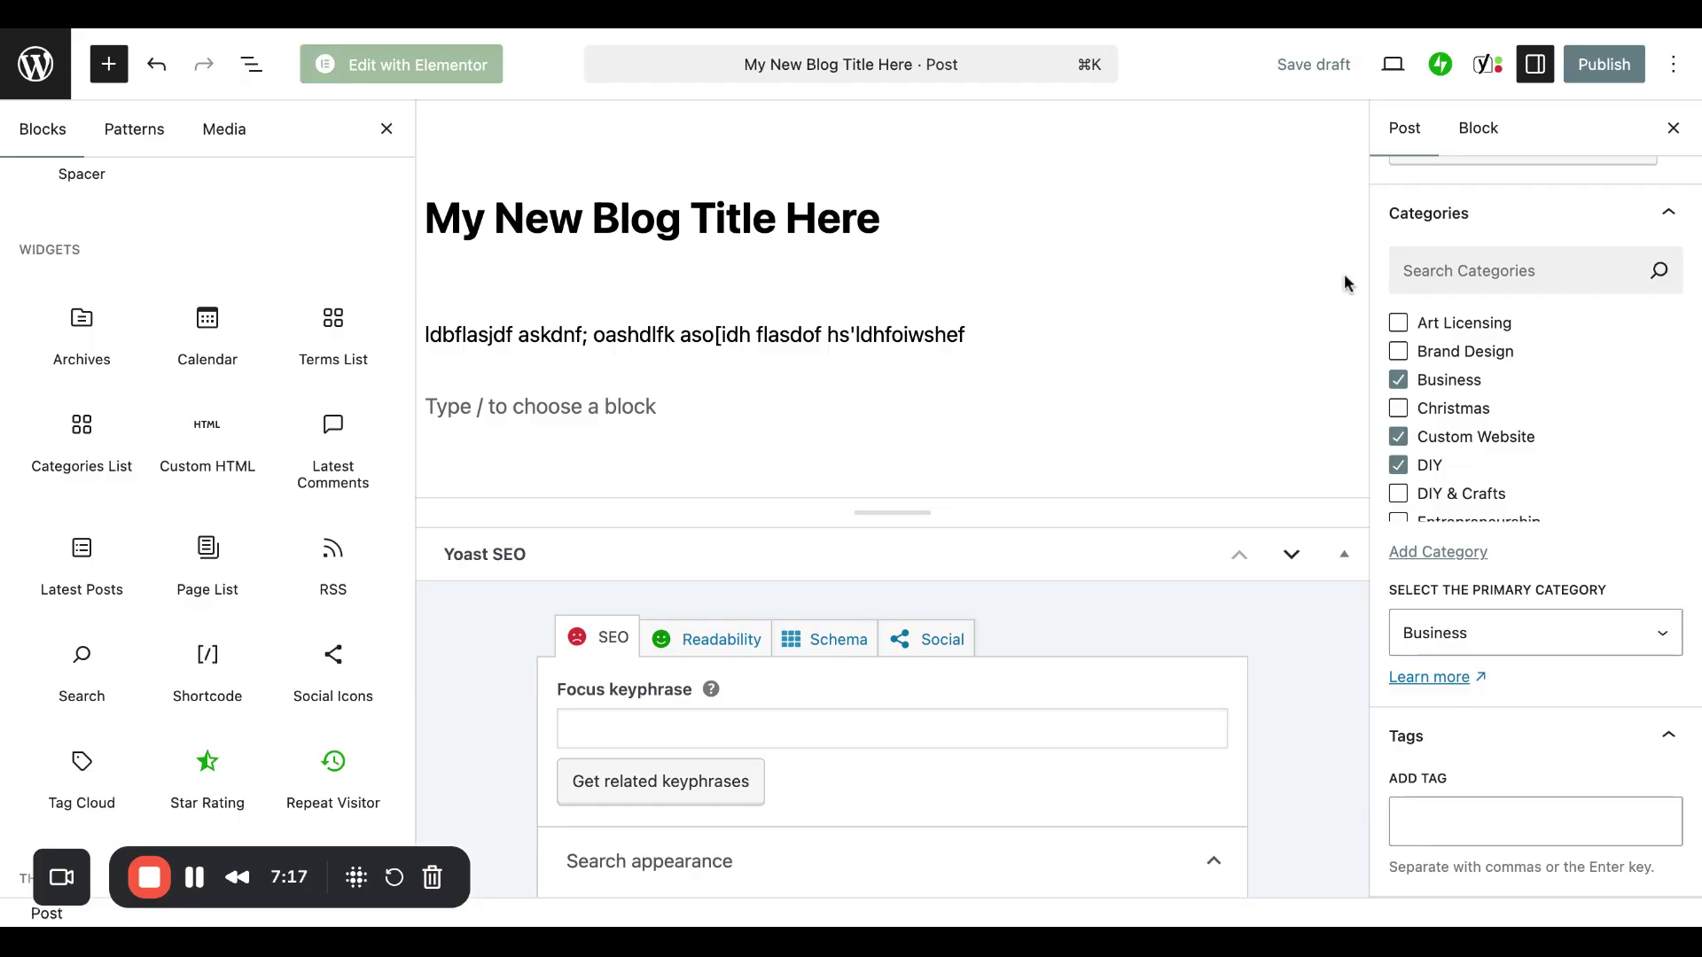